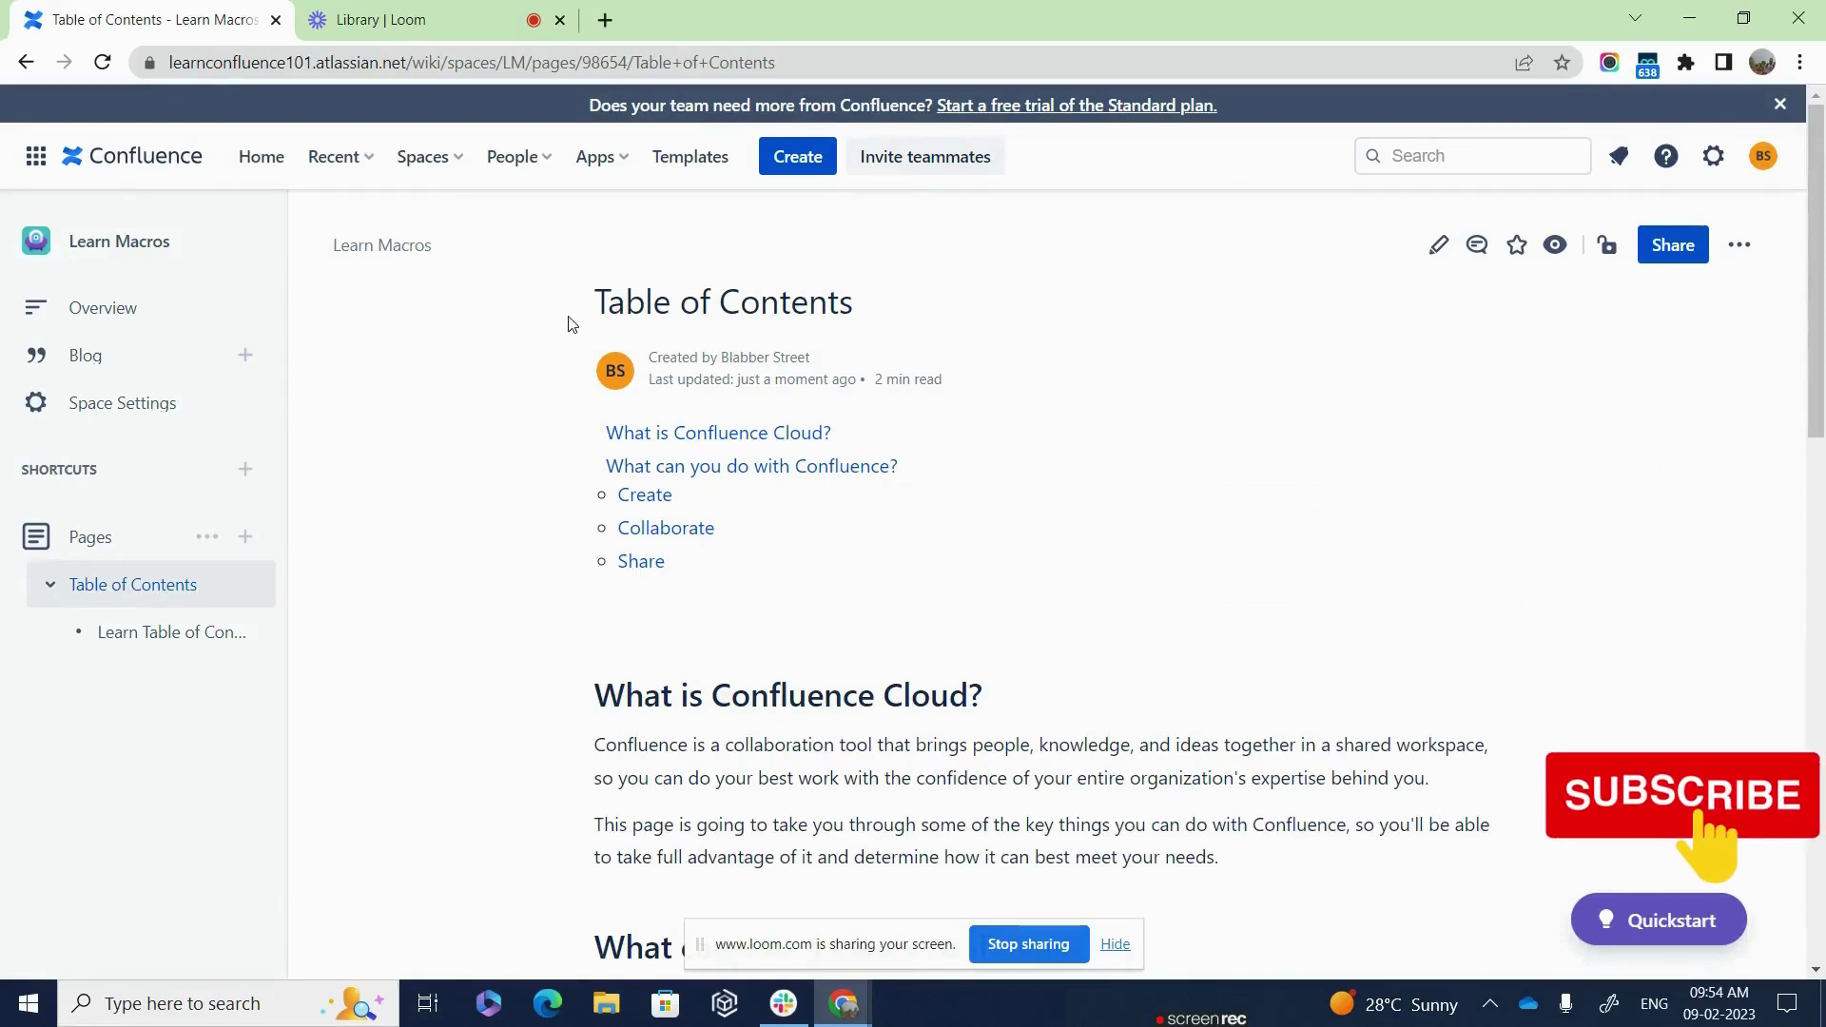
Highlight the Table of Contents page title, the 'What is Confluence Cloud?' heading and the contents list.
{"action": "left_click_drag", "start_coordinate": [574, 325], "coordinate": [870, 324]}
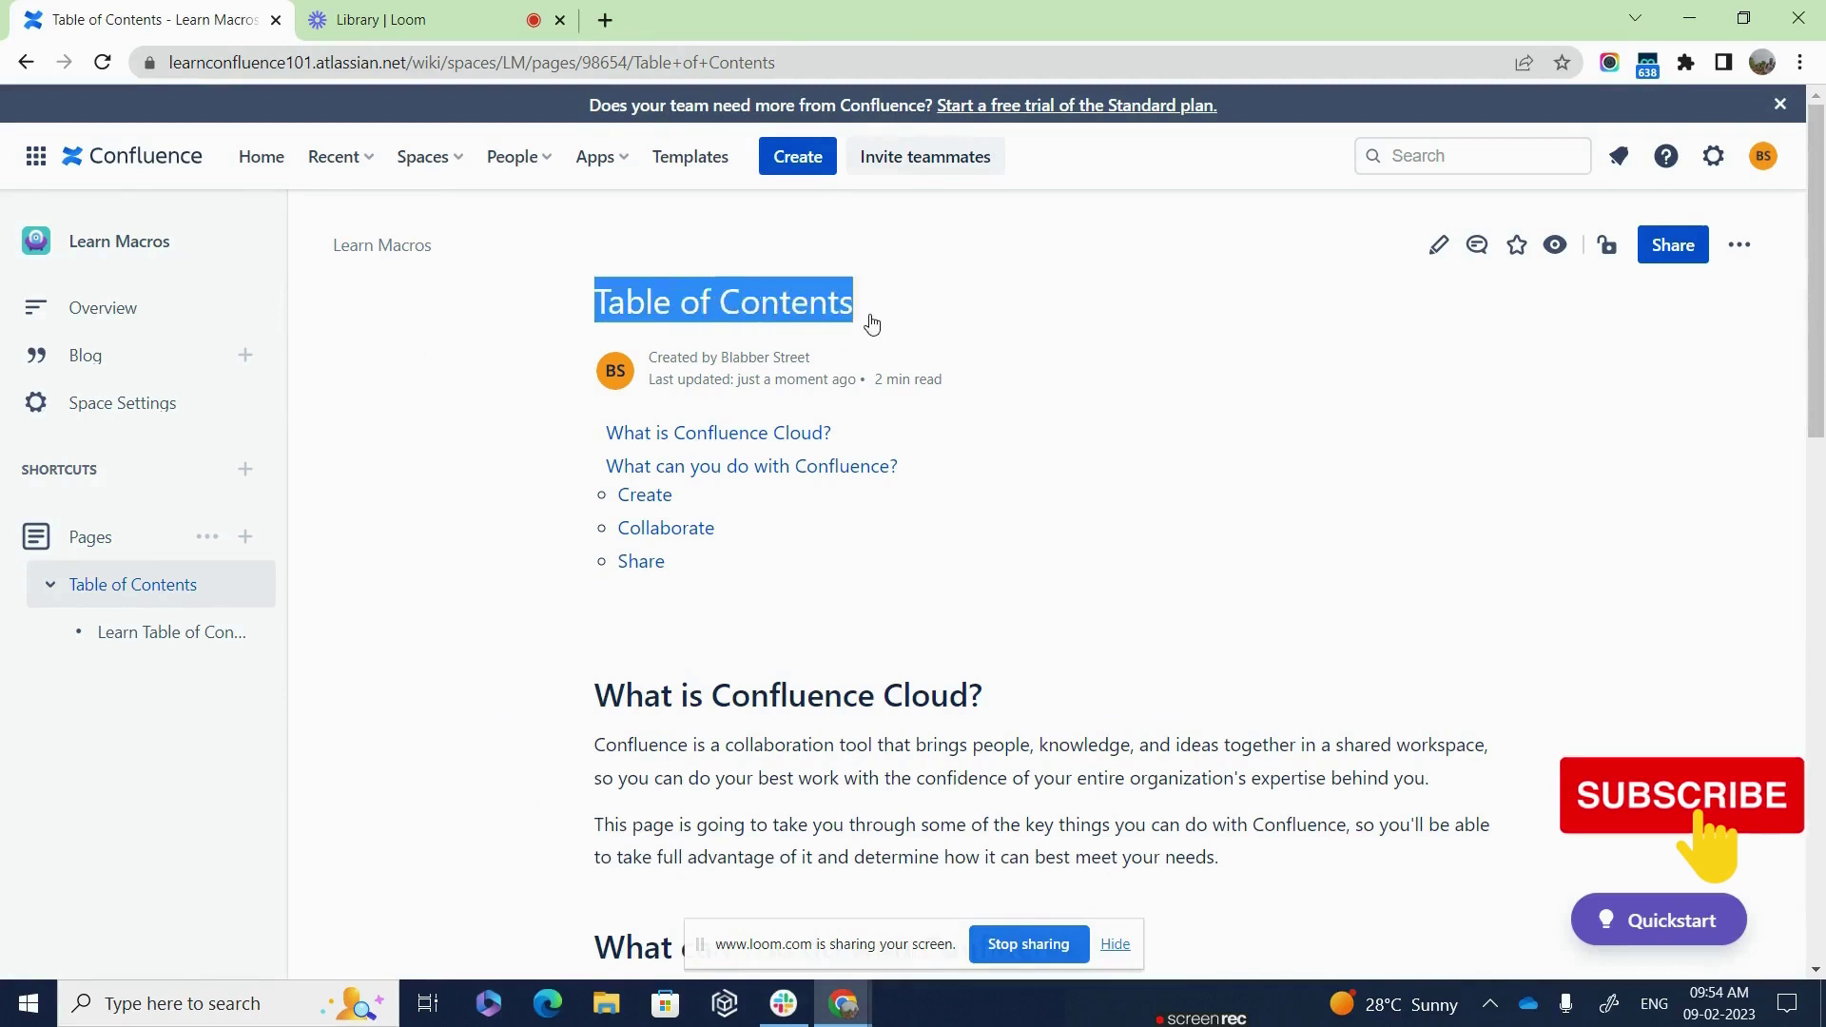
{"action": "left_click", "coordinate": [969, 485]}
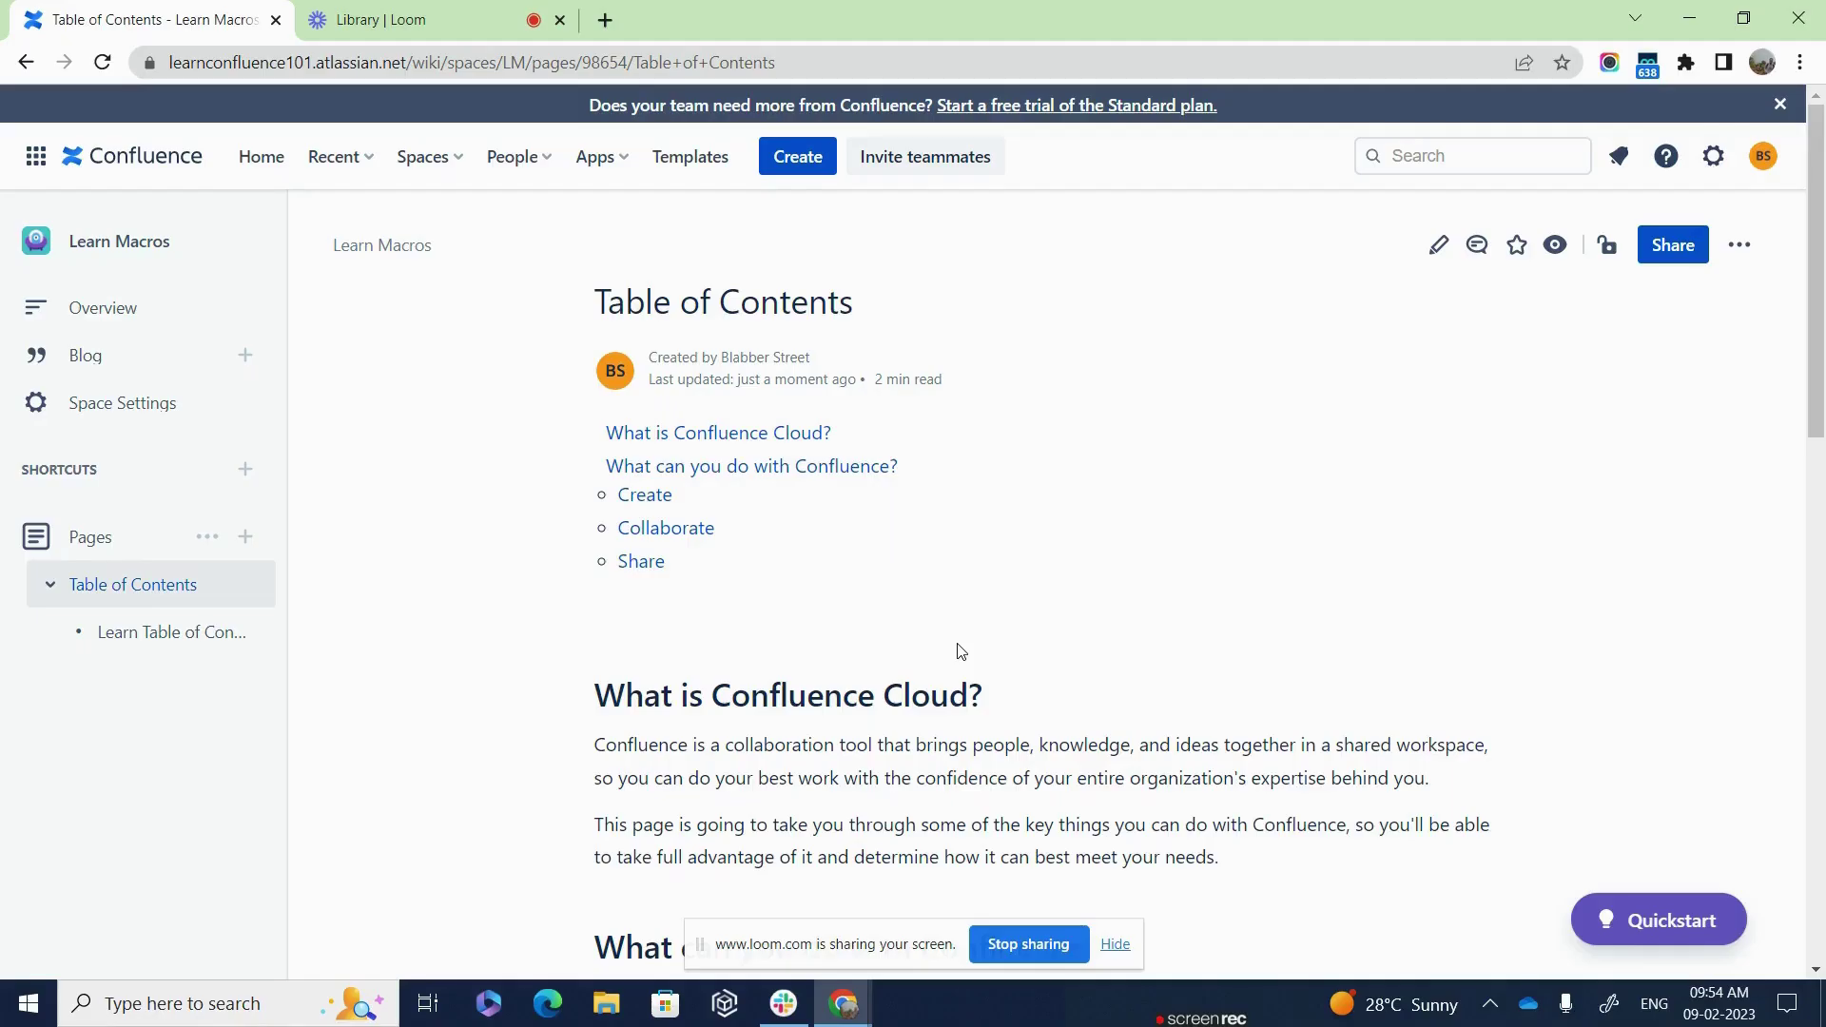
{"action": "left_click_drag", "start_coordinate": [854, 304], "coordinate": [591, 304]}
{"action": "left_click", "coordinate": [1151, 454]}
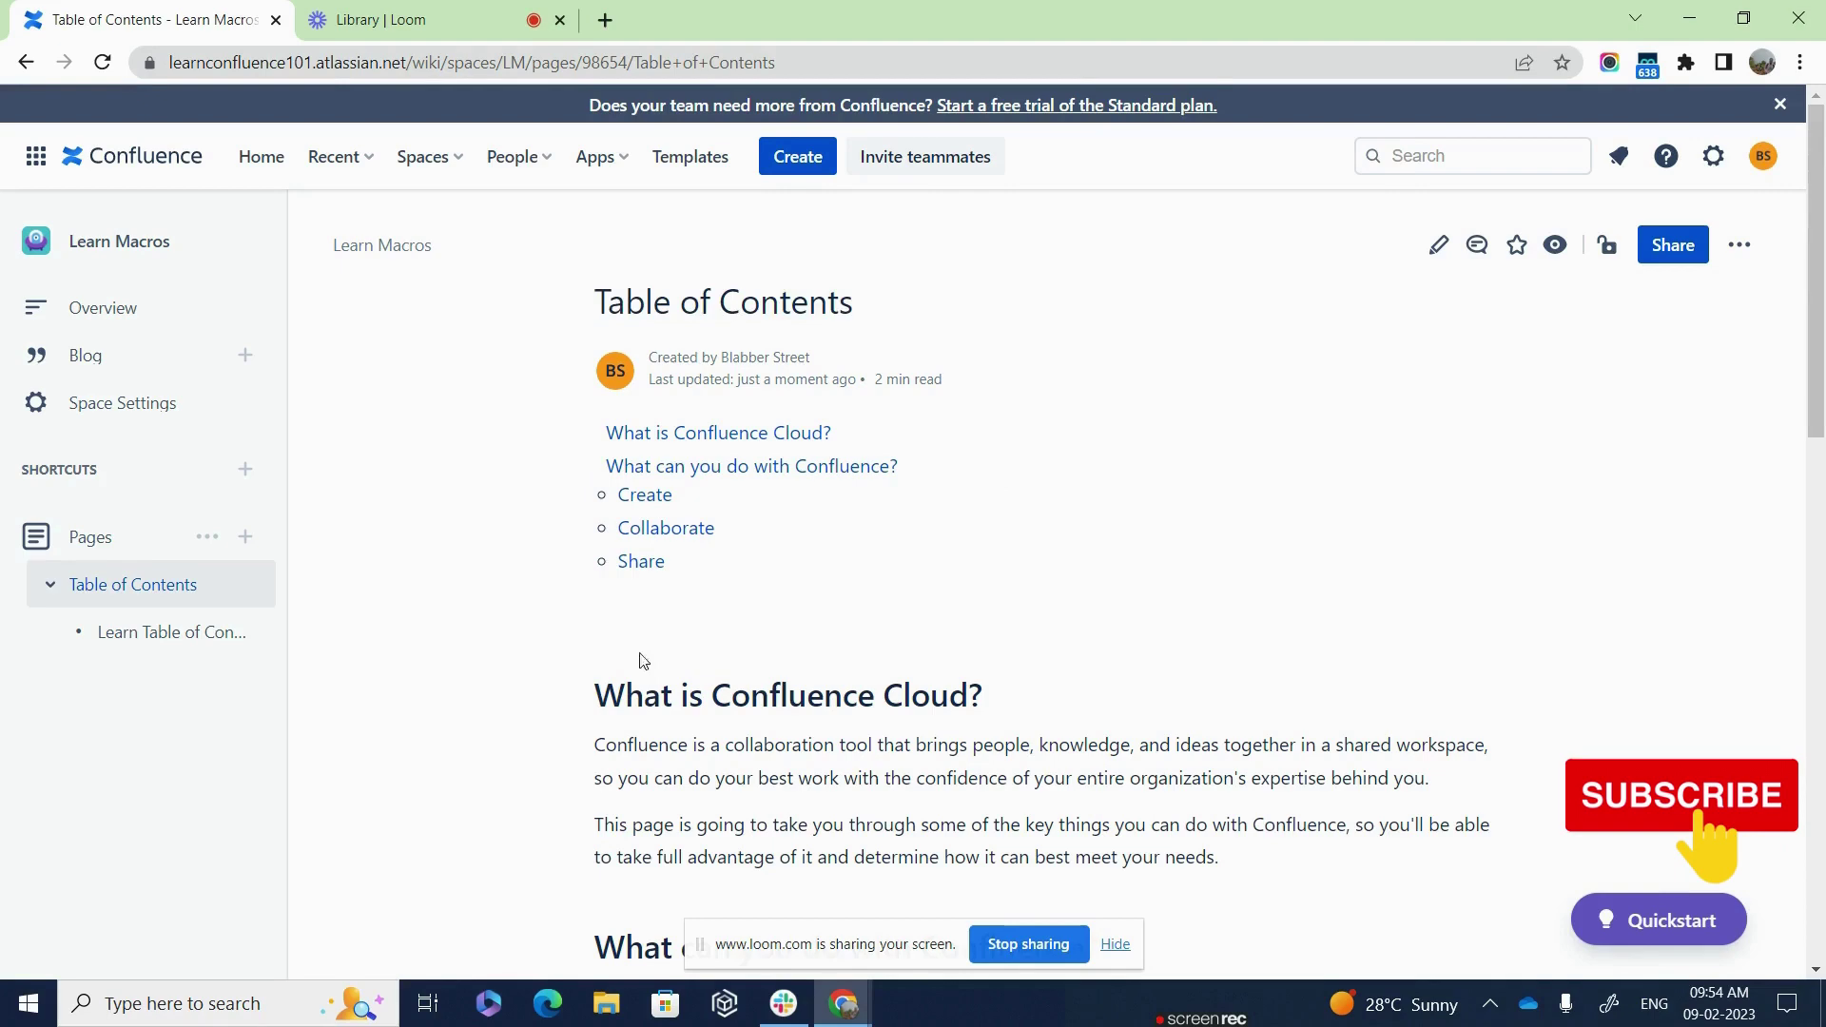
{"action": "left_click_drag", "start_coordinate": [596, 698], "coordinate": [984, 695]}
{"action": "scroll", "coordinate": [1116, 599], "scroll_direction": "down", "scroll_amount": 8}
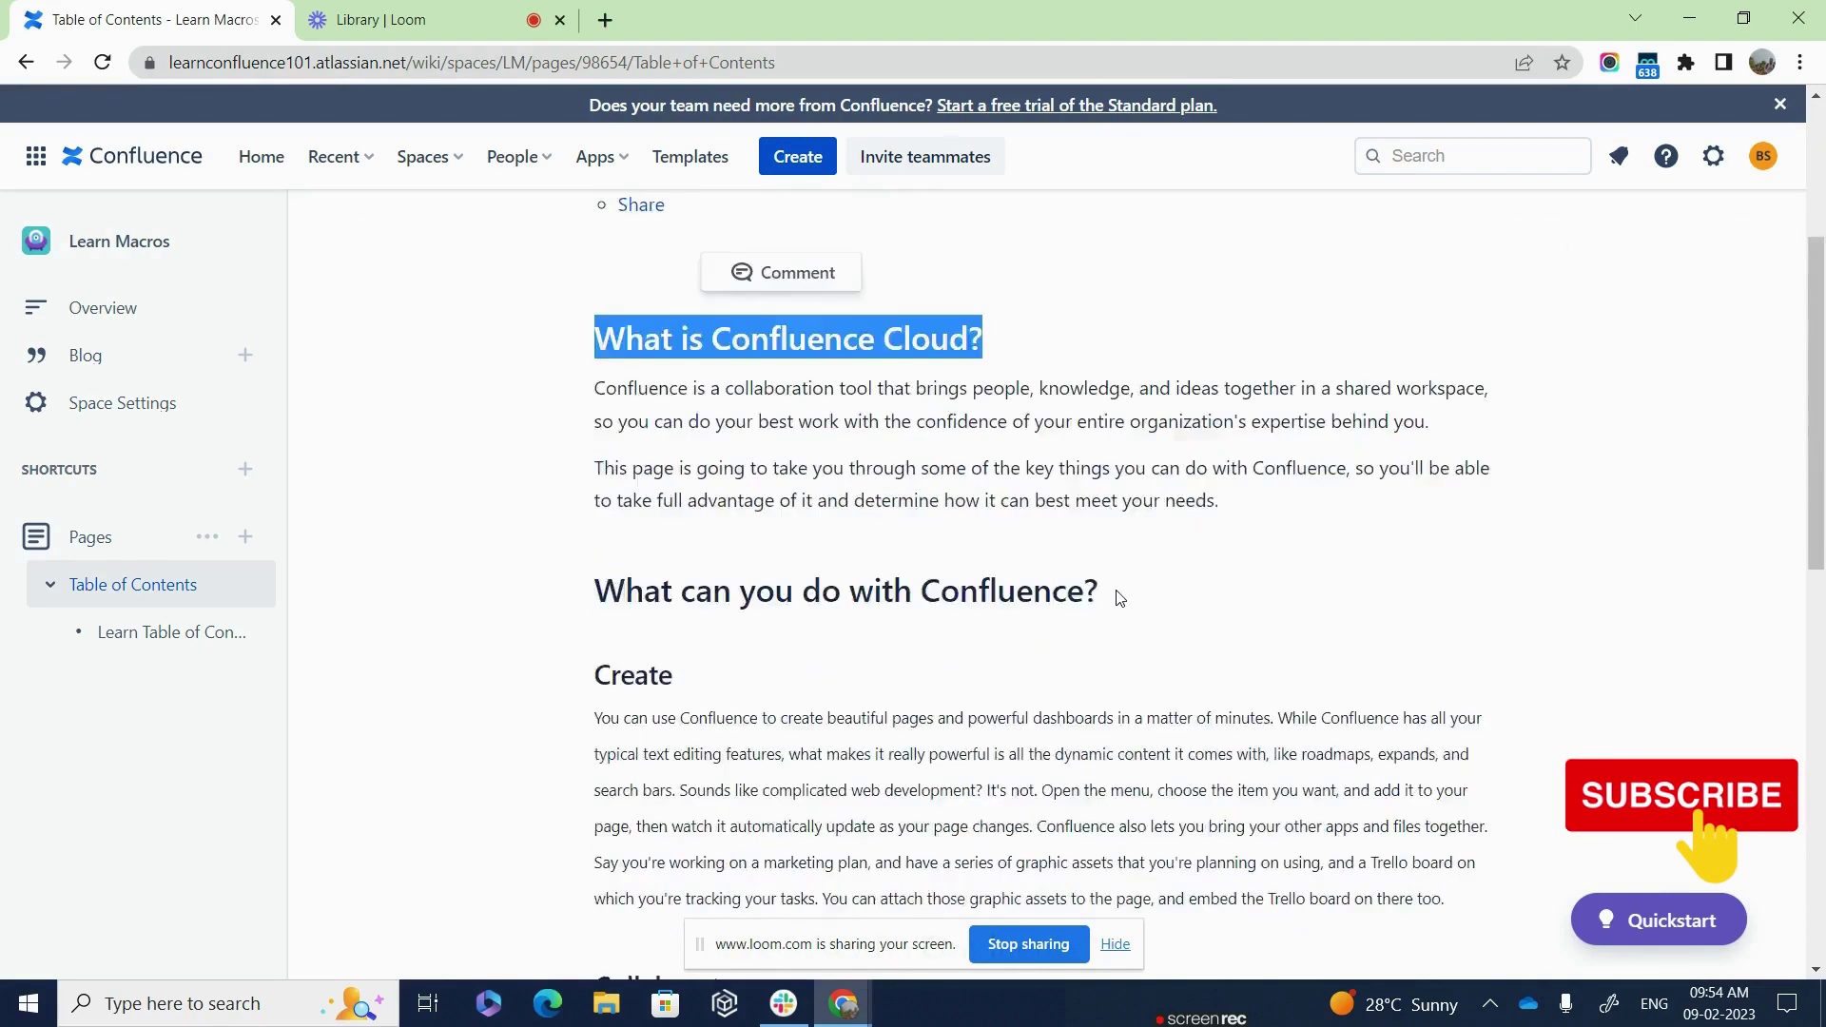
{"action": "scroll", "coordinate": [1117, 591], "scroll_direction": "up", "scroll_amount": 4}
{"action": "scroll", "coordinate": [1116, 595], "scroll_direction": "up", "scroll_amount": 5}
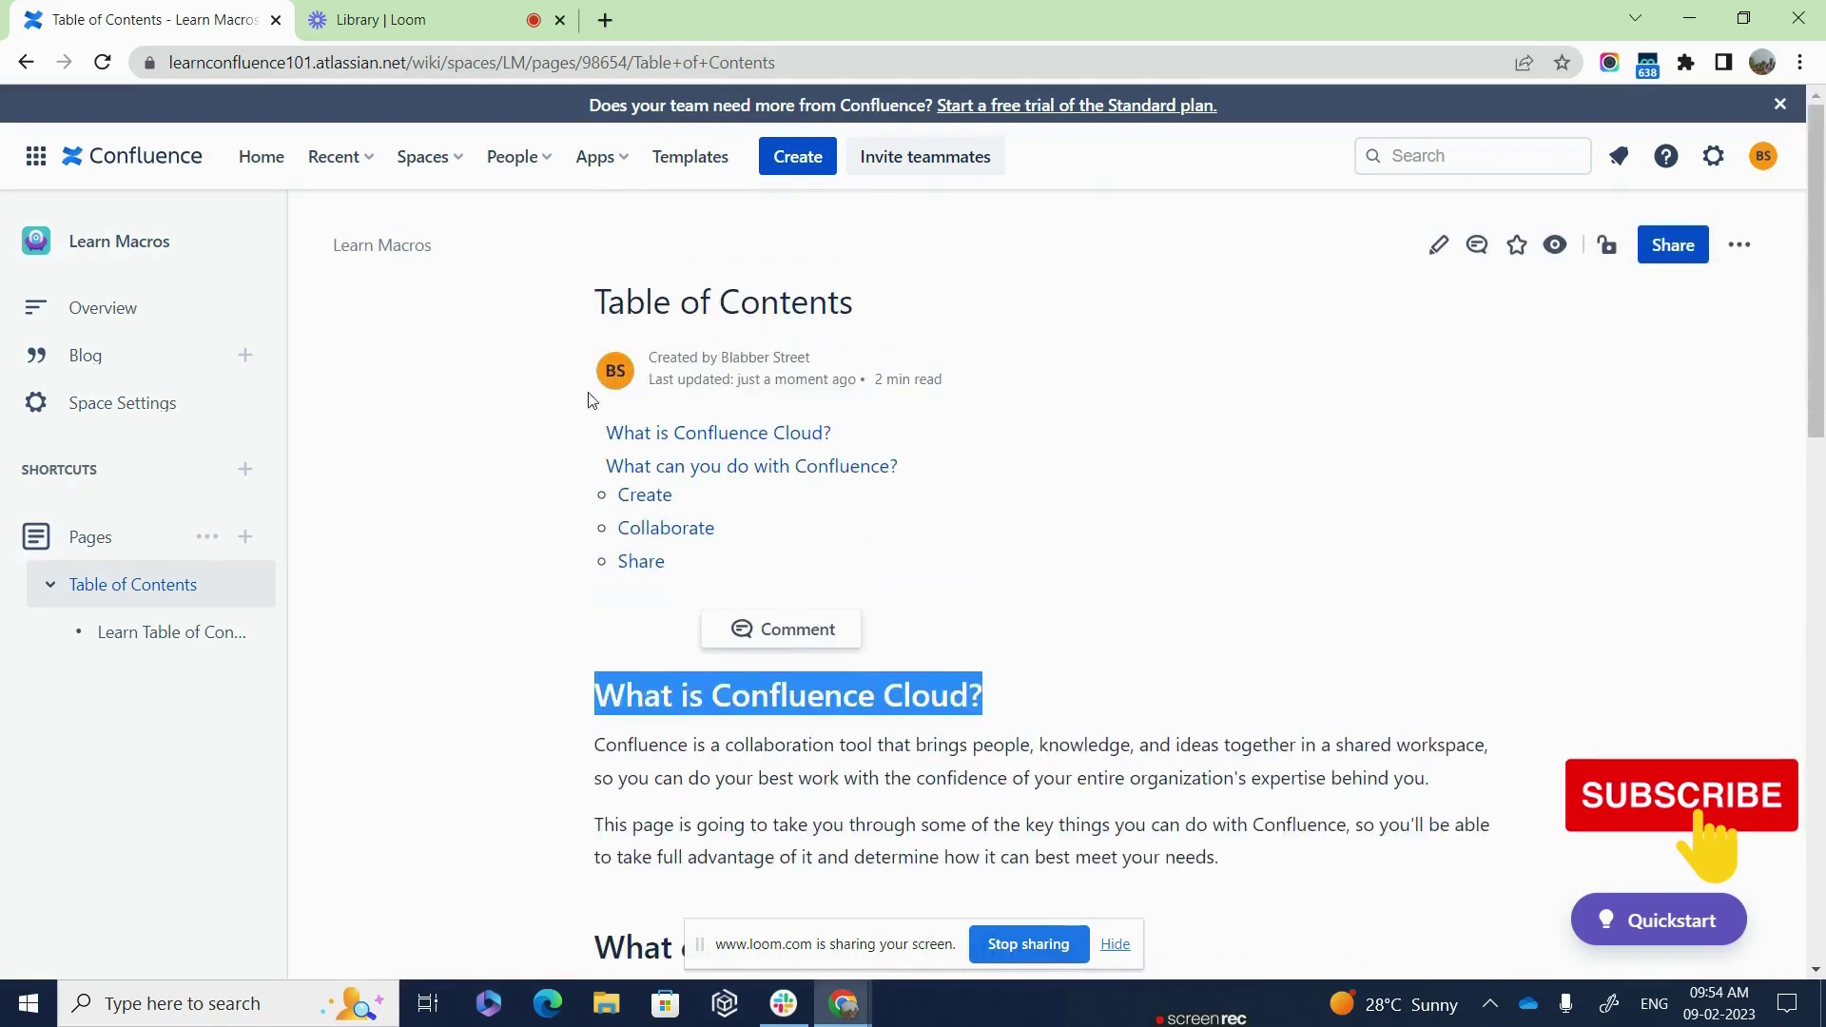
{"action": "left_click_drag", "start_coordinate": [602, 430], "coordinate": [743, 565]}
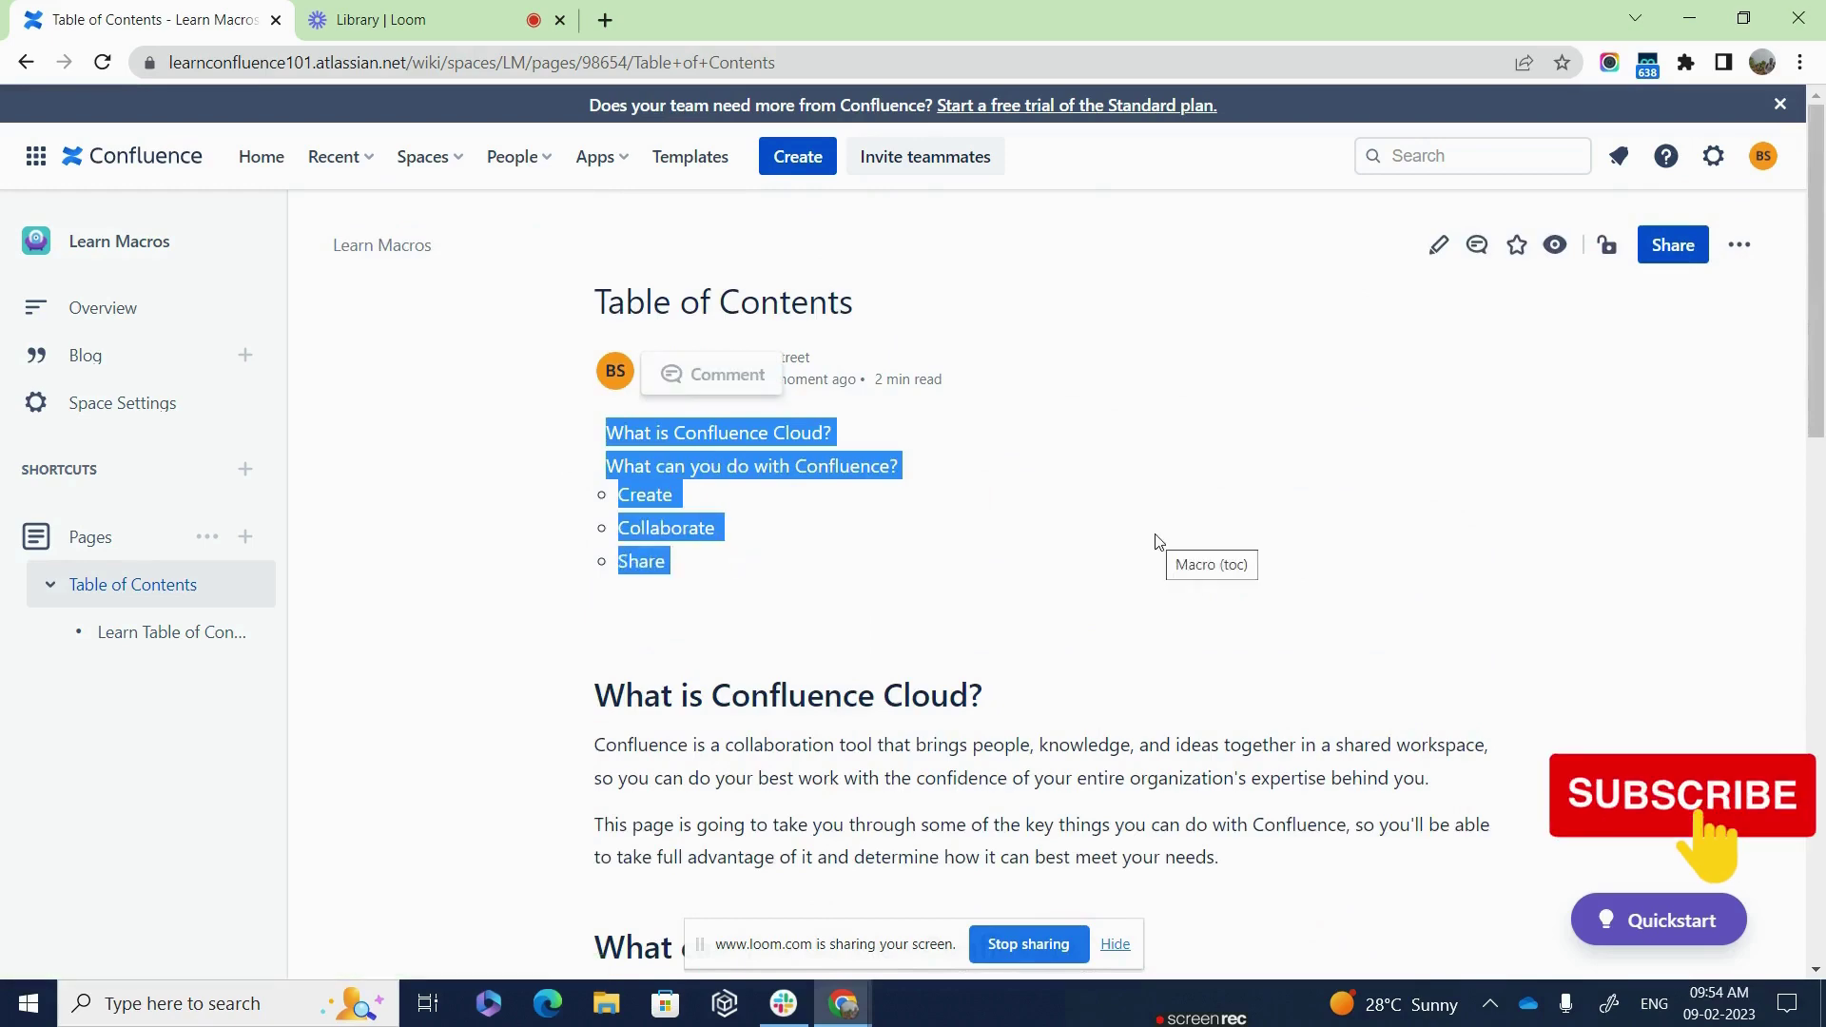
{"action": "left_click", "coordinate": [1249, 539]}
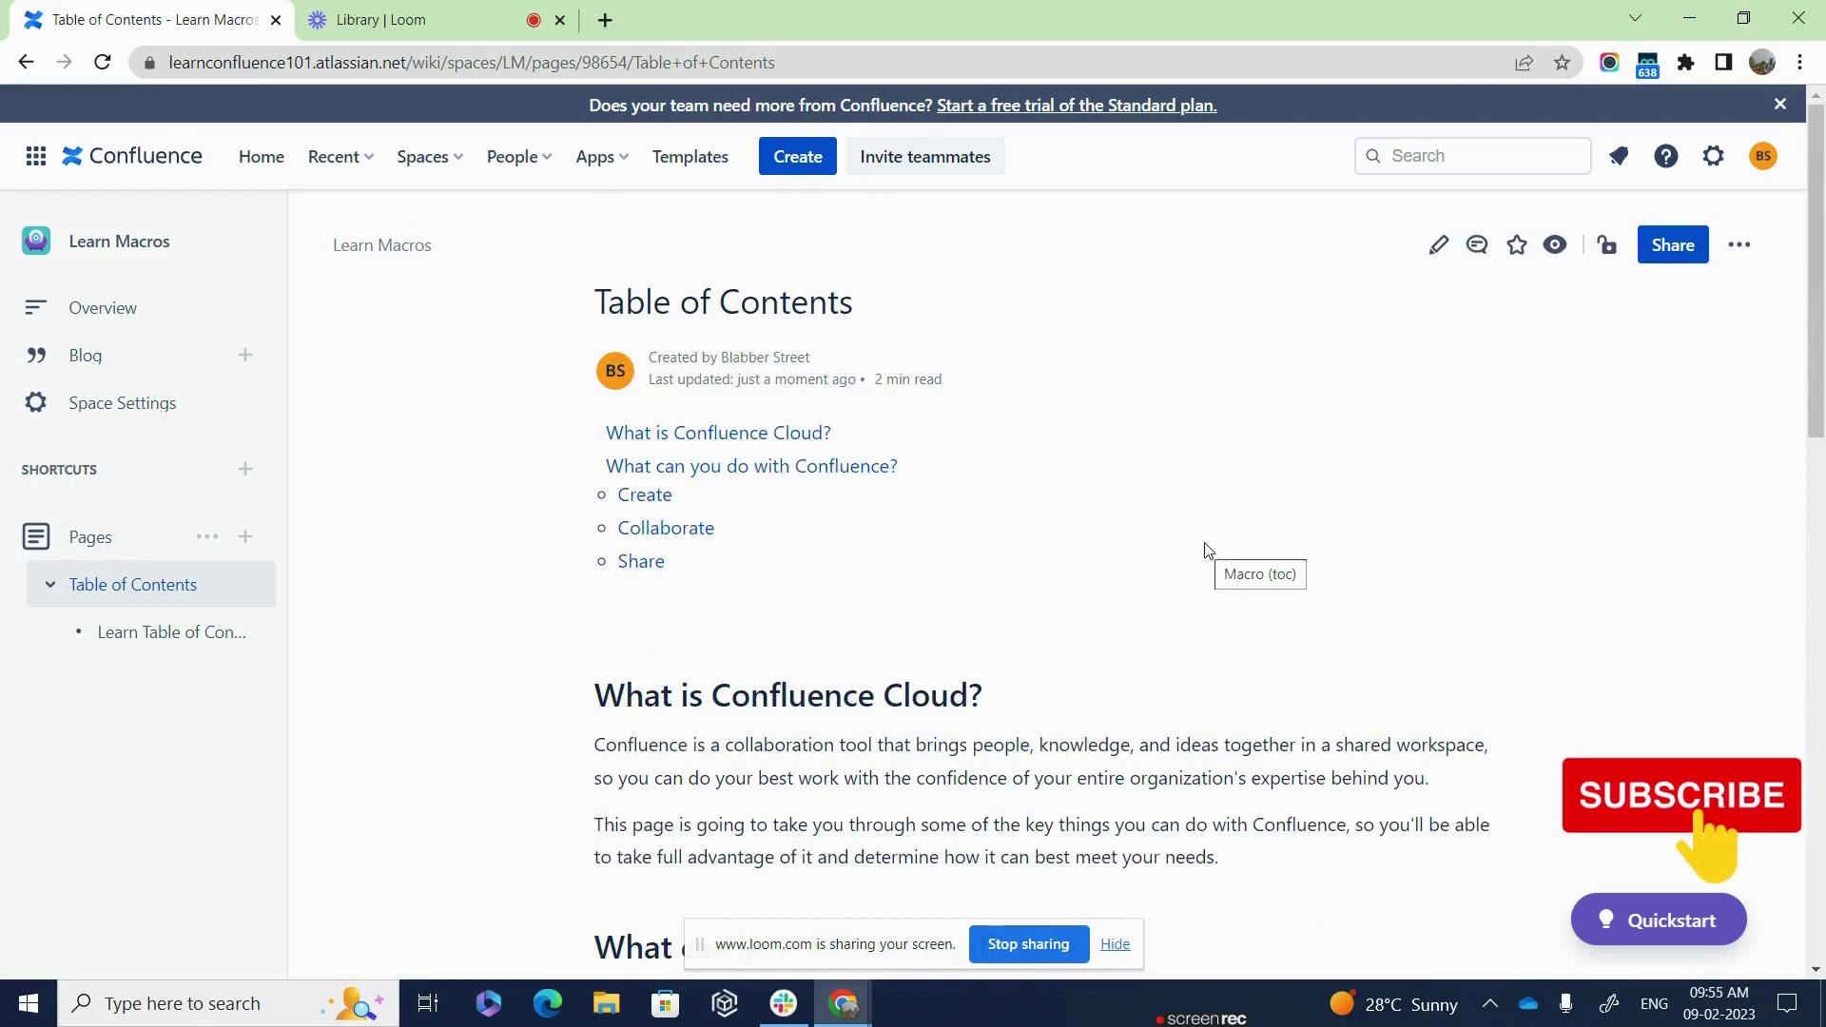
Jump to the Collaborate section through the page's contents list, then return to the top.
{"action": "scroll", "coordinate": [1205, 550], "scroll_direction": "down", "scroll_amount": 5}
{"action": "scroll", "coordinate": [1203, 547], "scroll_direction": "up", "scroll_amount": 5}
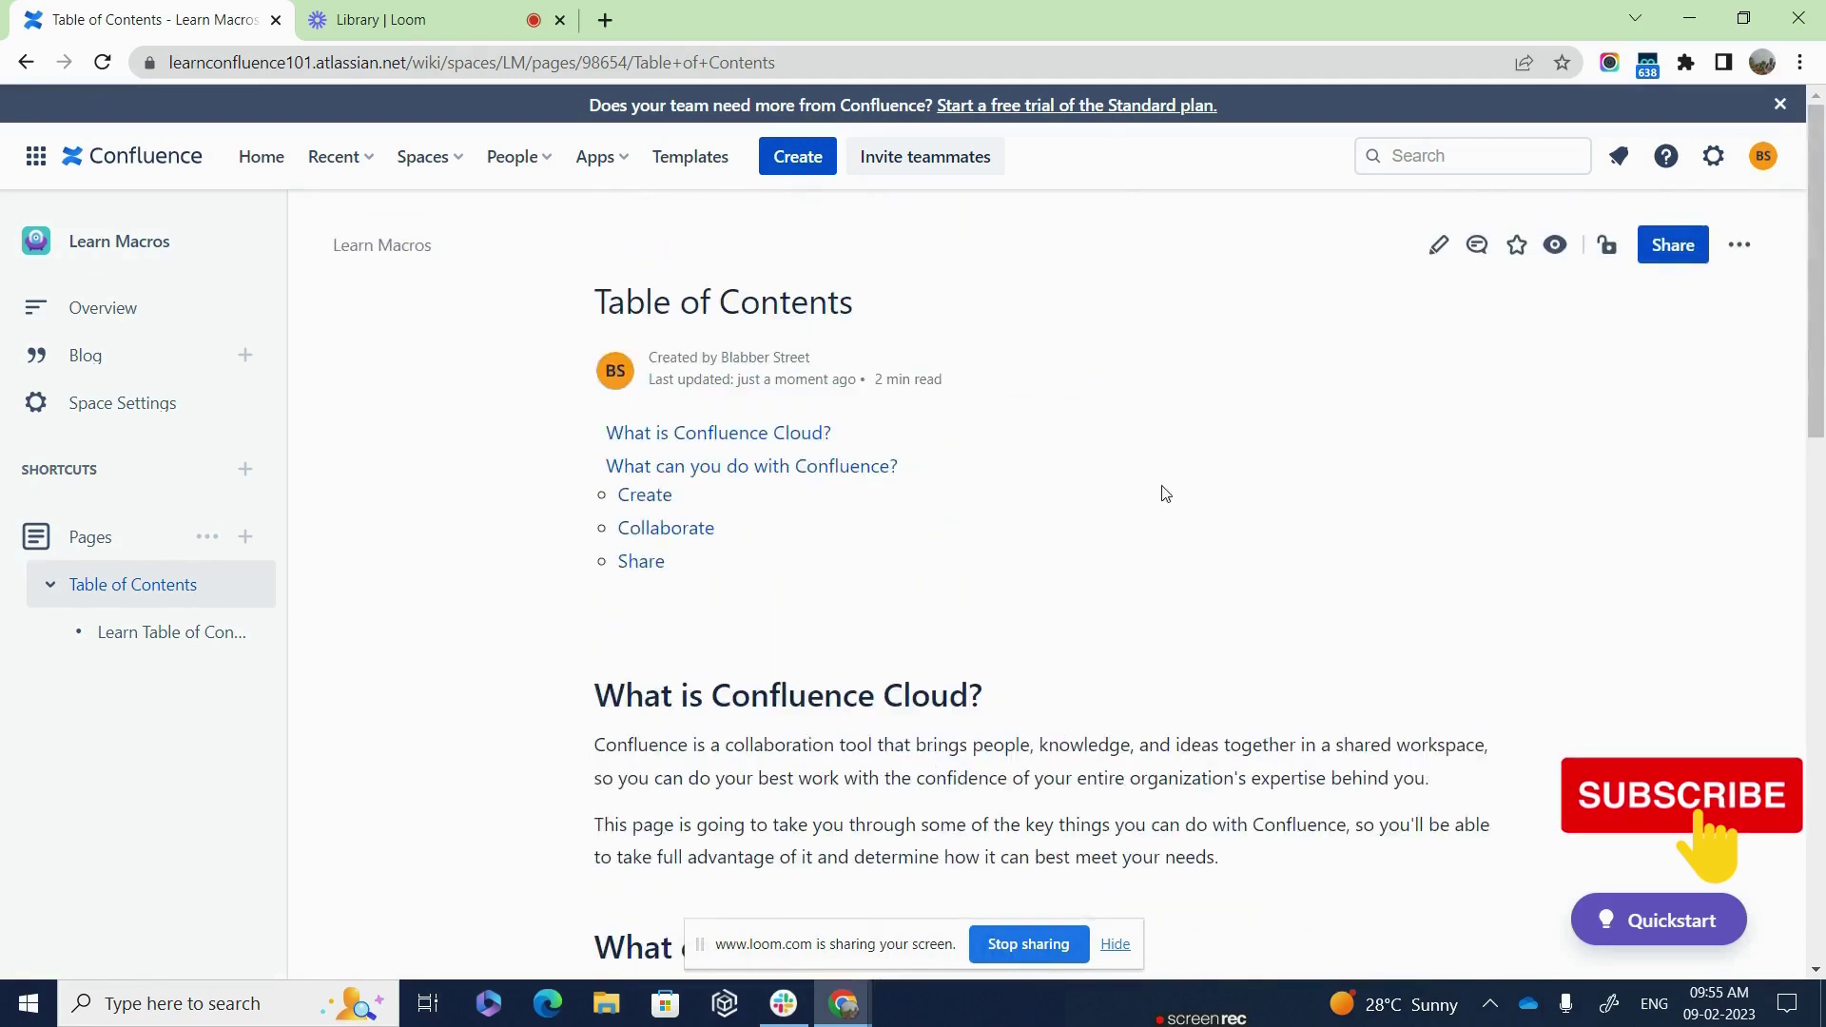
{"action": "left_click", "coordinate": [656, 532]}
{"action": "scroll", "coordinate": [1114, 601], "scroll_direction": "up", "scroll_amount": 15}
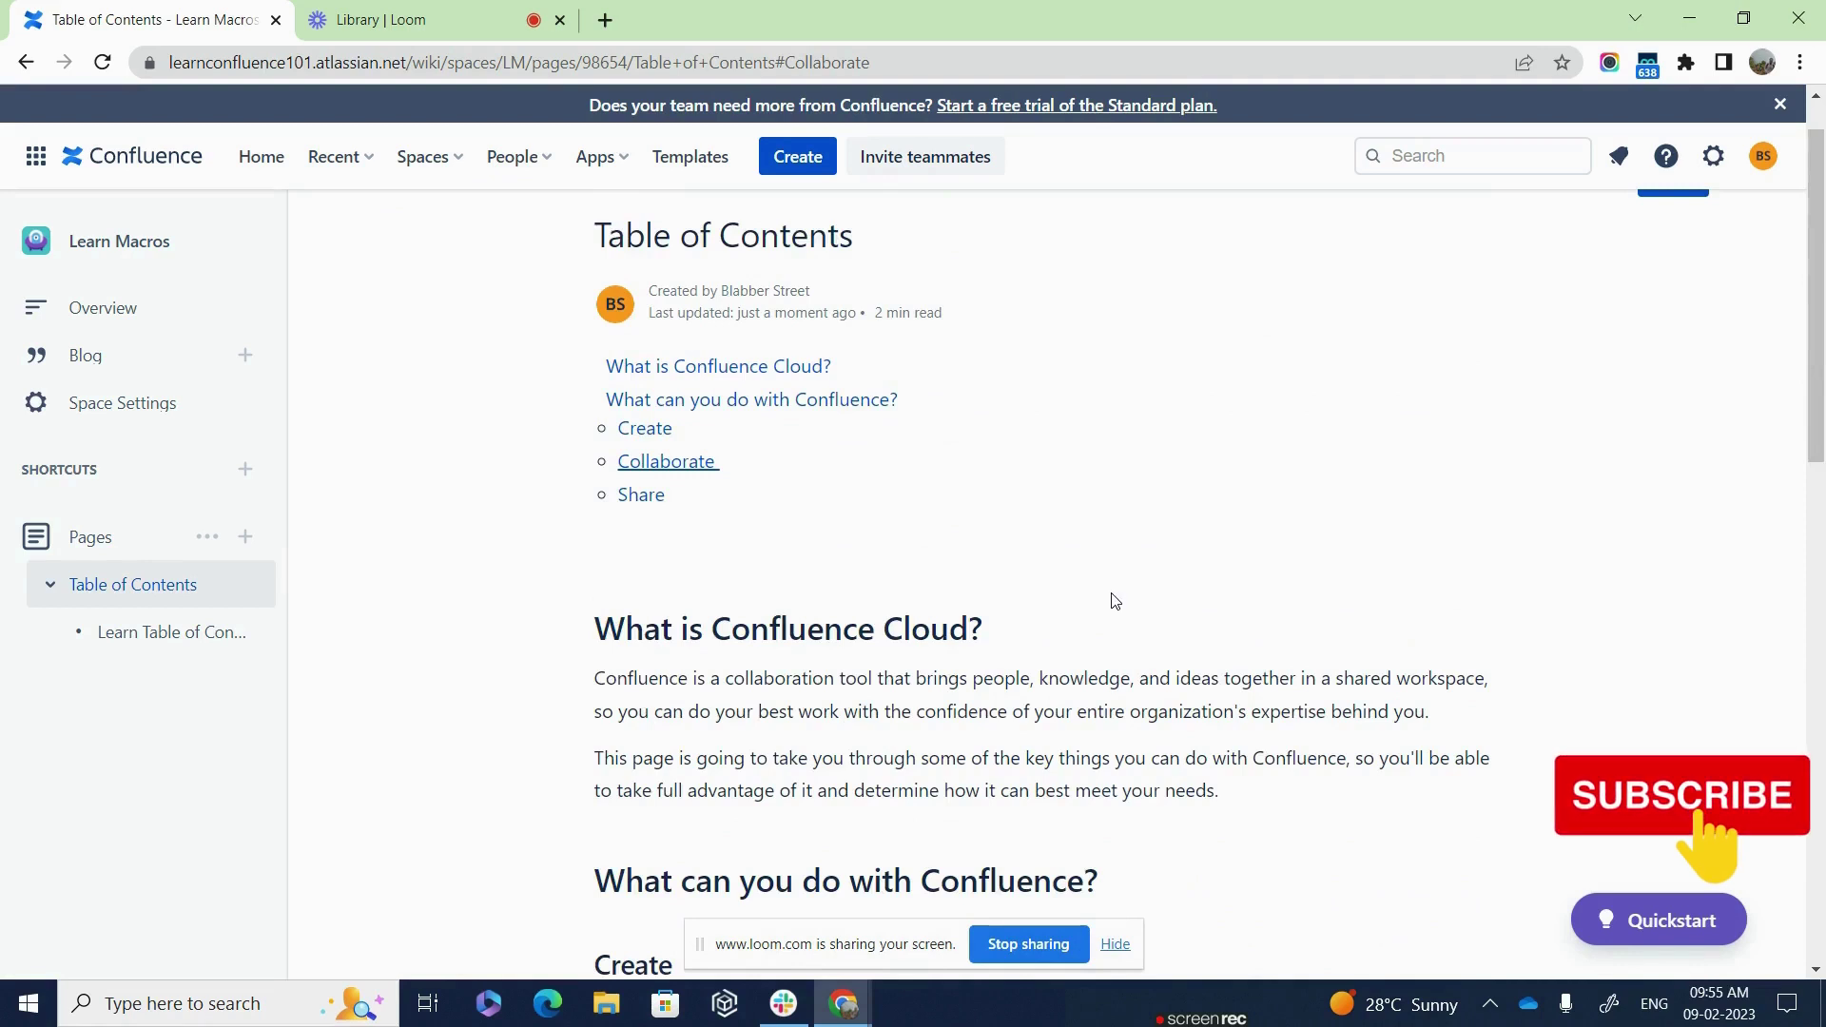
{"action": "scroll", "coordinate": [1114, 601], "scroll_direction": "up", "scroll_amount": 1}
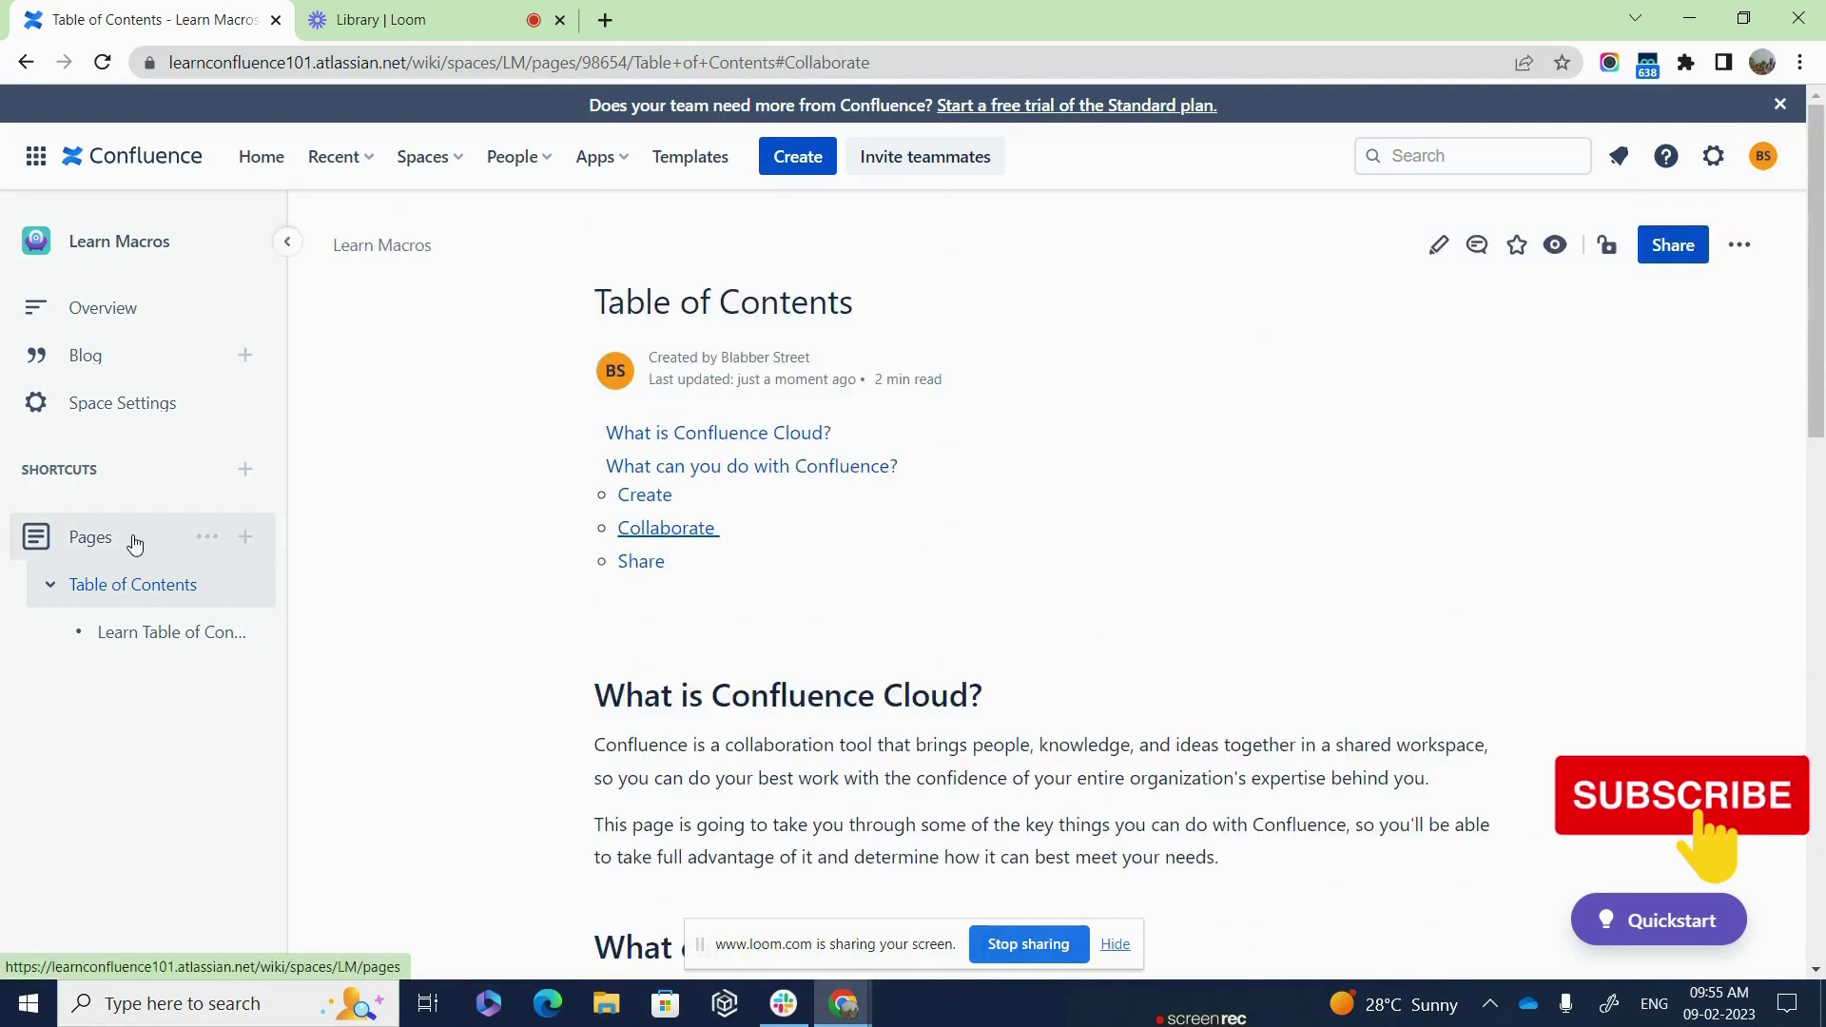
Create a new page from Pages in the sidebar titled 'Testing Table of Contents Macro'.
{"action": "right_click", "coordinate": [131, 544]}
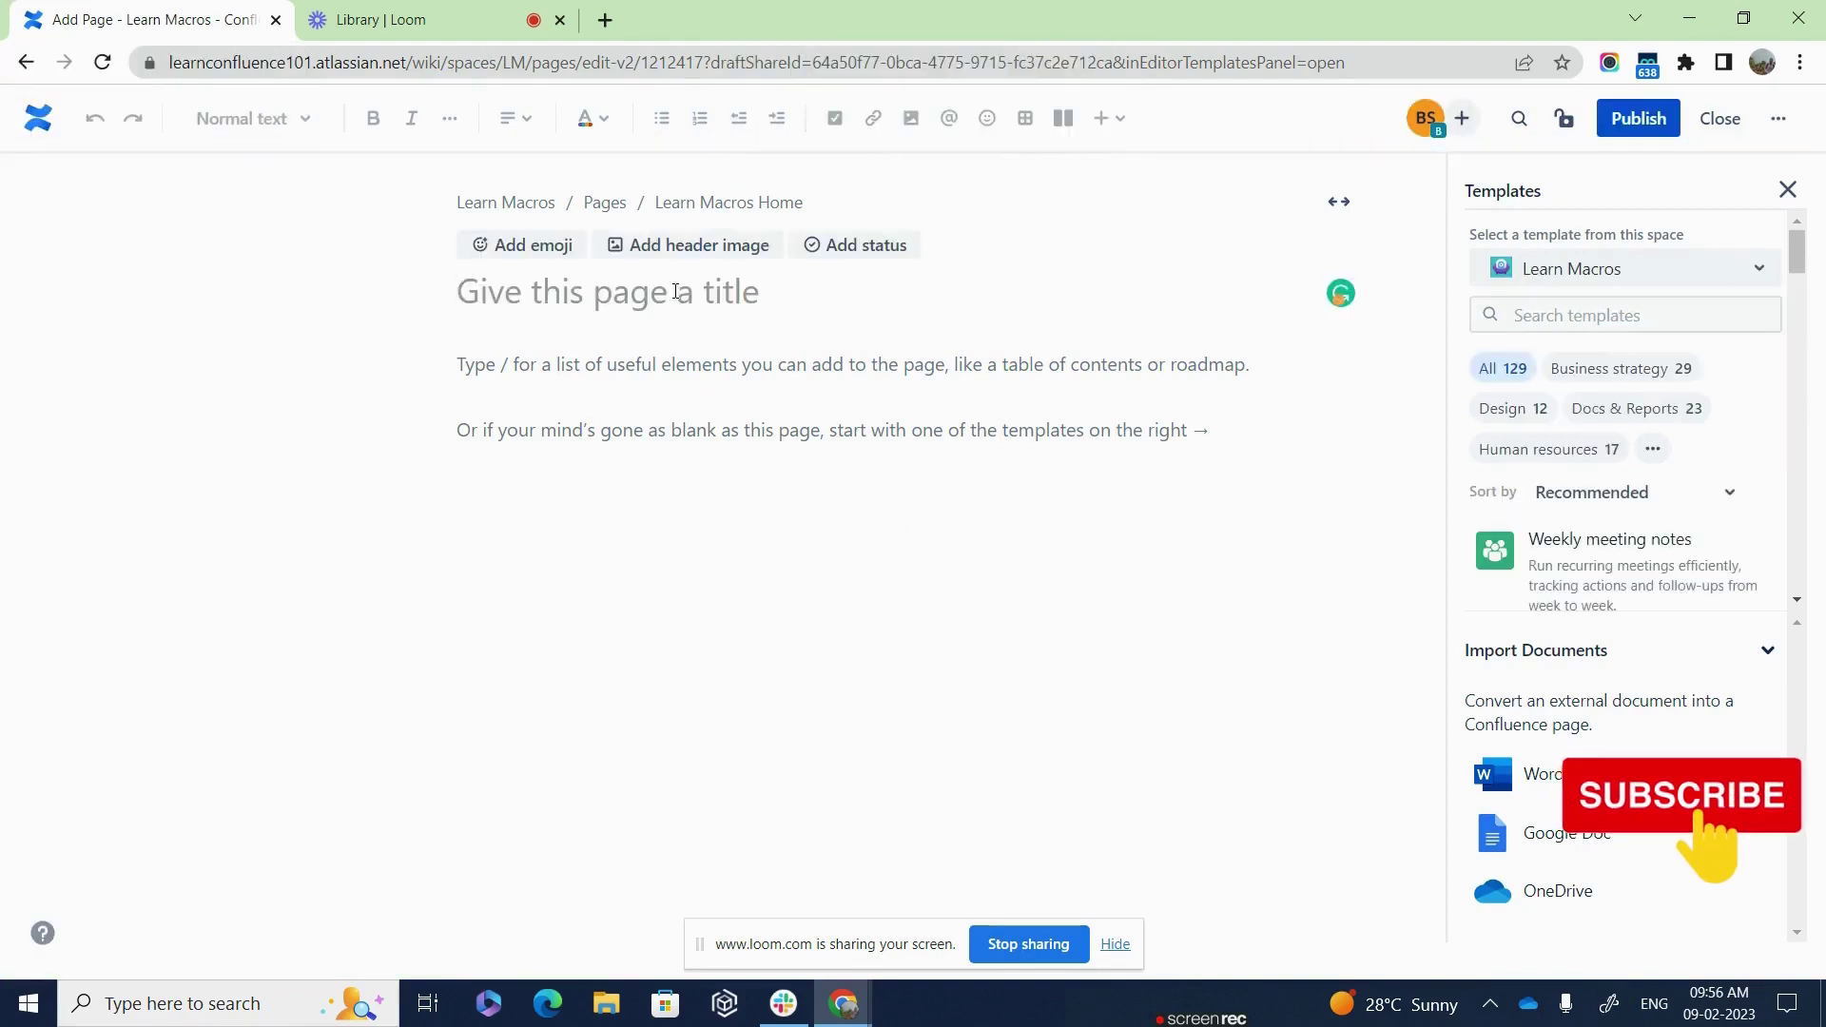
{"action": "type", "text": "T"}
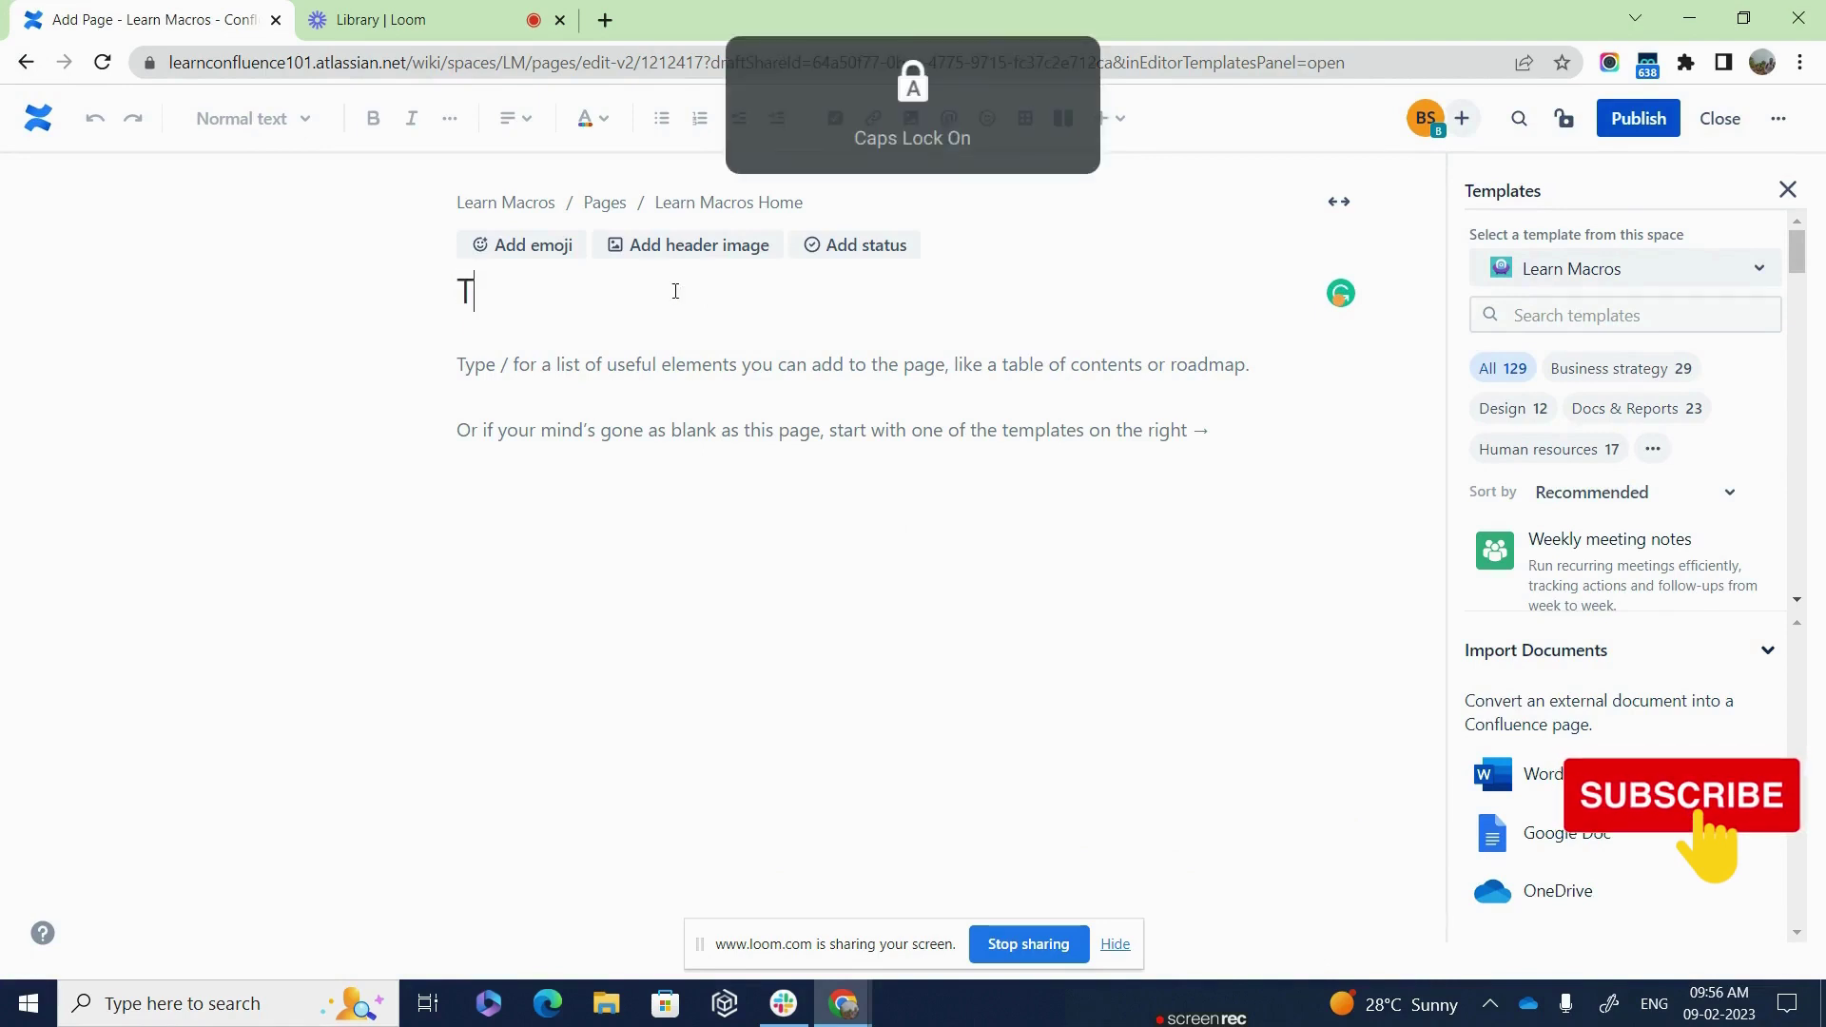
{"action": "type", "text": "esting T"}
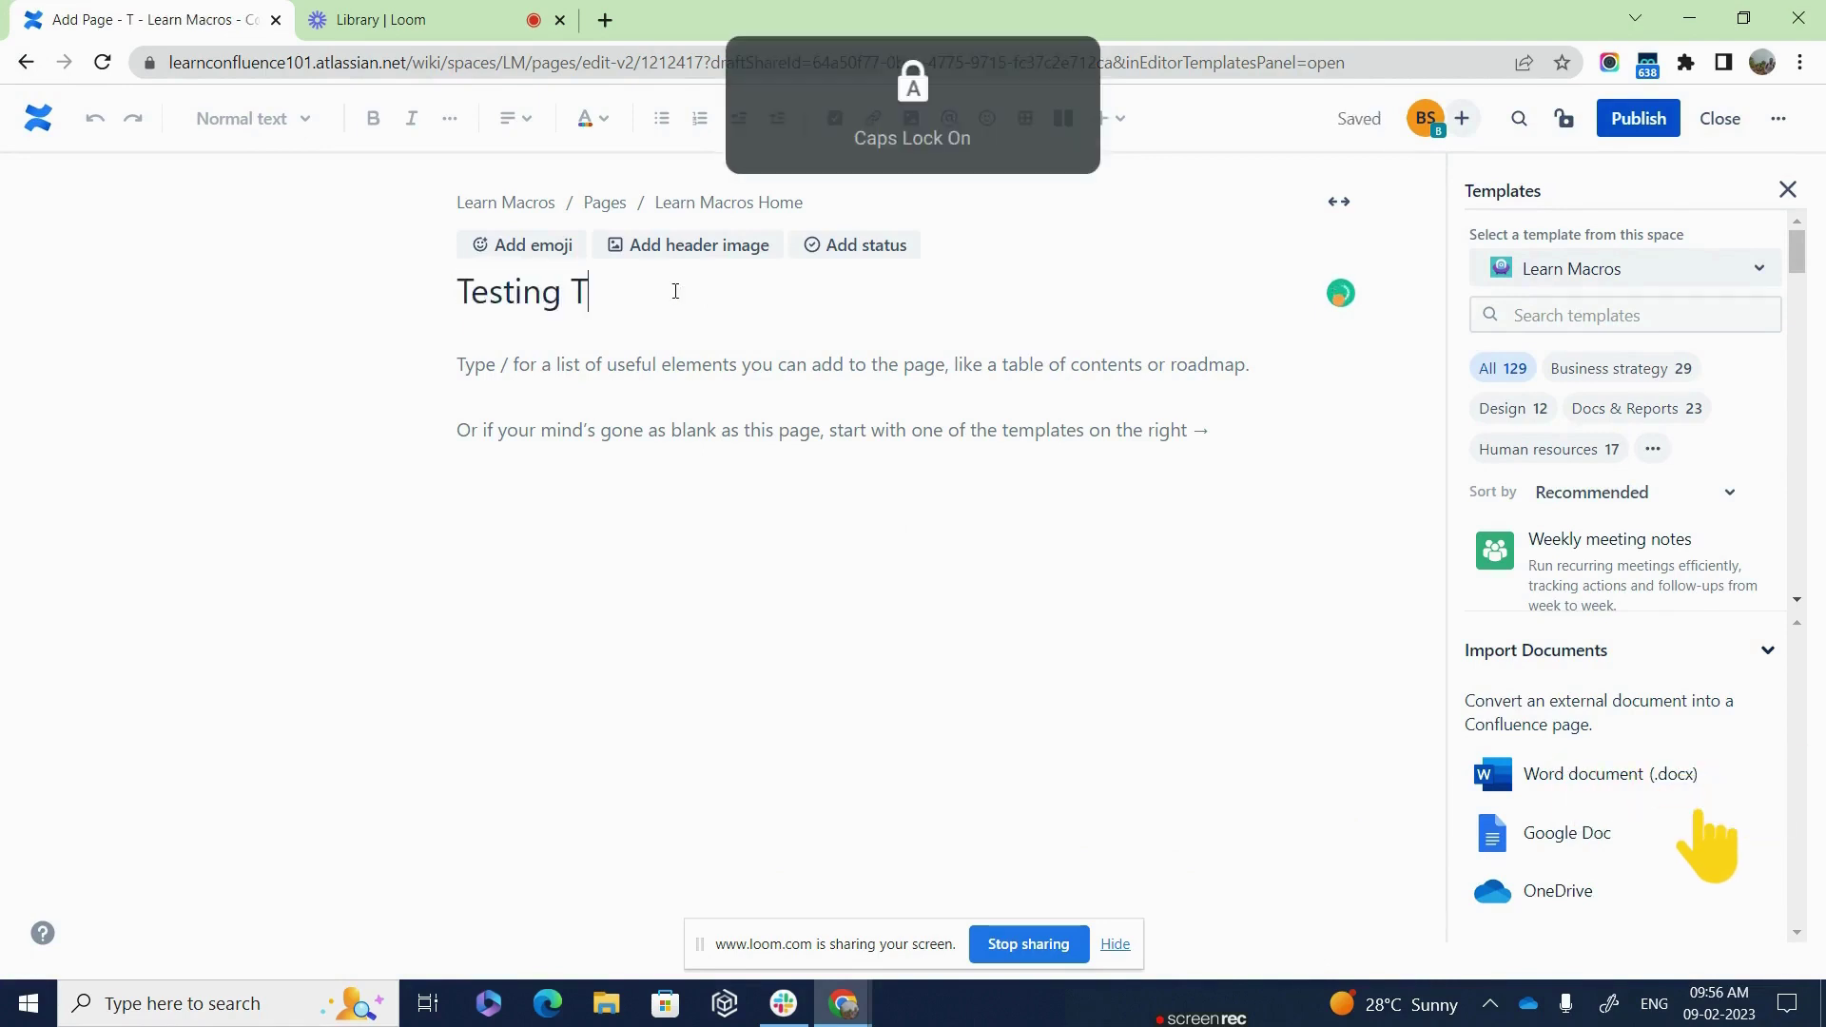
{"action": "type", "text": "able of Co"}
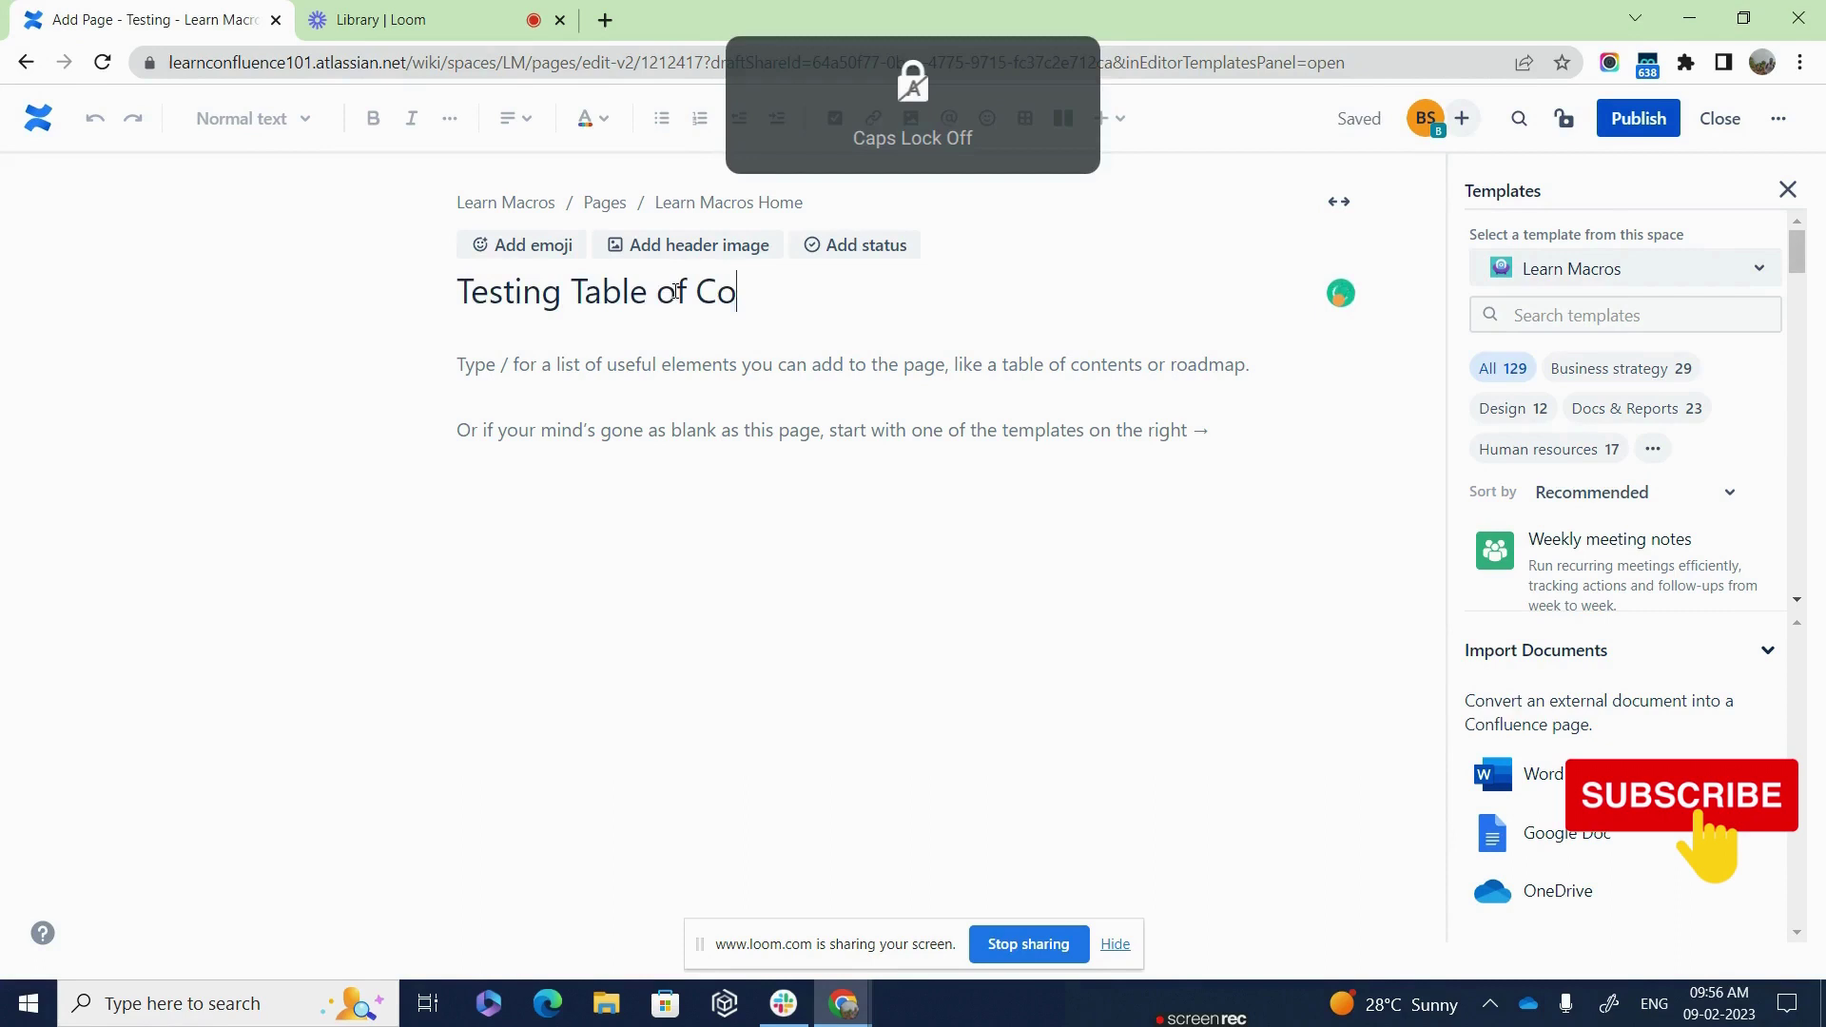
{"action": "type", "text": "ntents Mar"}
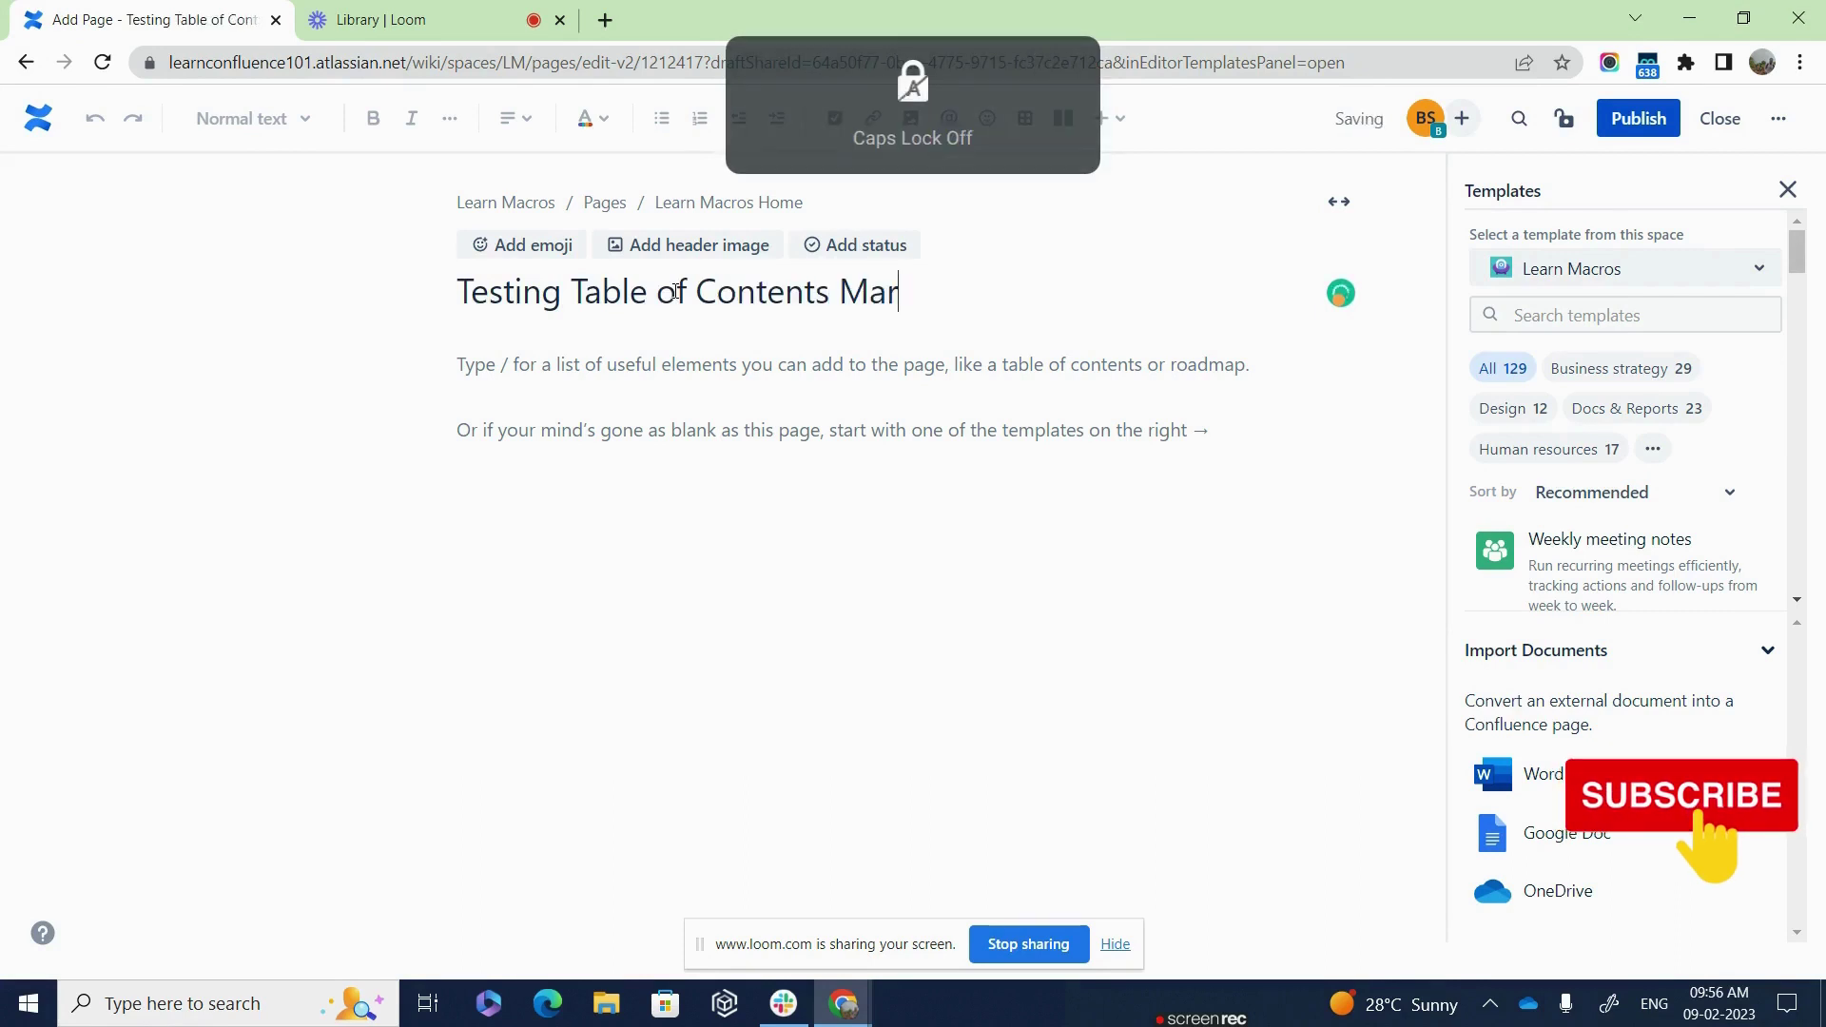
{"action": "key", "text": "BackSpace"}
{"action": "type", "text": "cto"}
{"action": "key", "text": "BackSpace"}
{"action": "key", "text": "BackSpace"}
{"action": "type", "text": "r"}
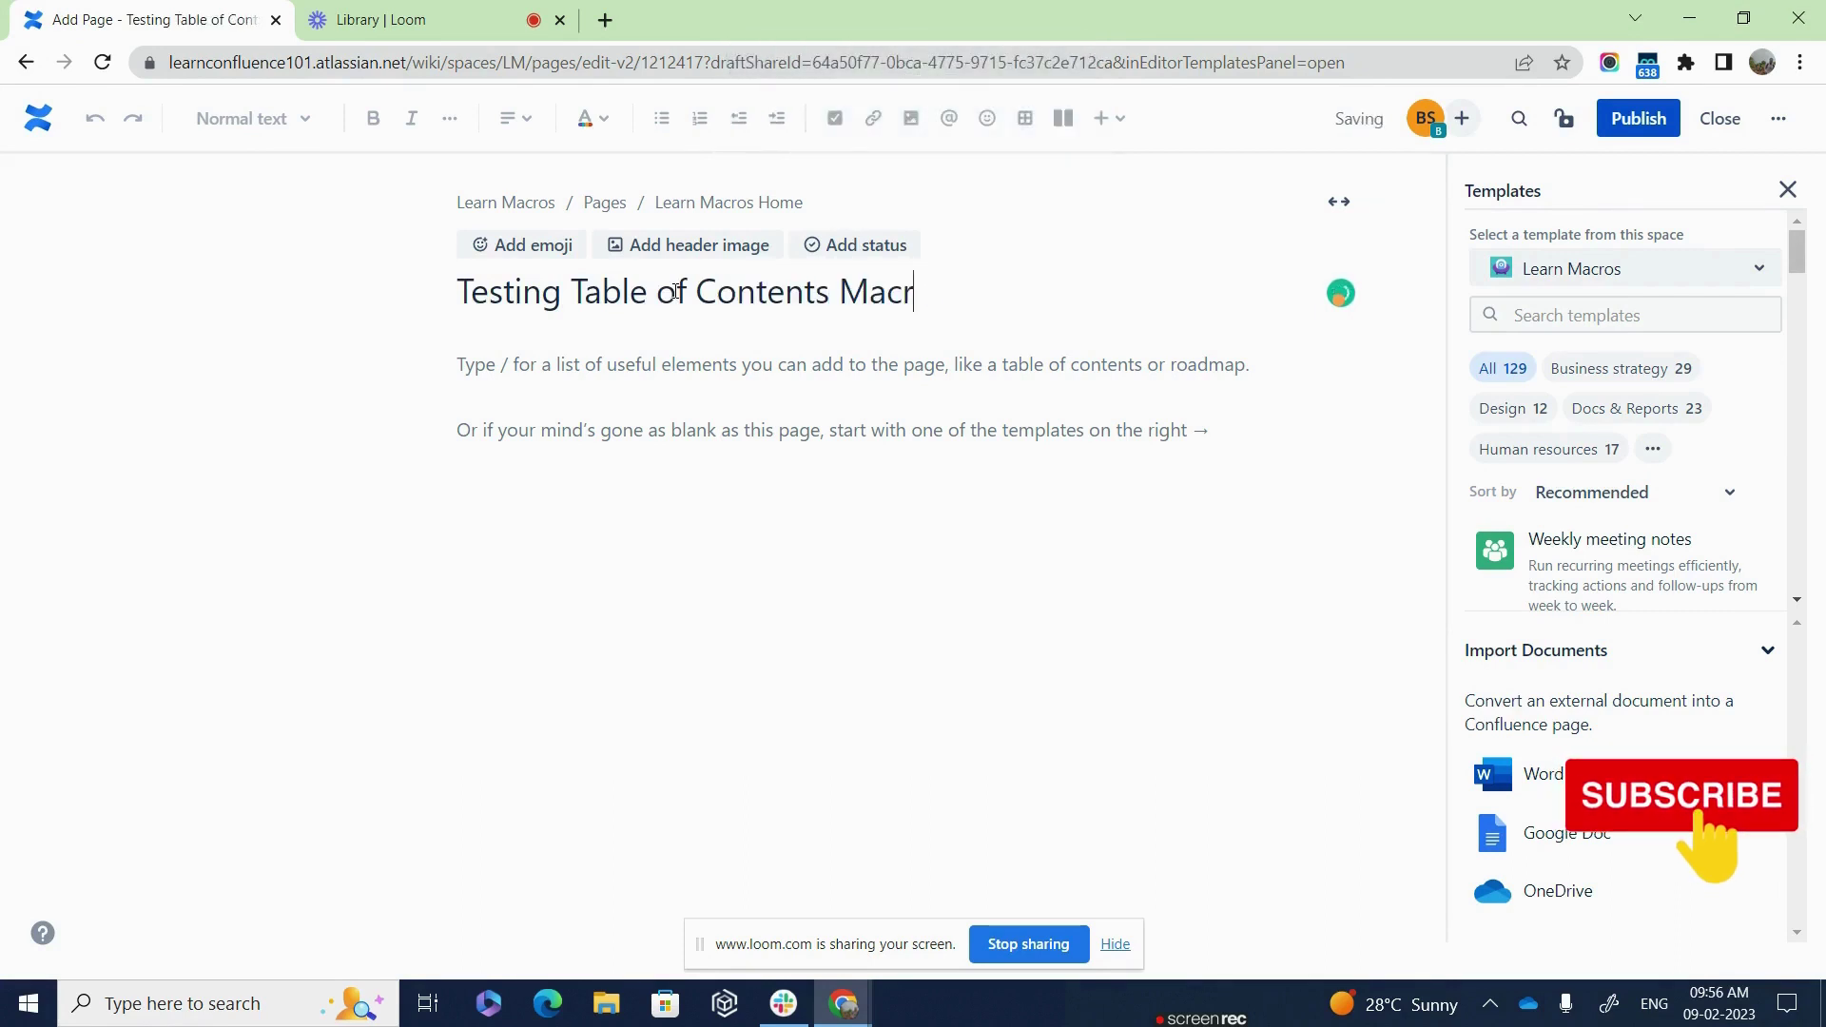
{"action": "type", "text": "o"}
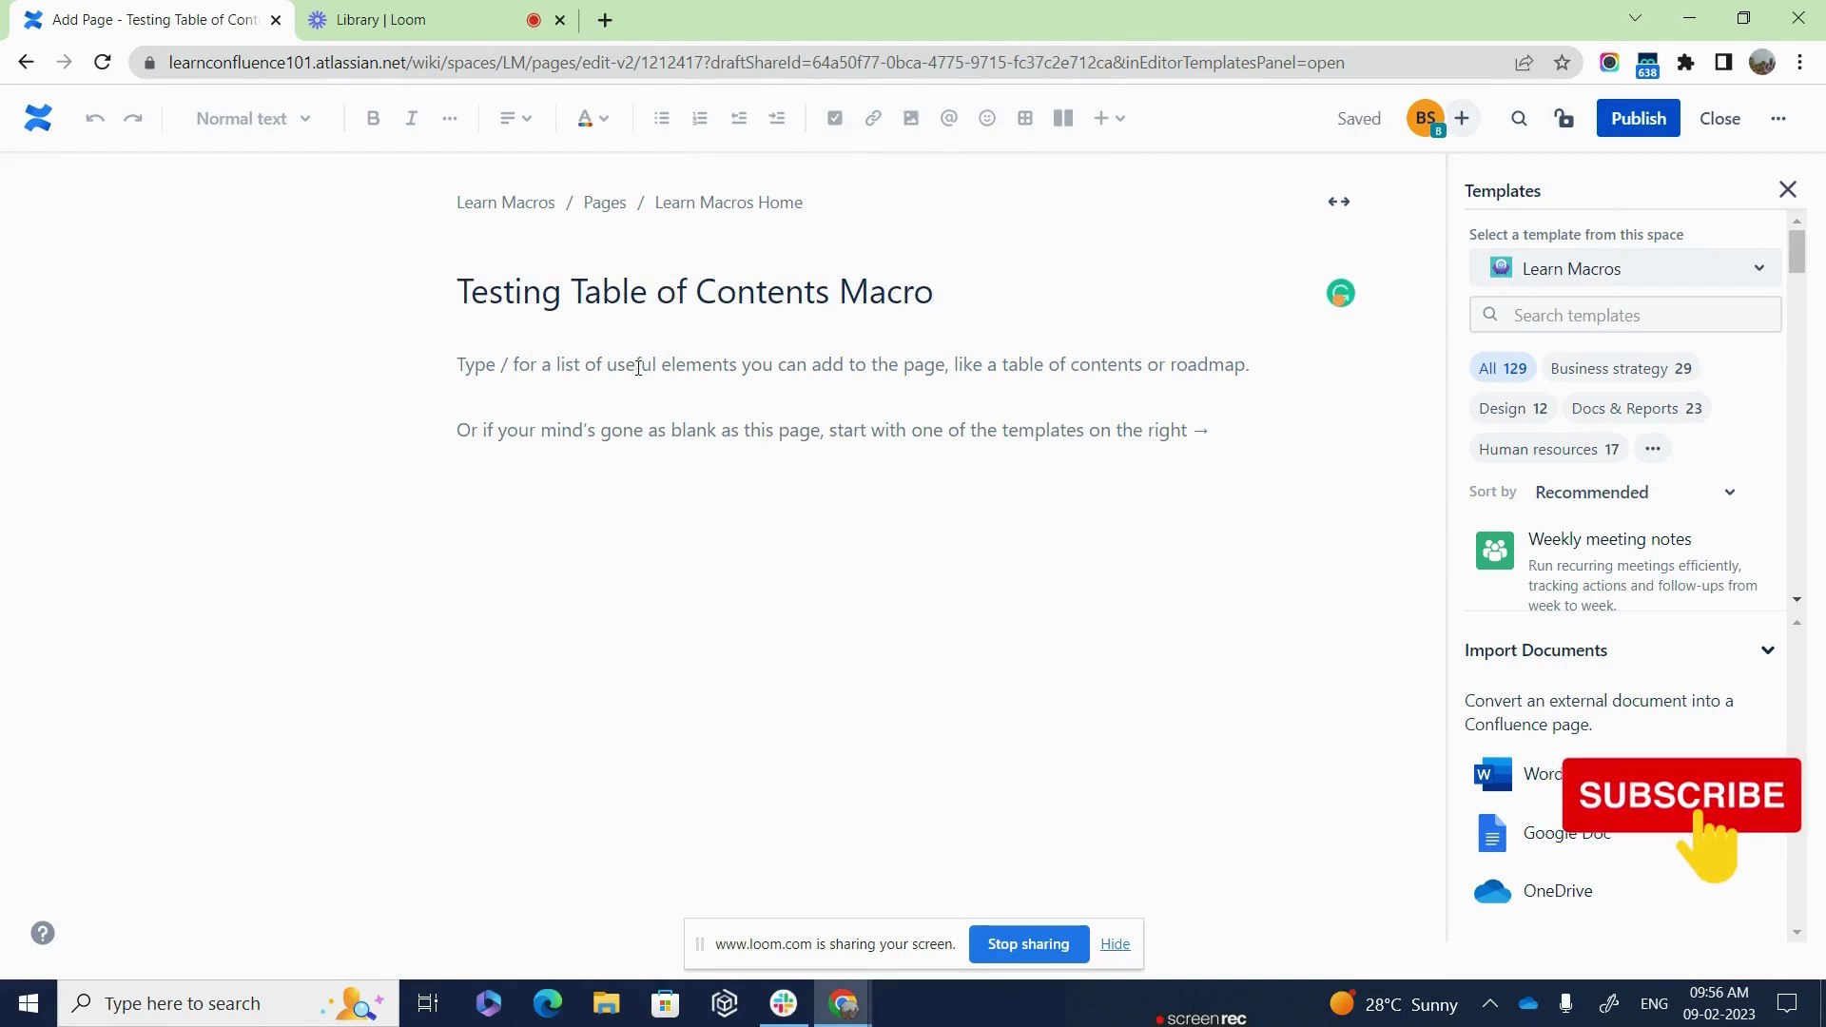
Insert a Table of Contents macro into the empty page body by searching 'table'.
{"action": "left_click", "coordinate": [619, 393]}
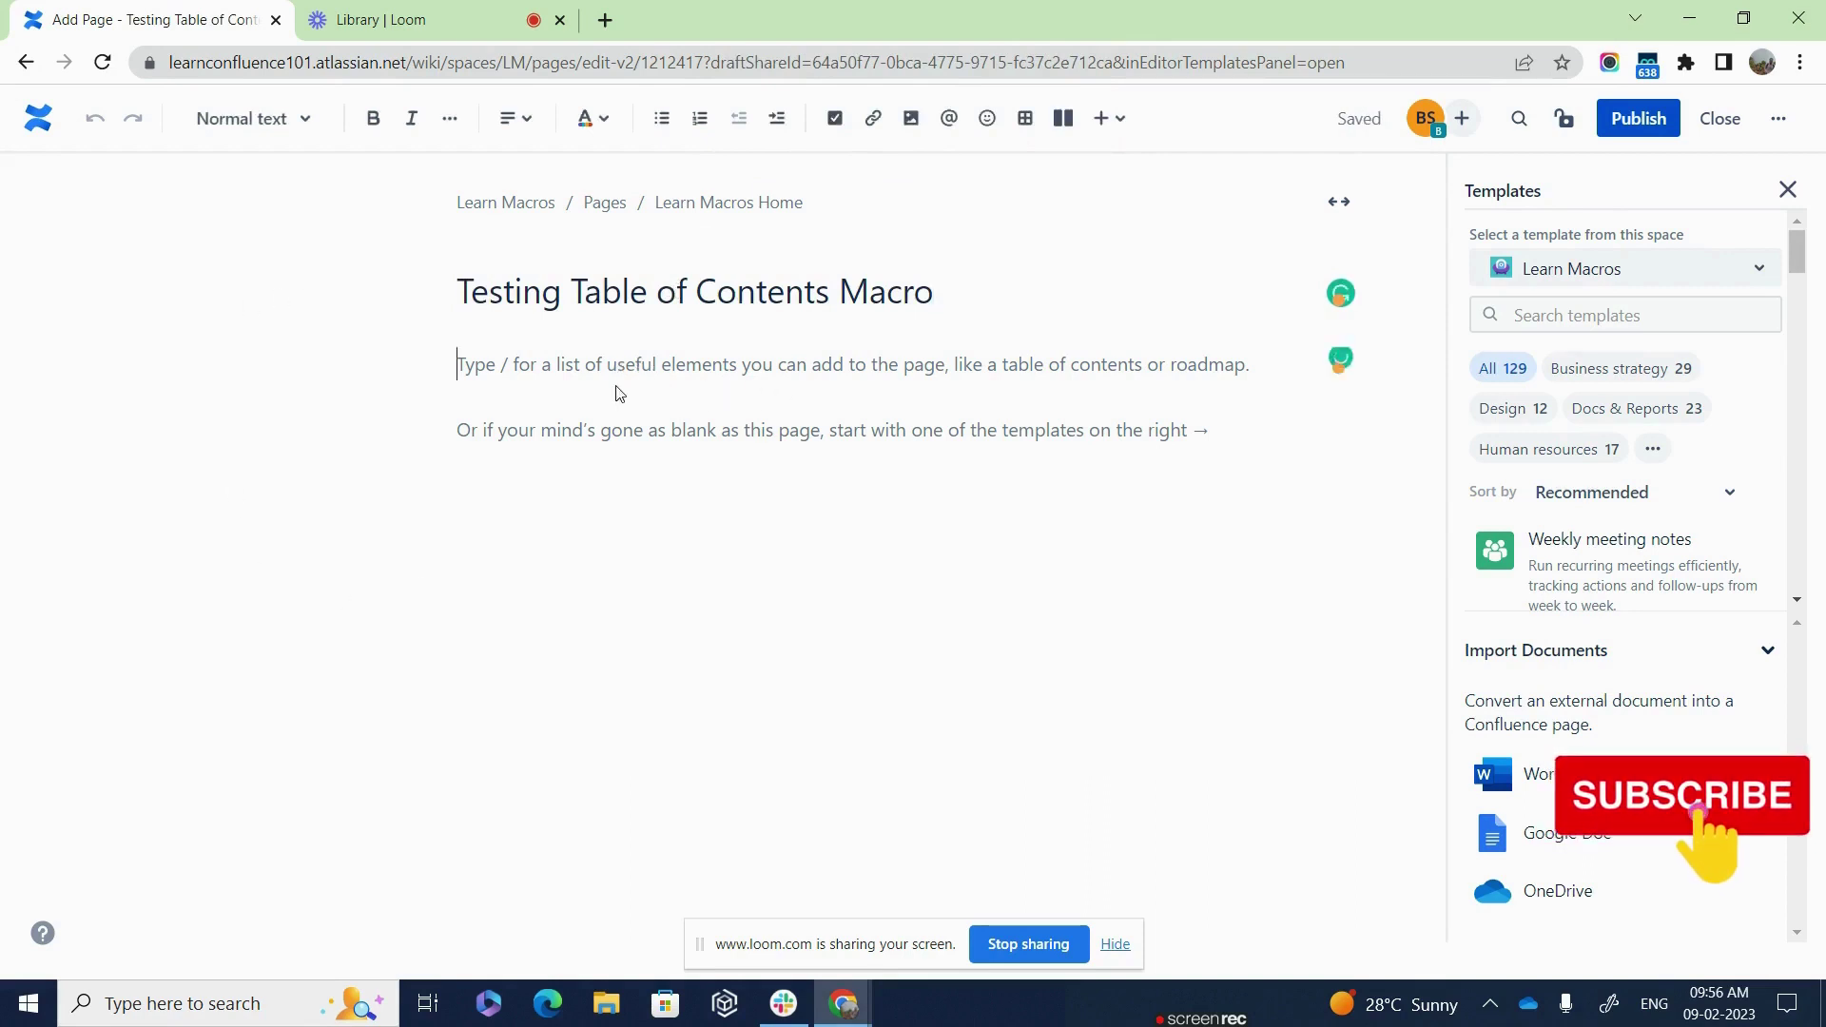
{"action": "left_click", "coordinate": [1108, 122]}
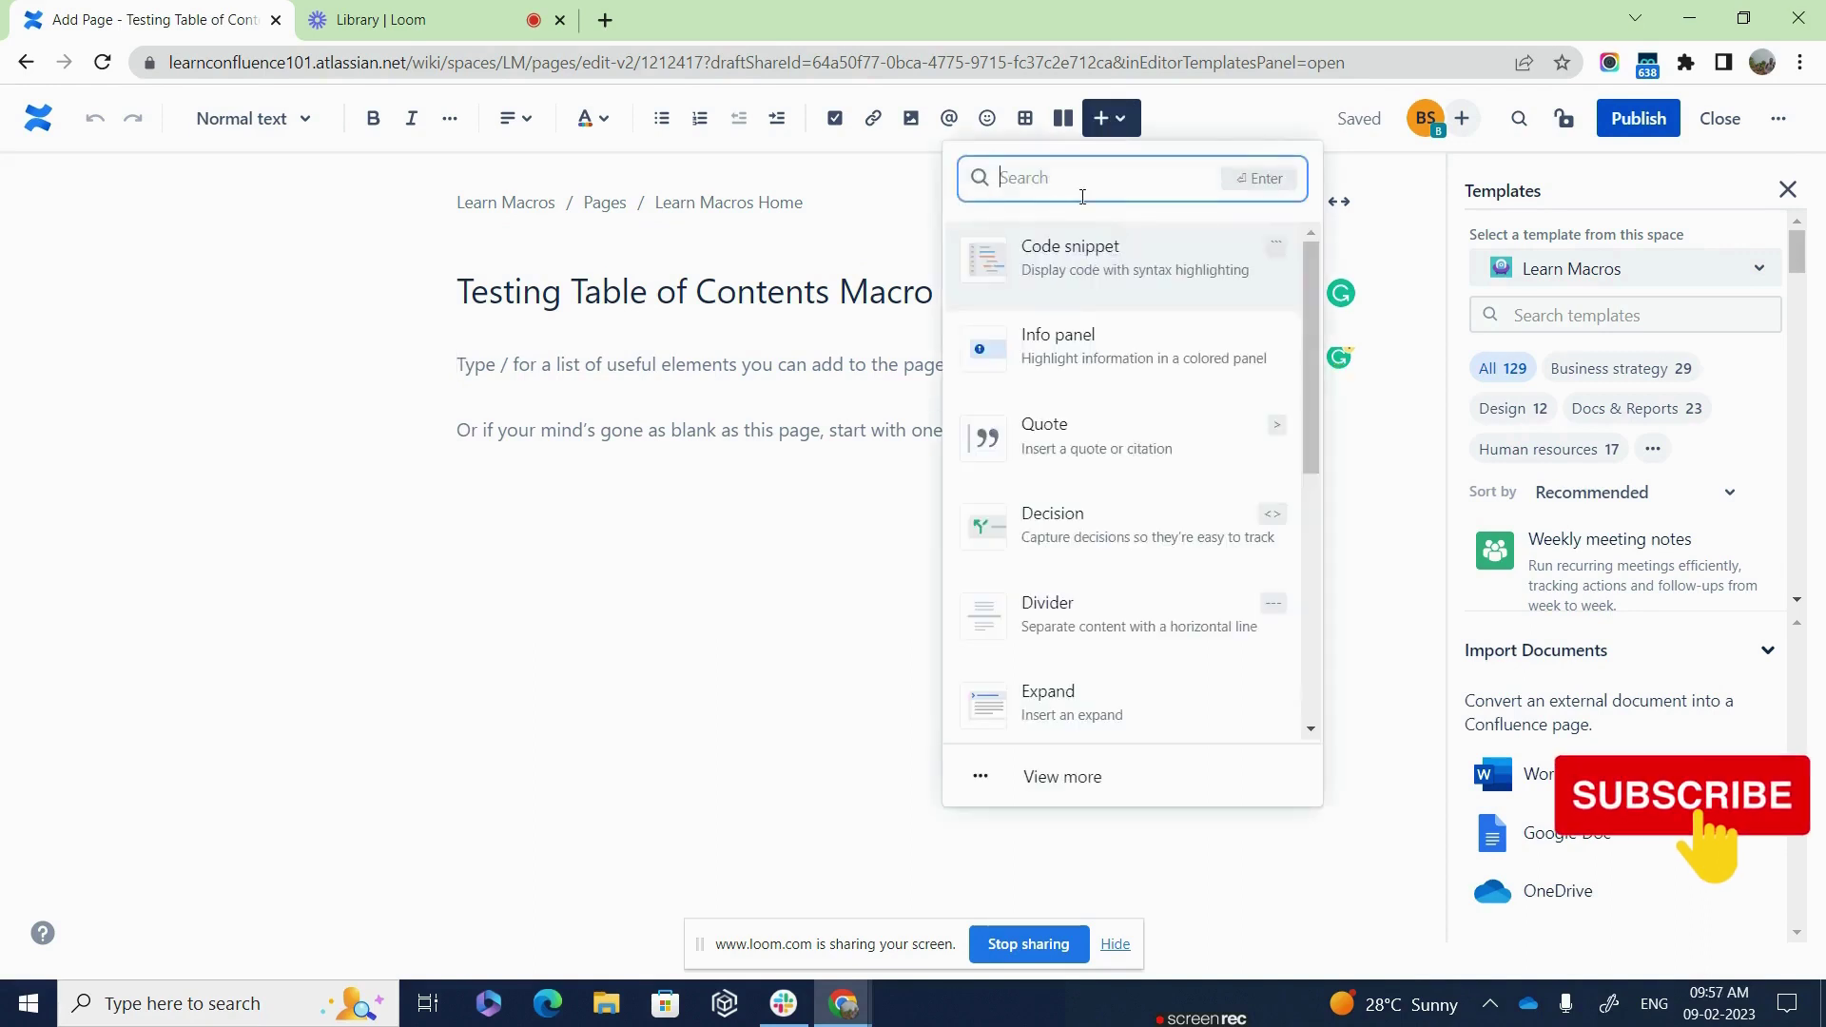
{"action": "type", "text": "table"}
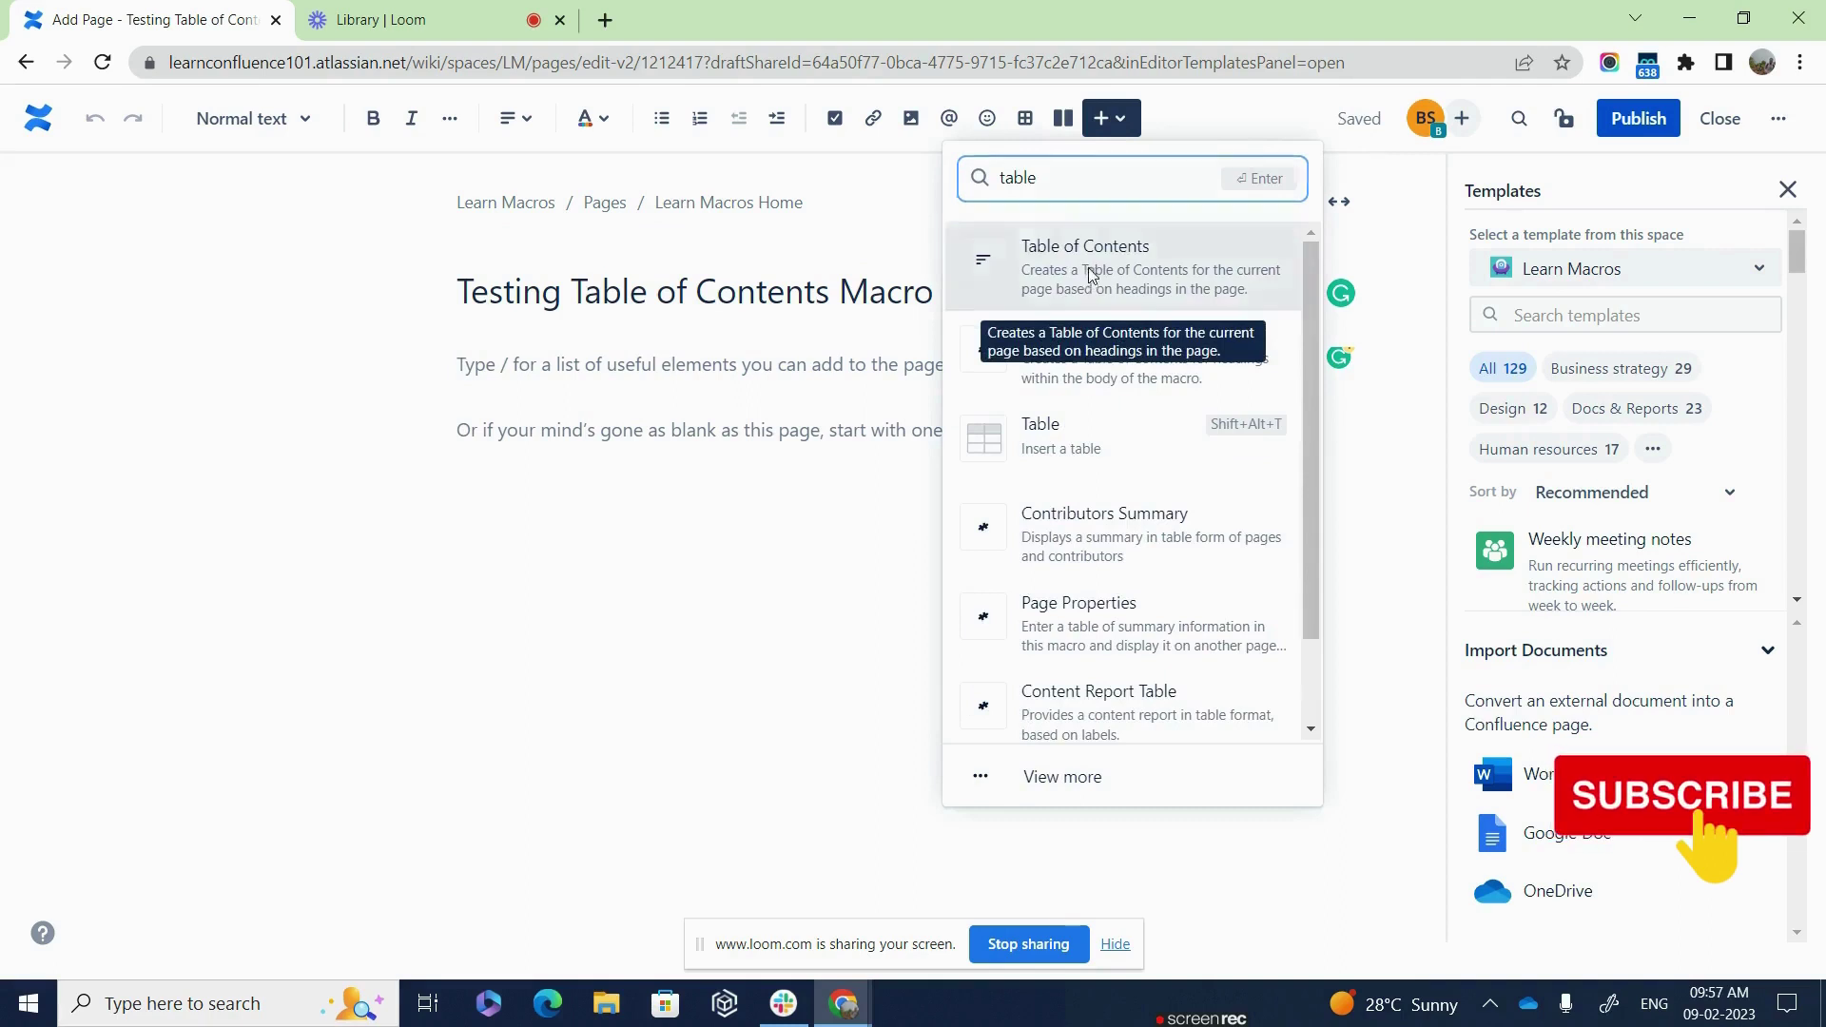
{"action": "left_click", "coordinate": [1090, 276]}
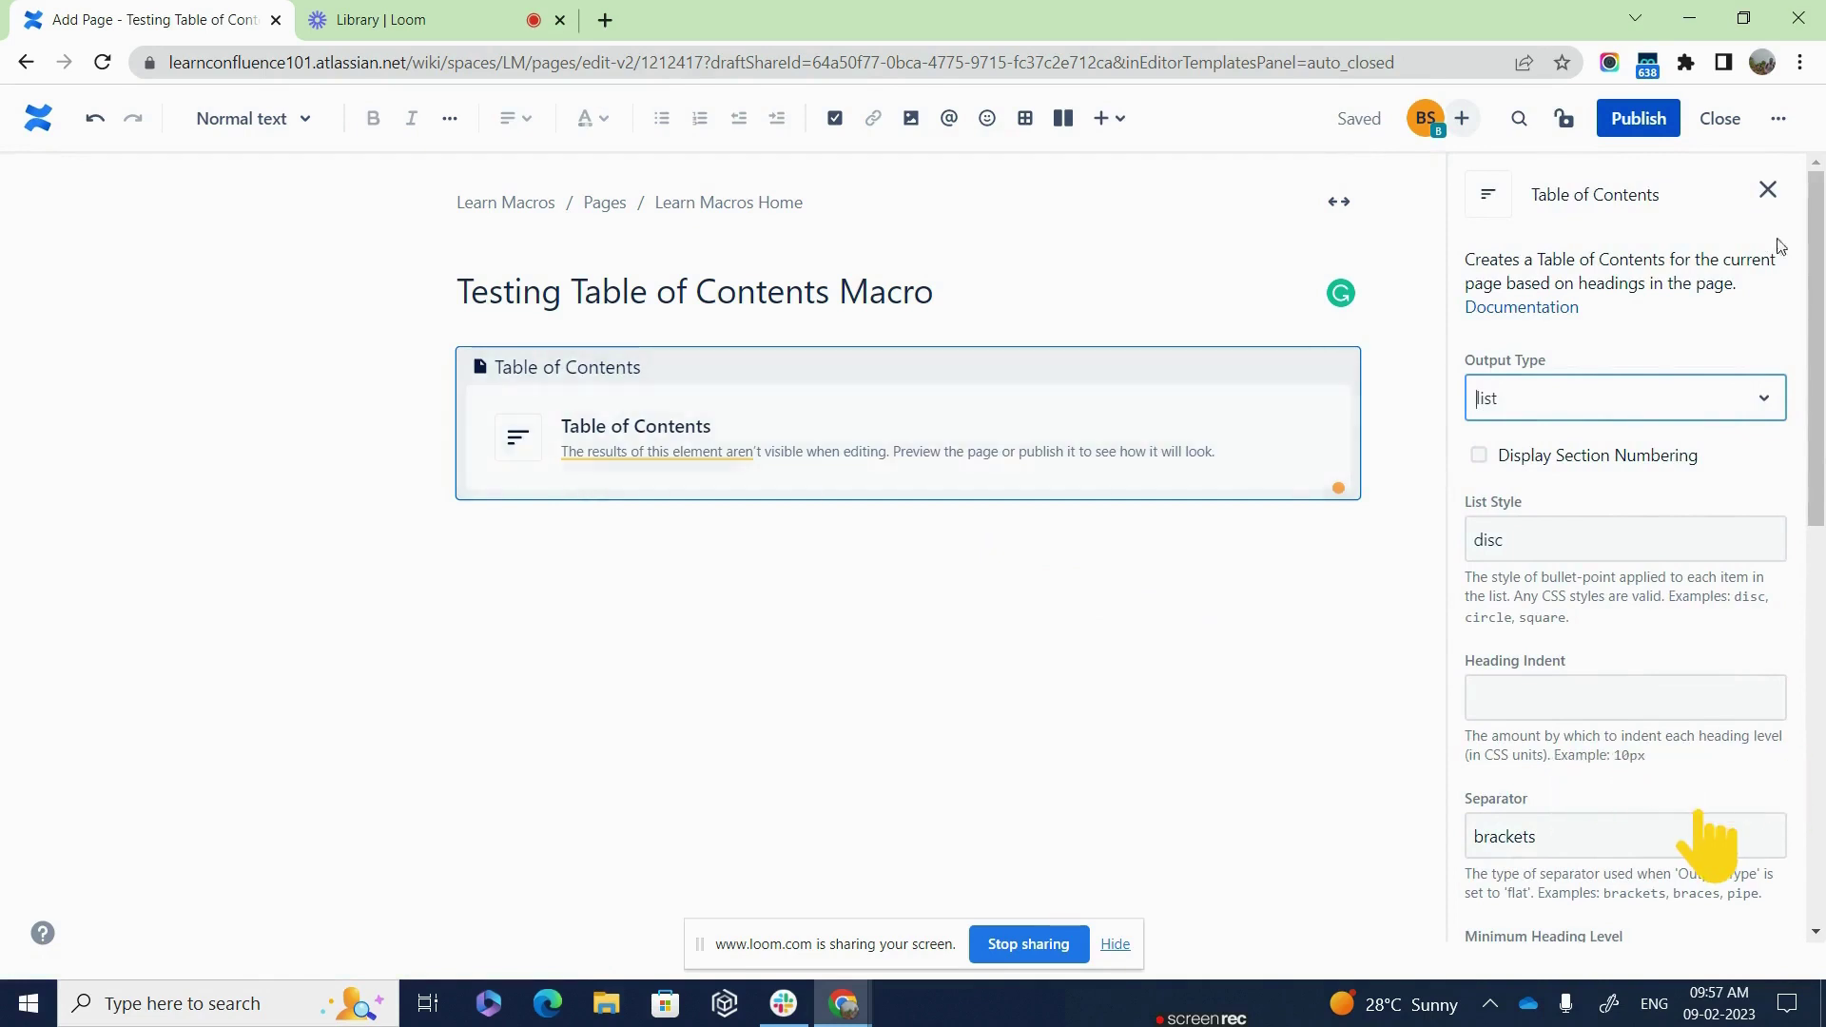
Publish the new page and open the Table of Contents source page in a new tab.
{"action": "left_click", "coordinate": [1769, 191]}
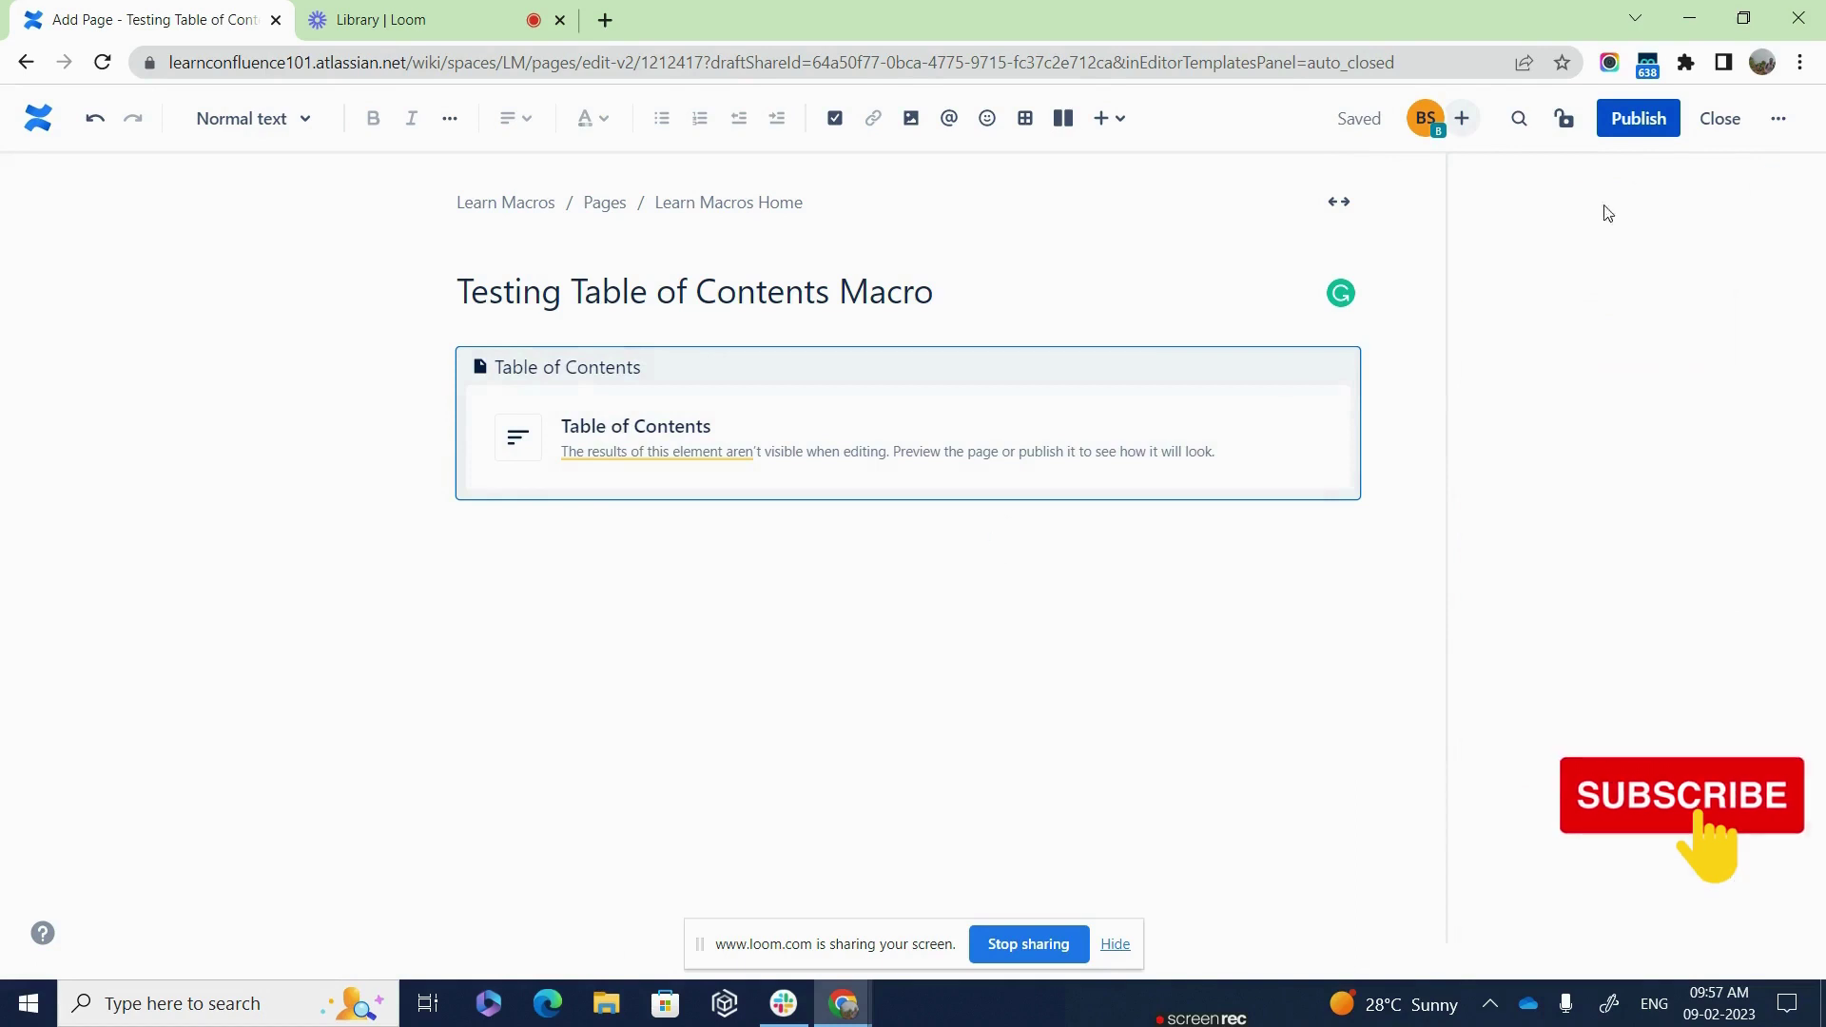
{"action": "left_click", "coordinate": [1640, 134]}
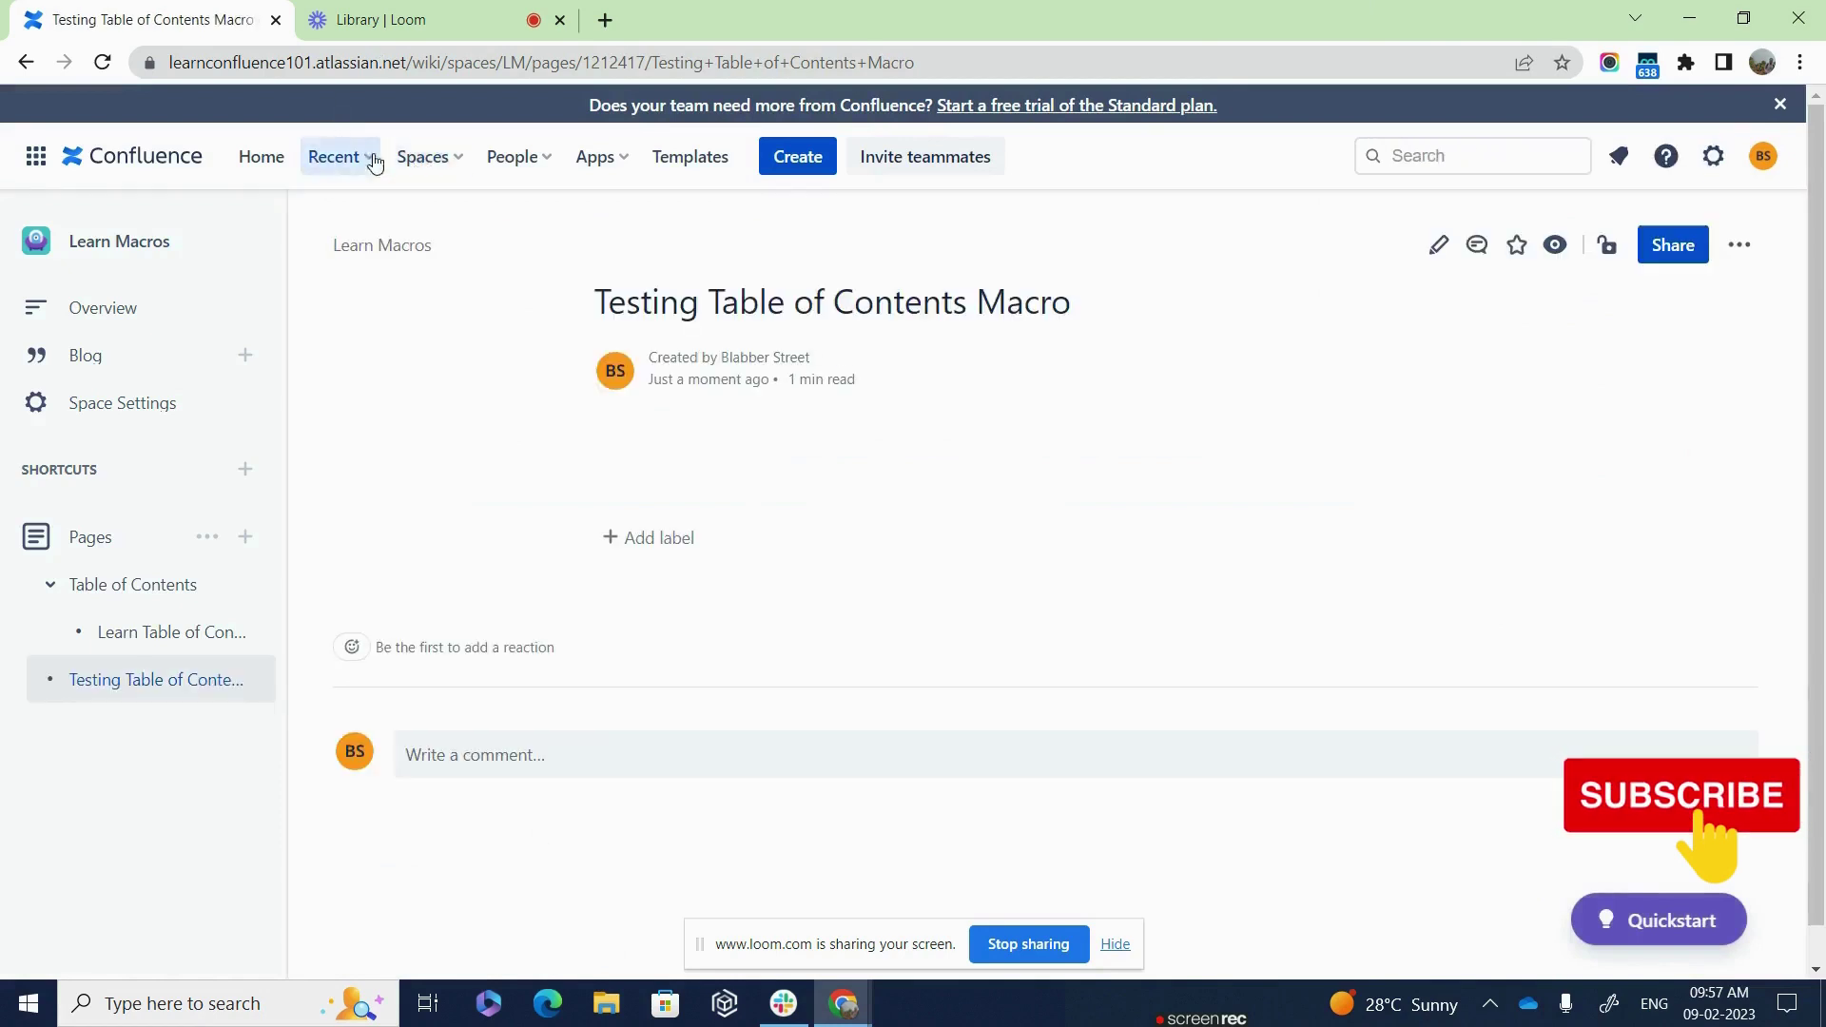
{"action": "left_click", "coordinate": [414, 159]}
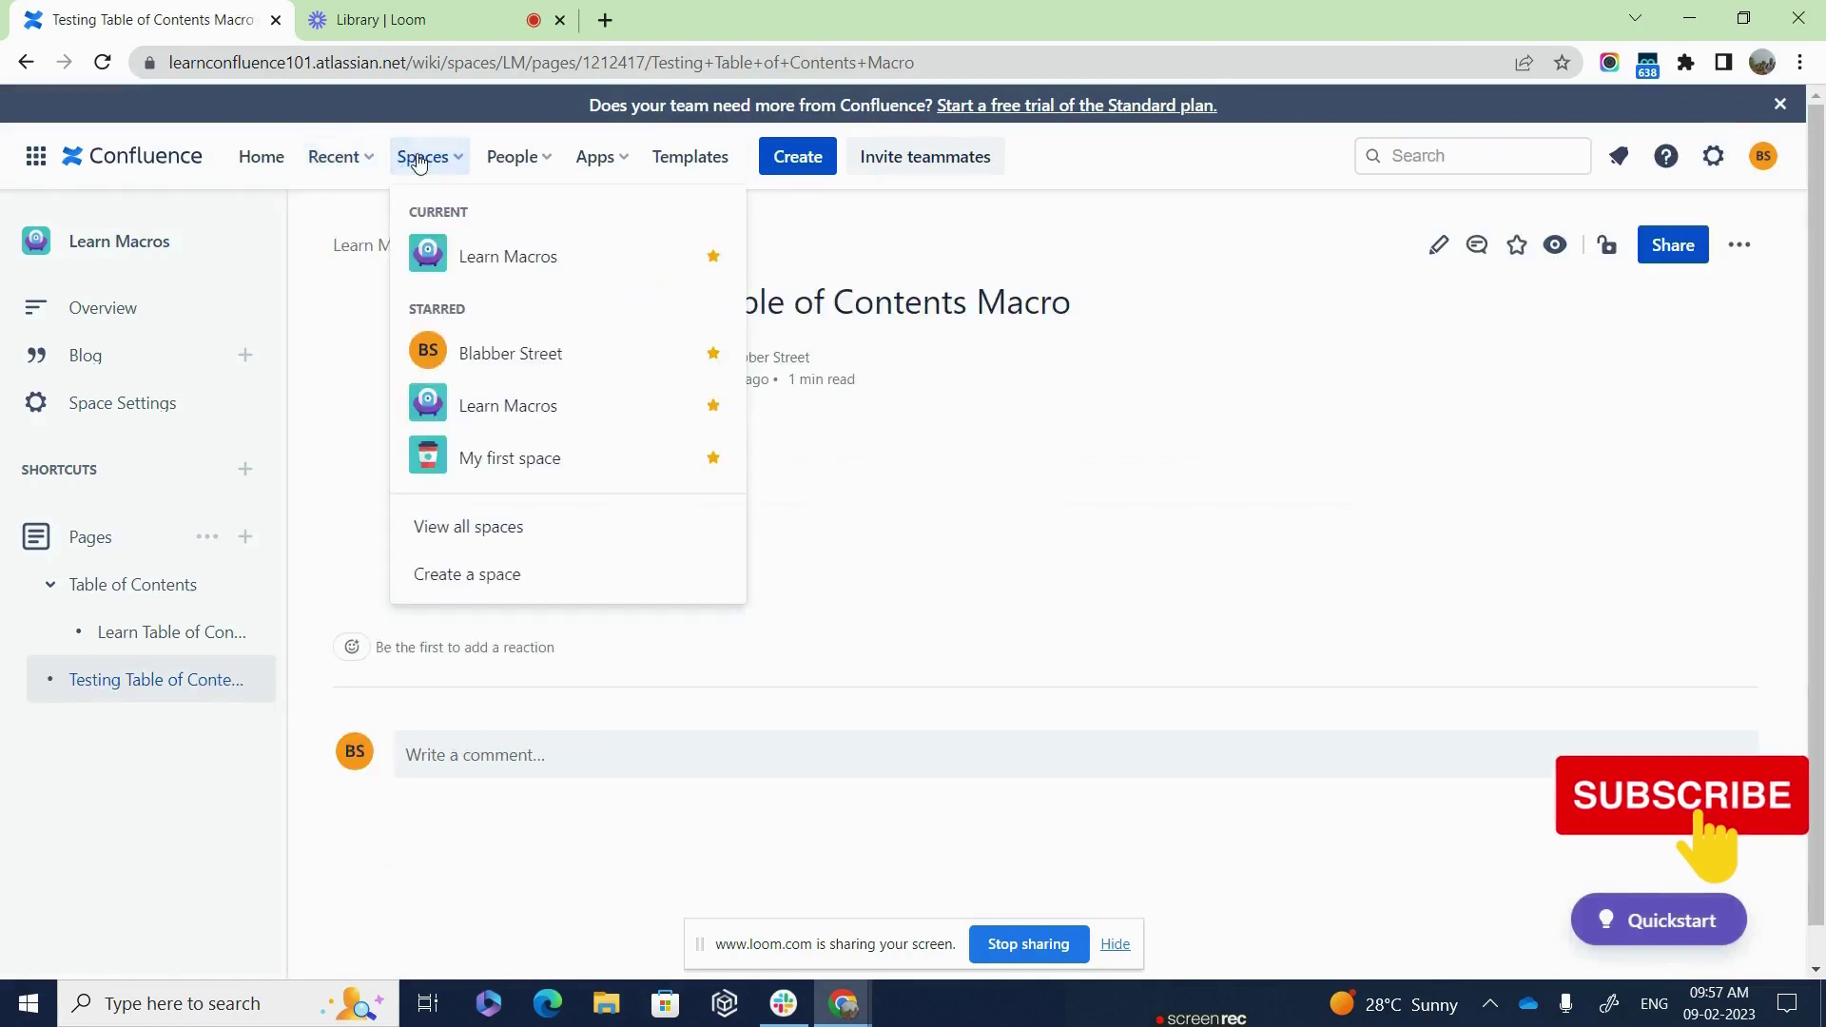
{"action": "right_click", "coordinate": [96, 584]}
{"action": "left_click", "coordinate": [203, 601]}
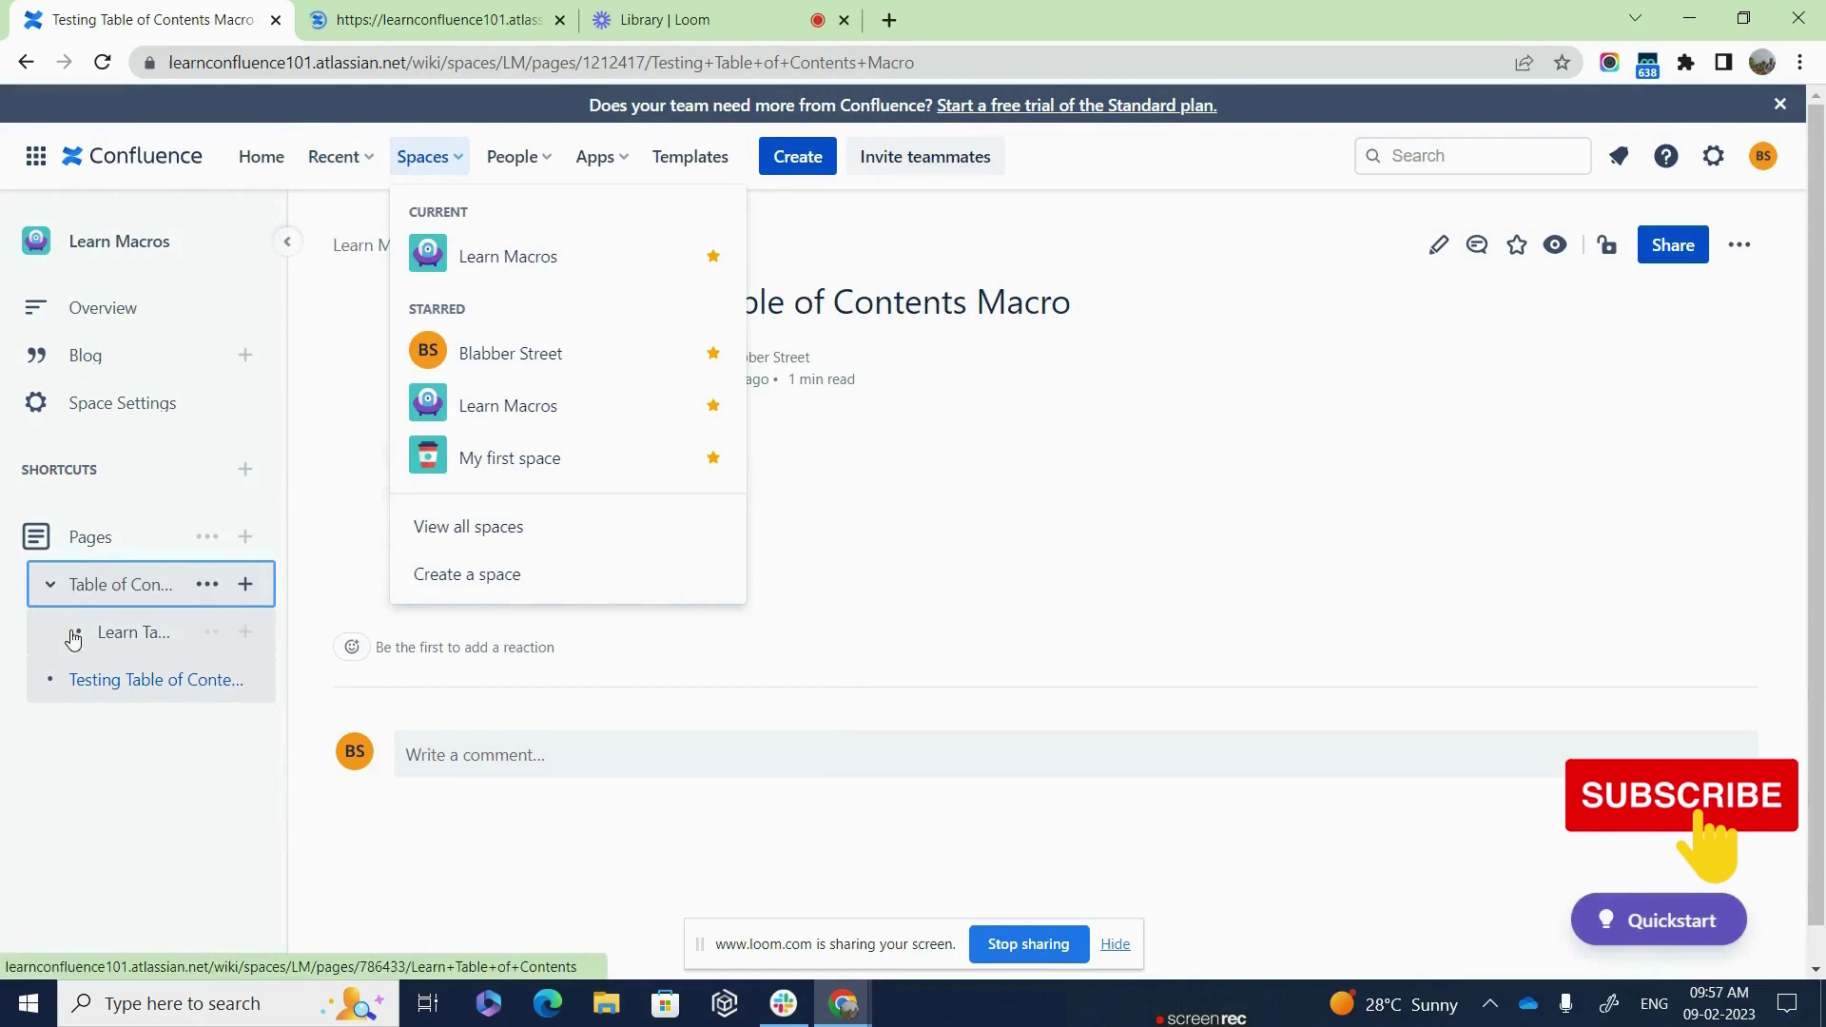
{"action": "left_click", "coordinate": [1328, 407]}
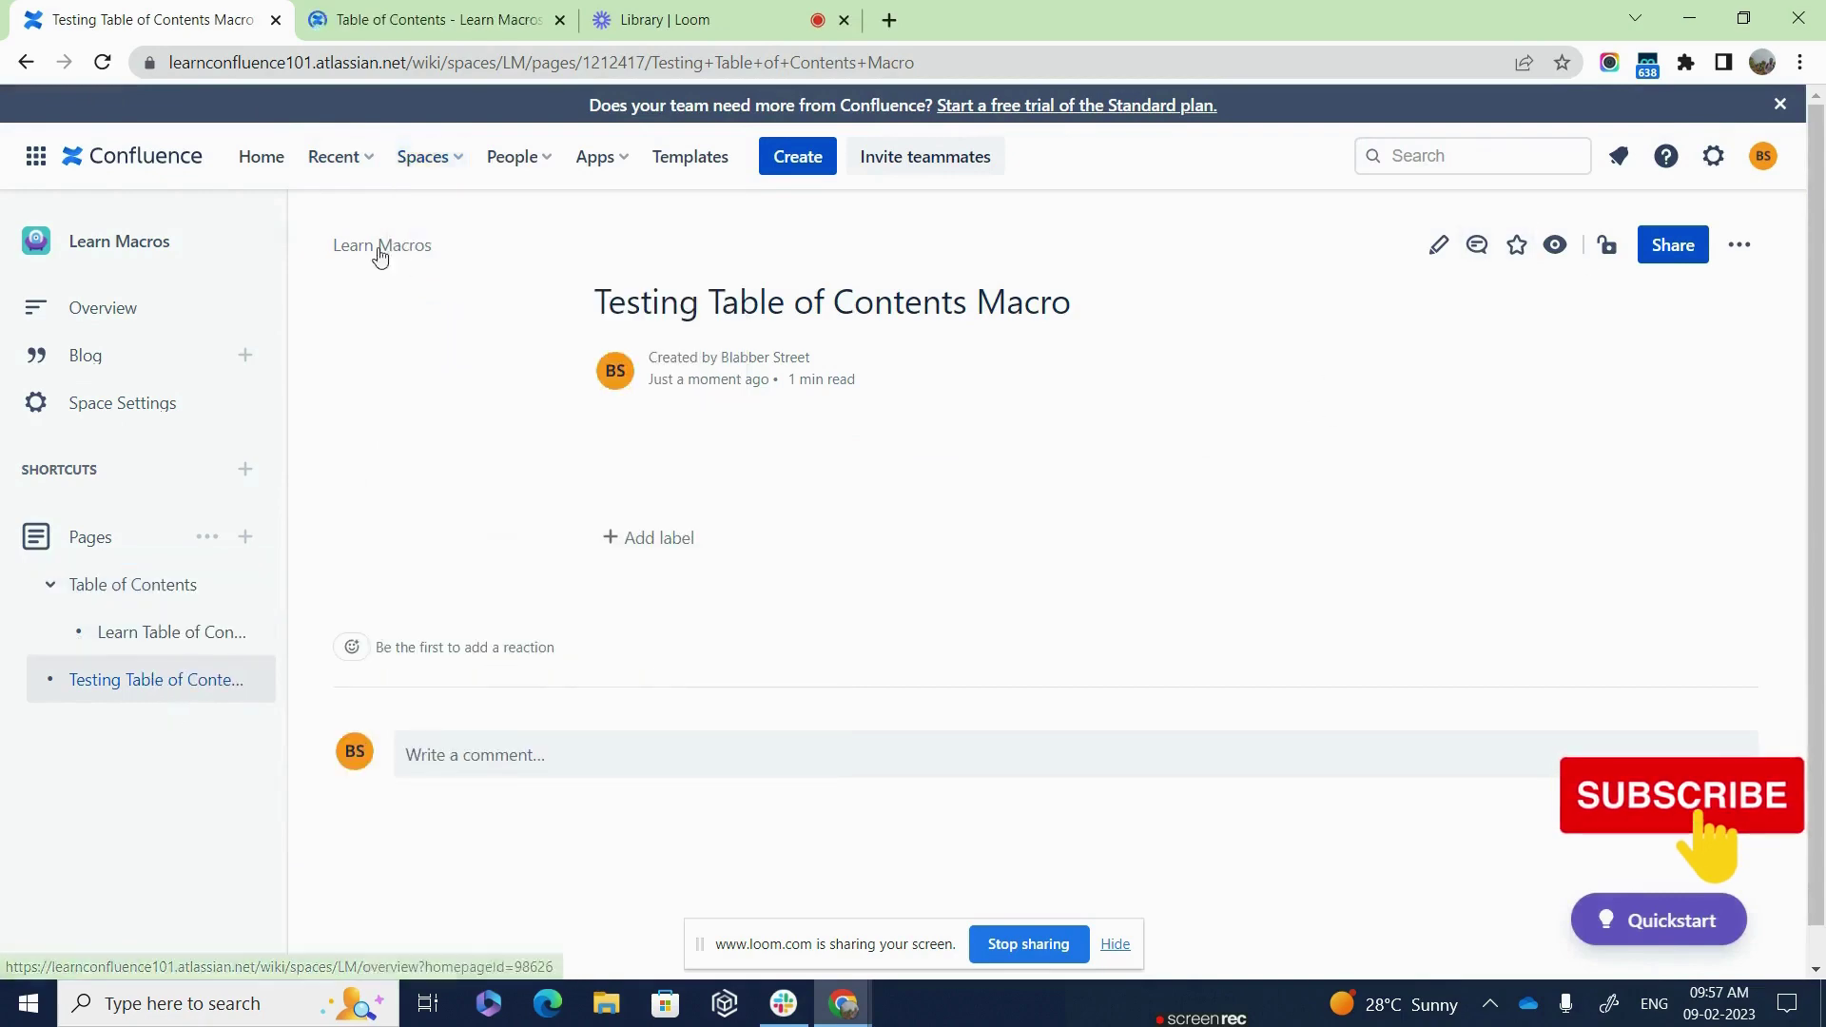
{"action": "left_click", "coordinate": [458, 13]}
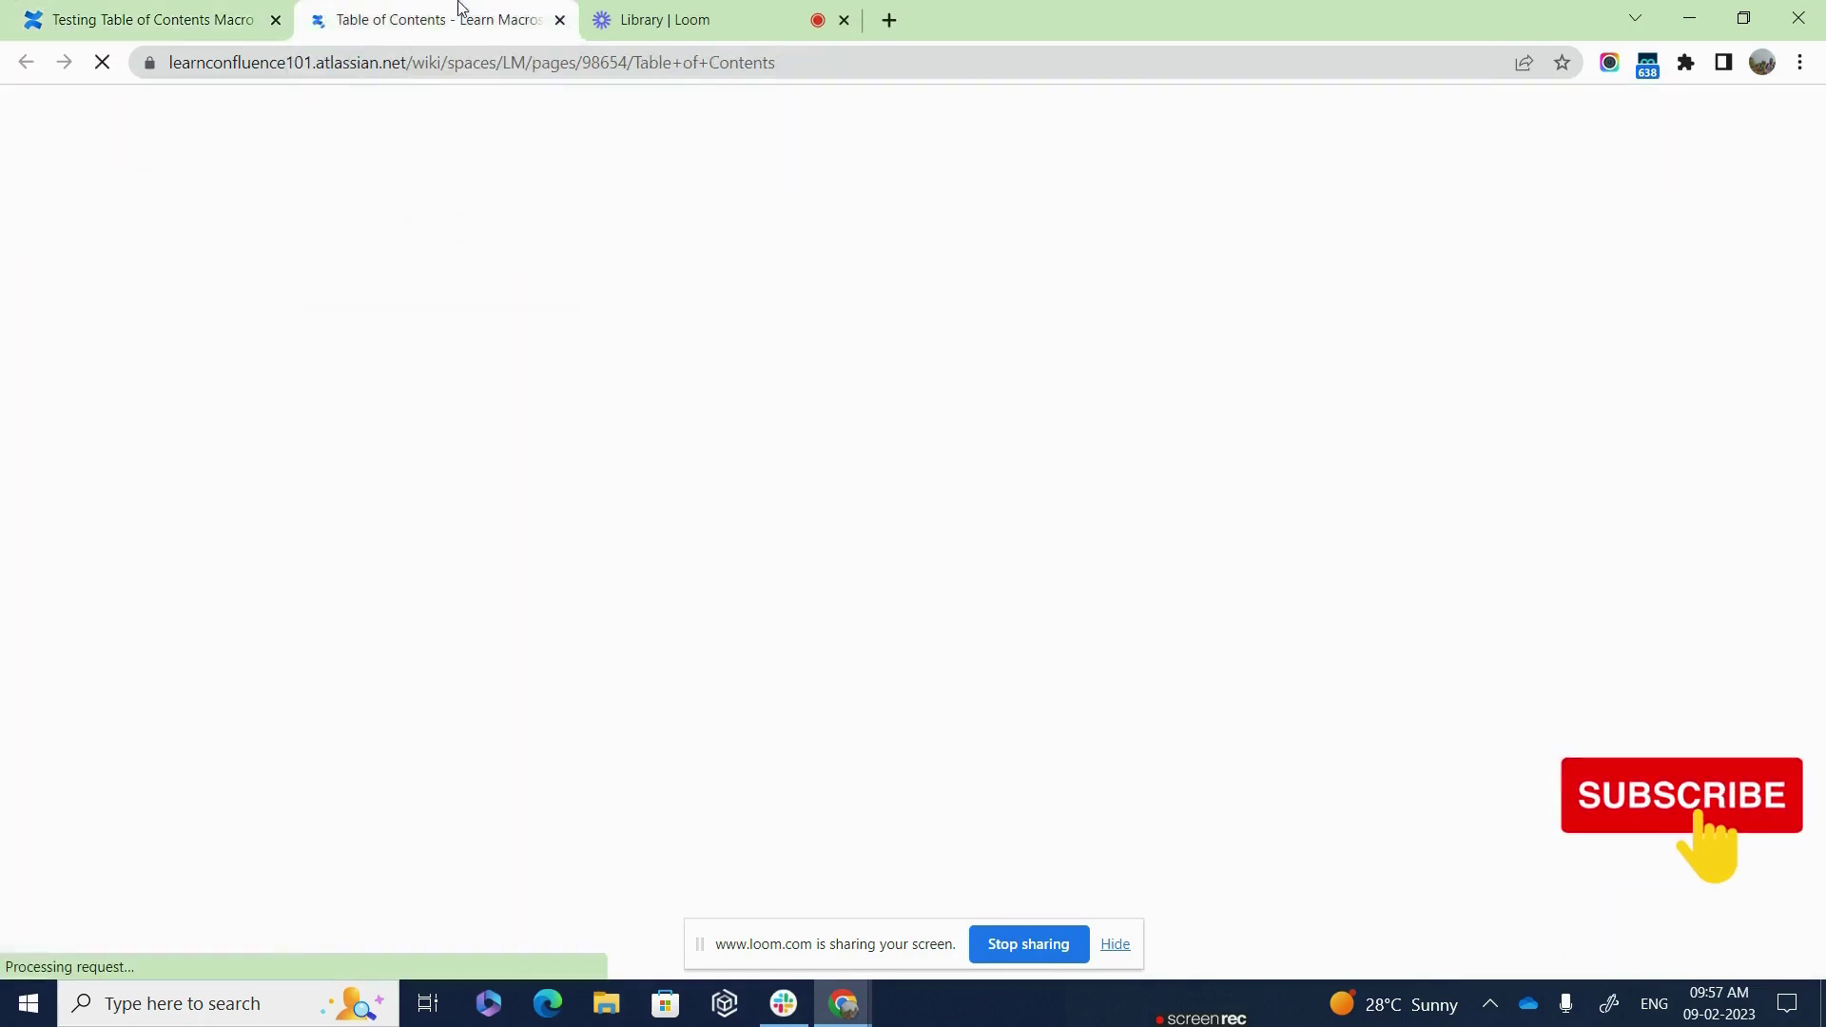
{"action": "left_click", "coordinate": [107, 7]}
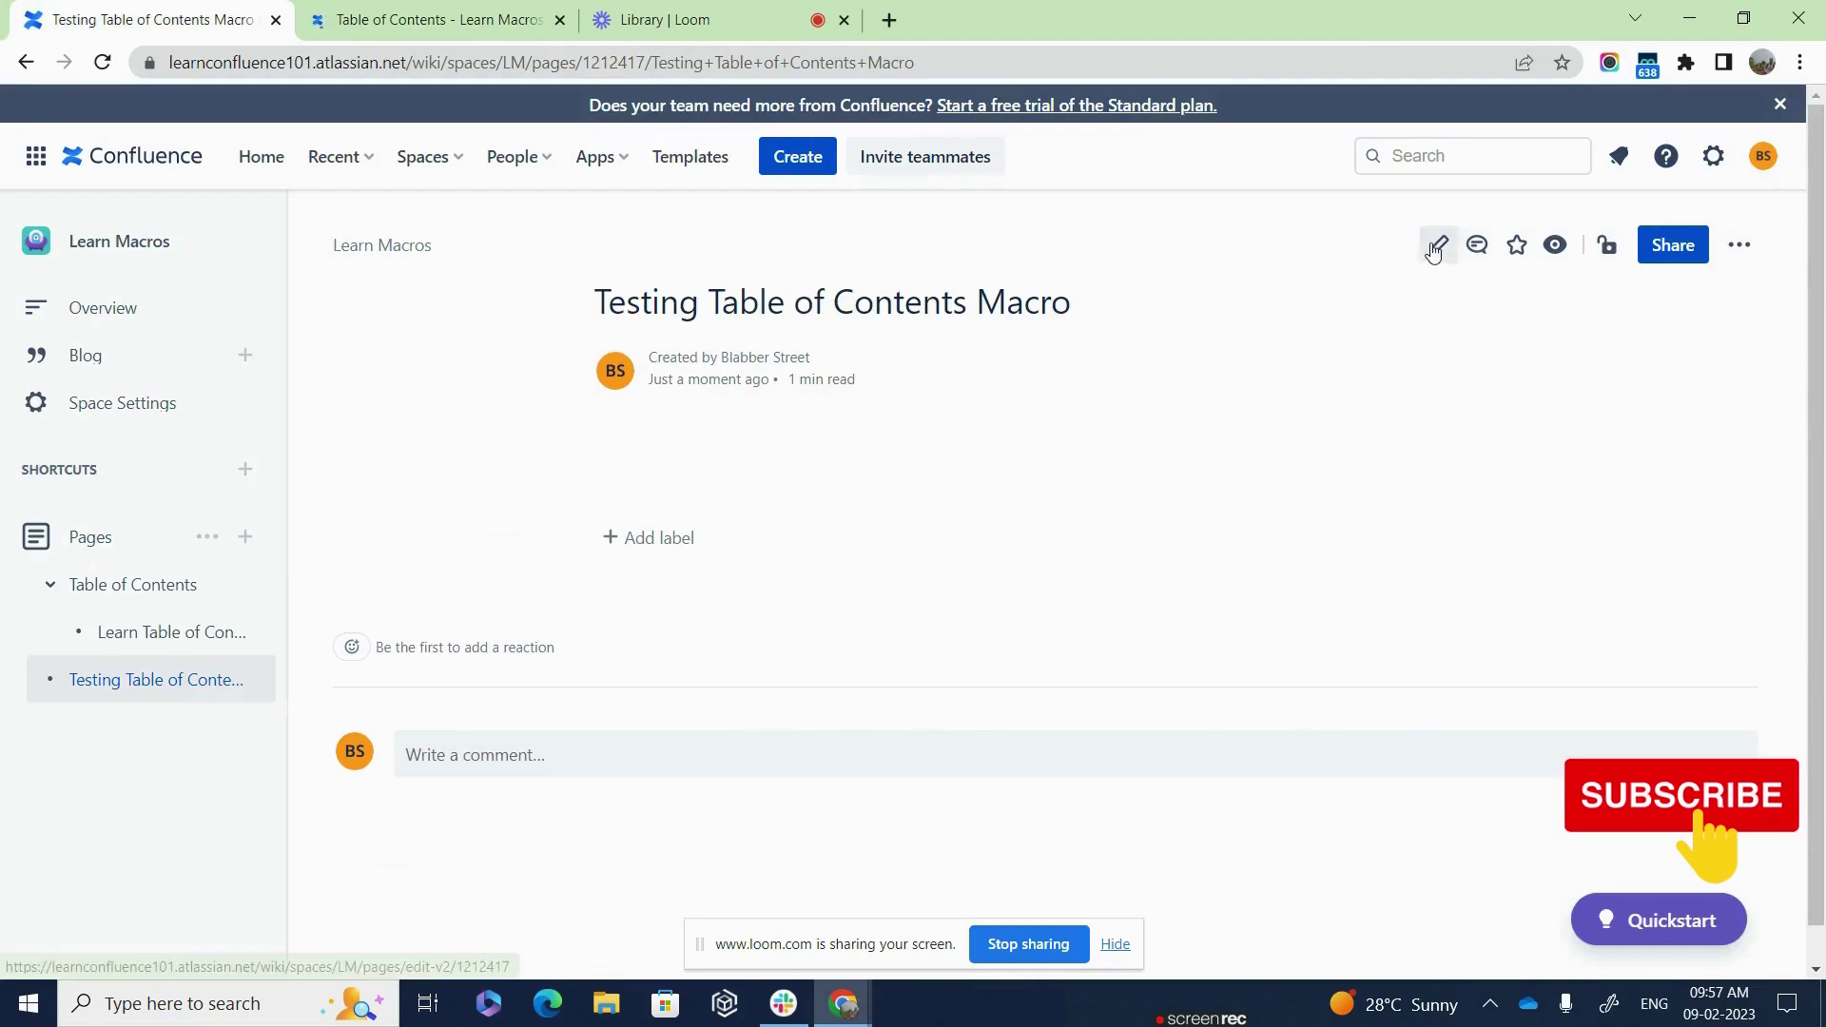
{"action": "left_click", "coordinate": [428, 13]}
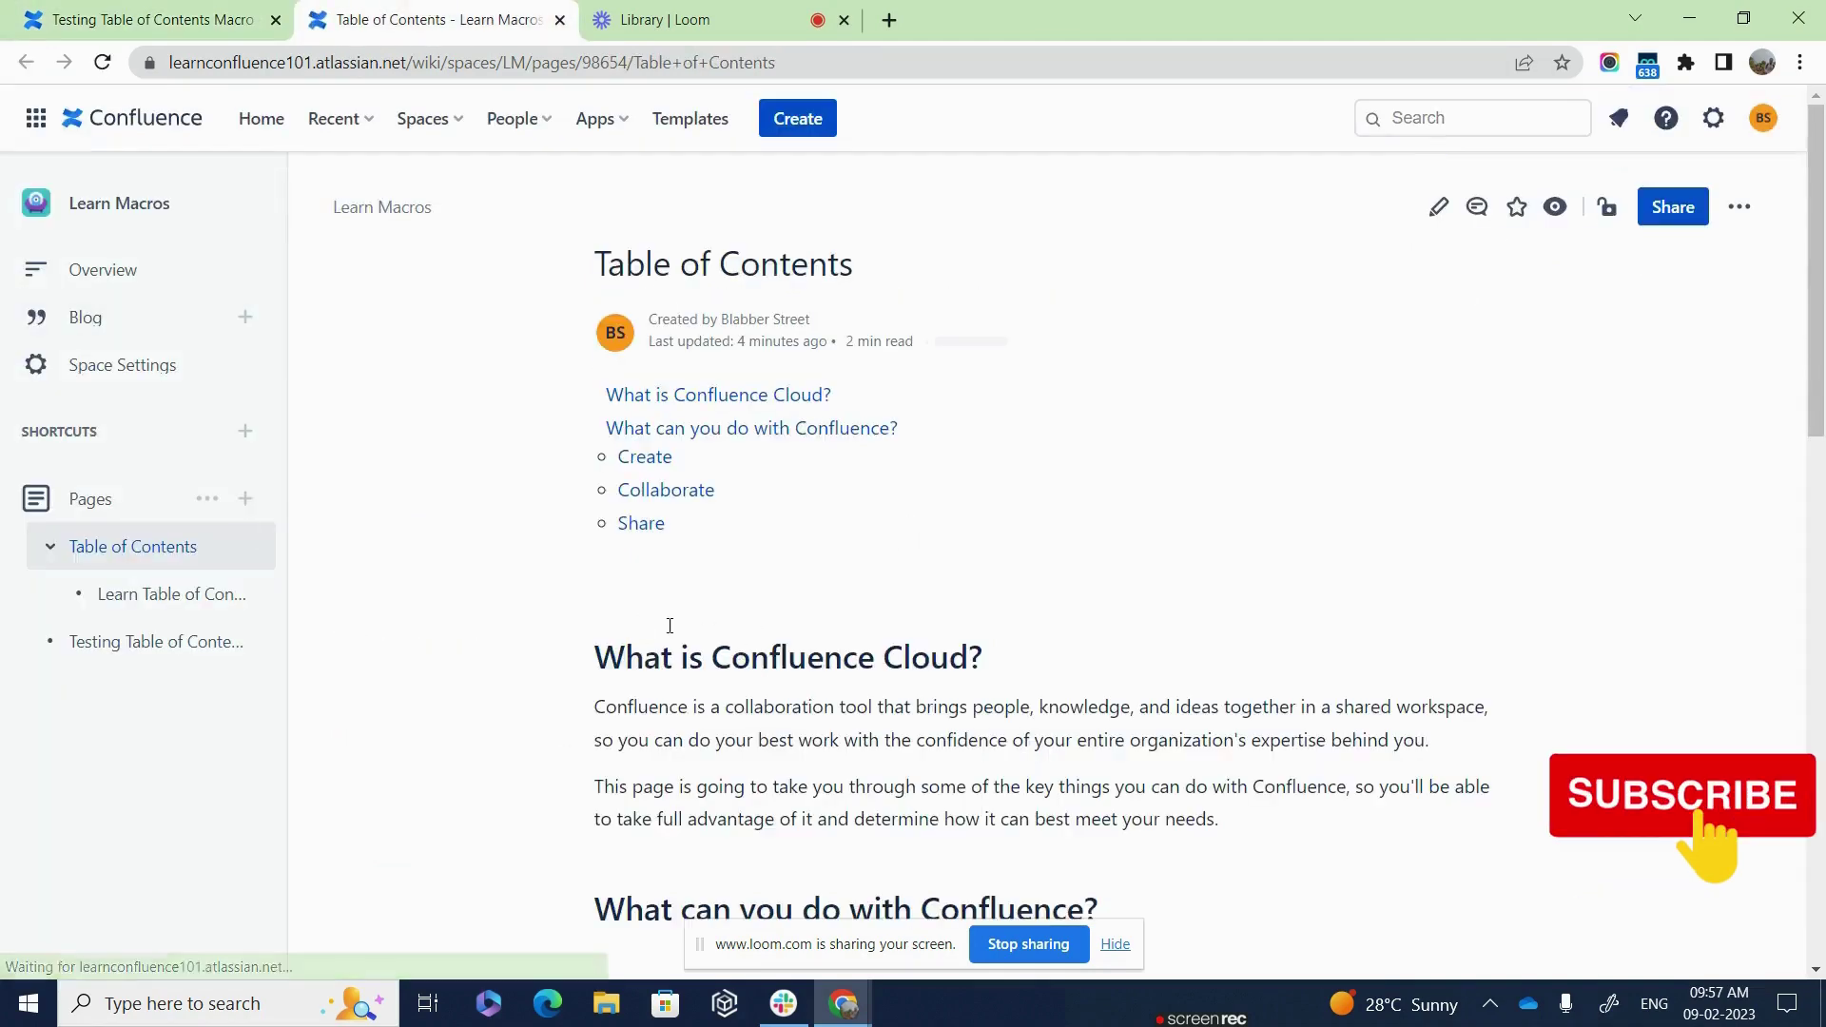
Copy the sections 'What is Confluence Cloud?' through Share and paste them below the TOC macro.
{"action": "left_click_drag", "start_coordinate": [591, 656], "coordinate": [855, 559]}
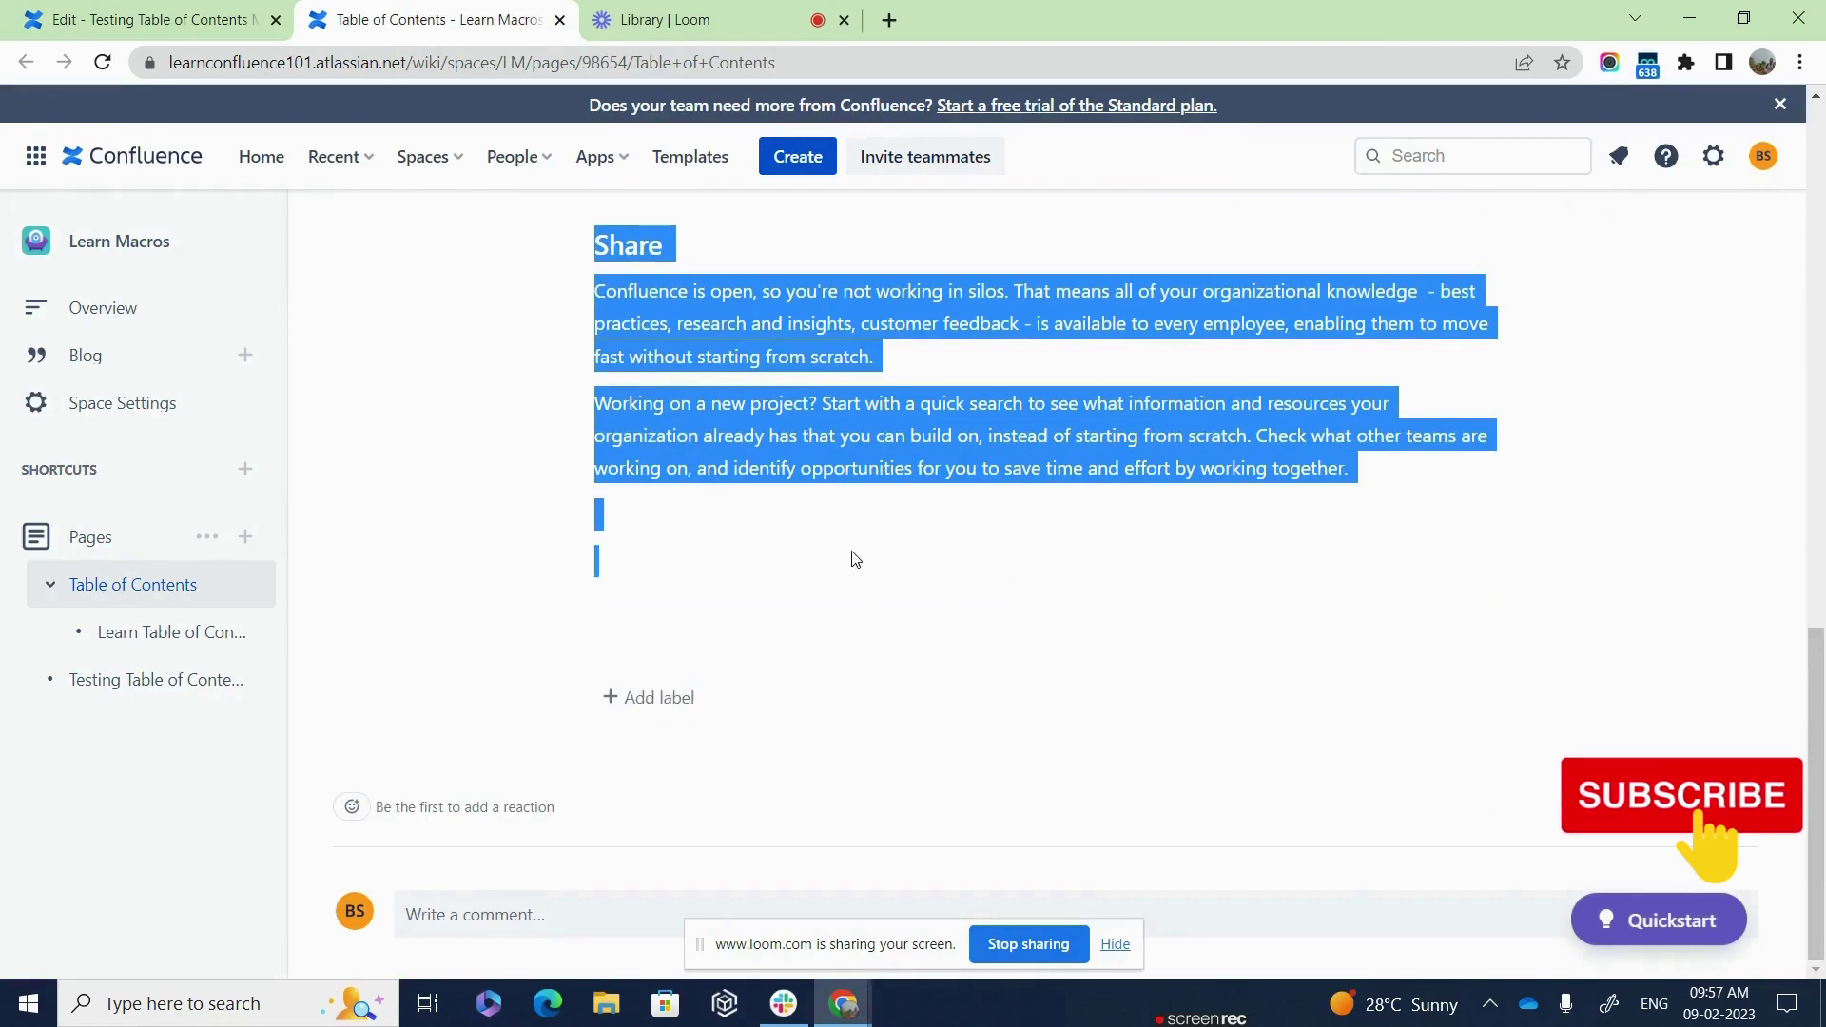
{"action": "key", "text": "ctrl+c"}
{"action": "left_click", "coordinate": [89, 13]}
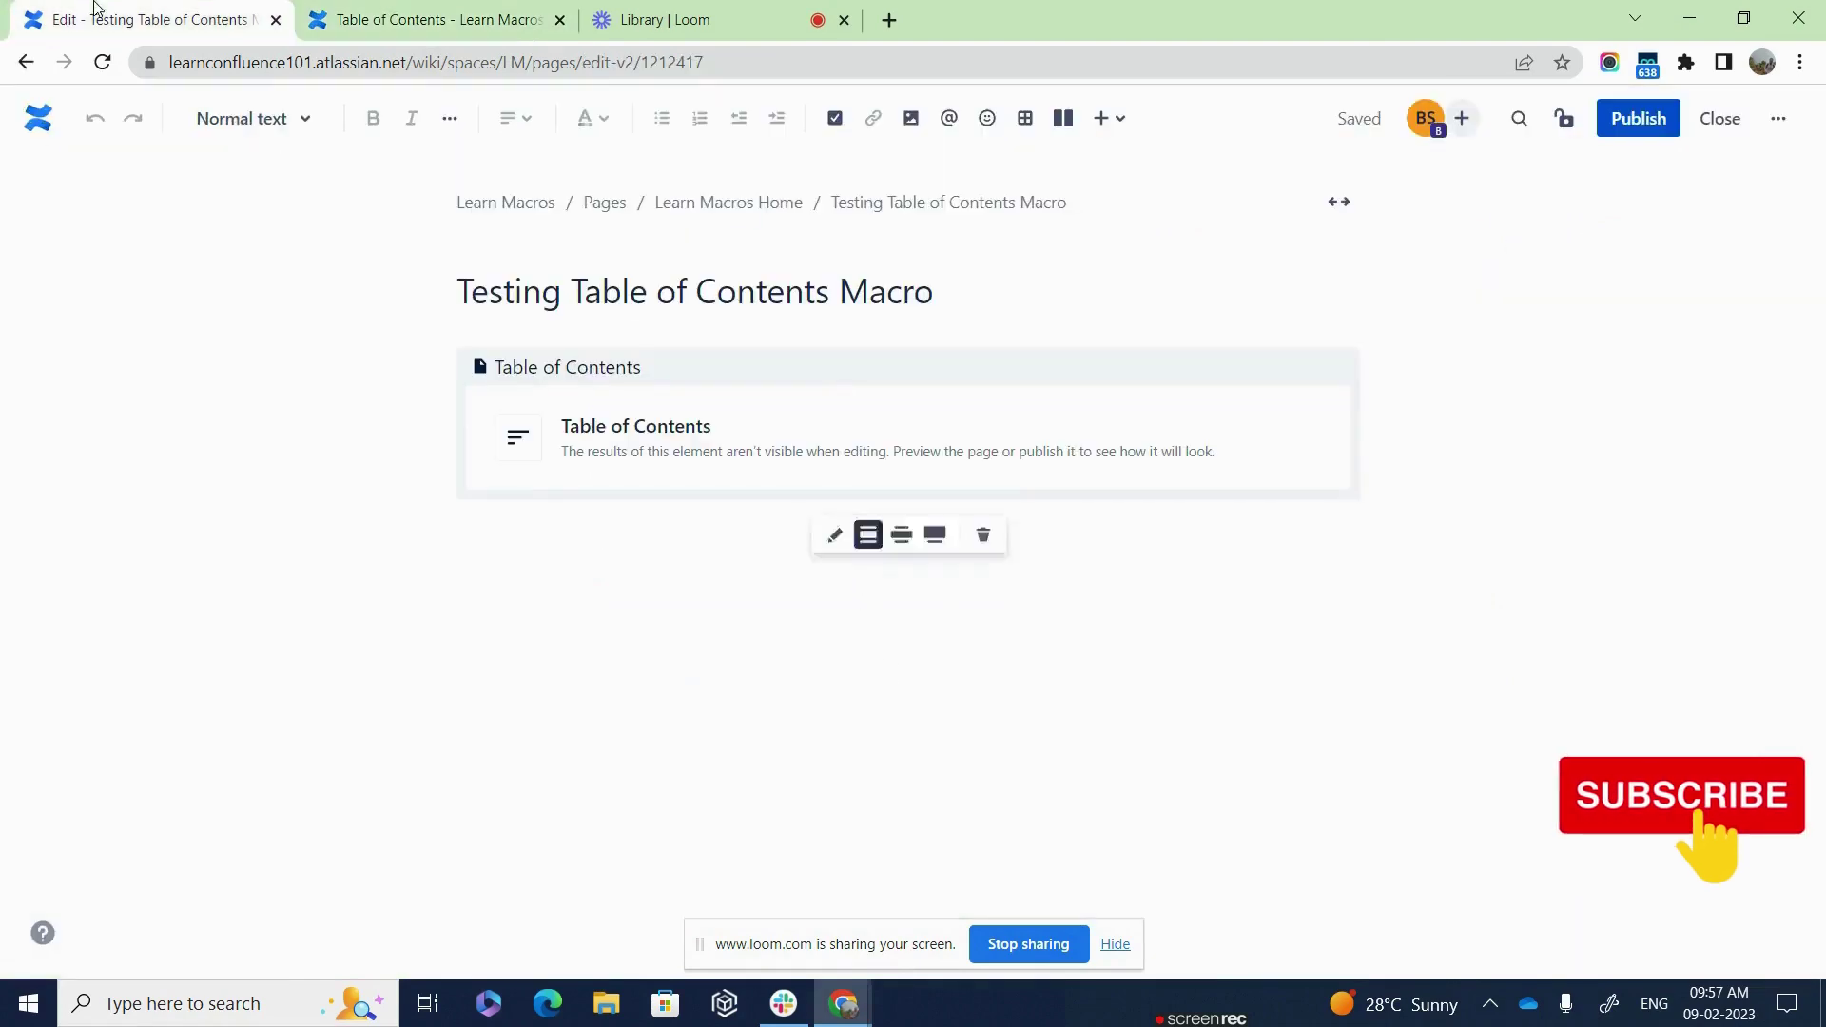
{"action": "left_click", "coordinate": [560, 568]}
{"action": "key", "text": "ctrl+v"}
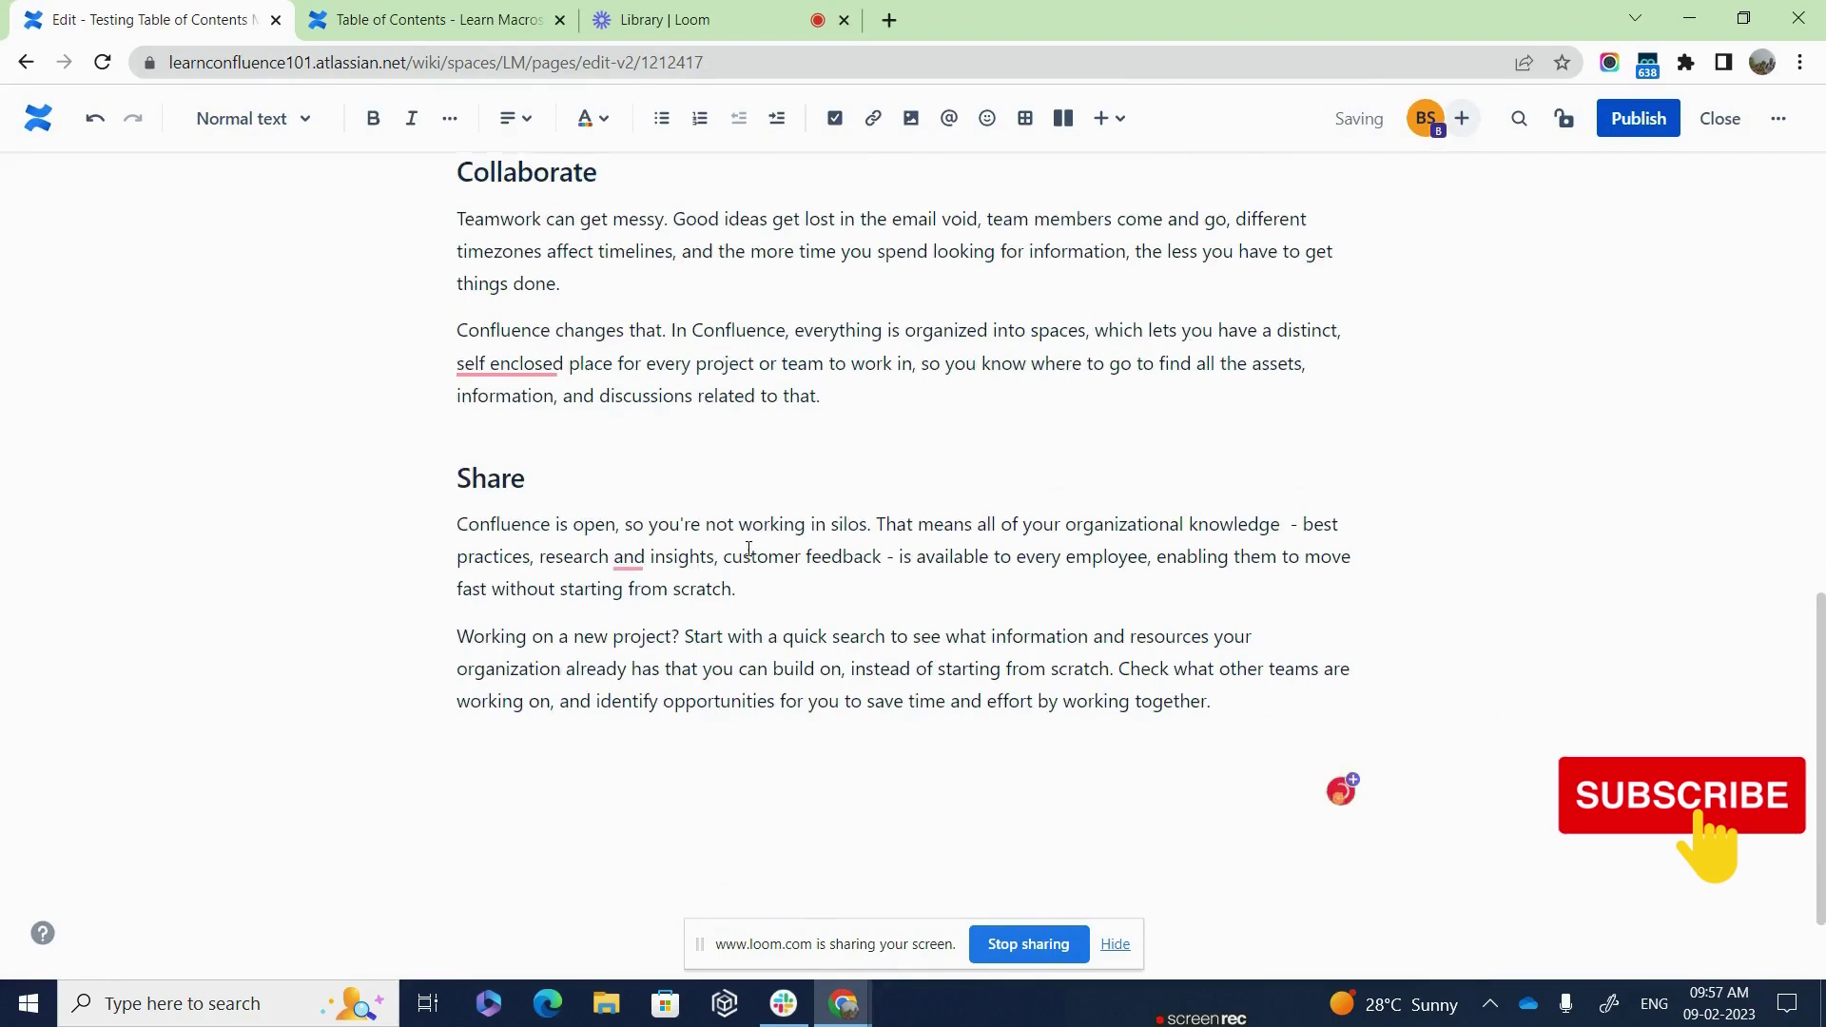
{"action": "scroll", "coordinate": [748, 549], "scroll_direction": "up", "scroll_amount": 8}
{"action": "scroll", "coordinate": [746, 543], "scroll_direction": "up", "scroll_amount": 4}
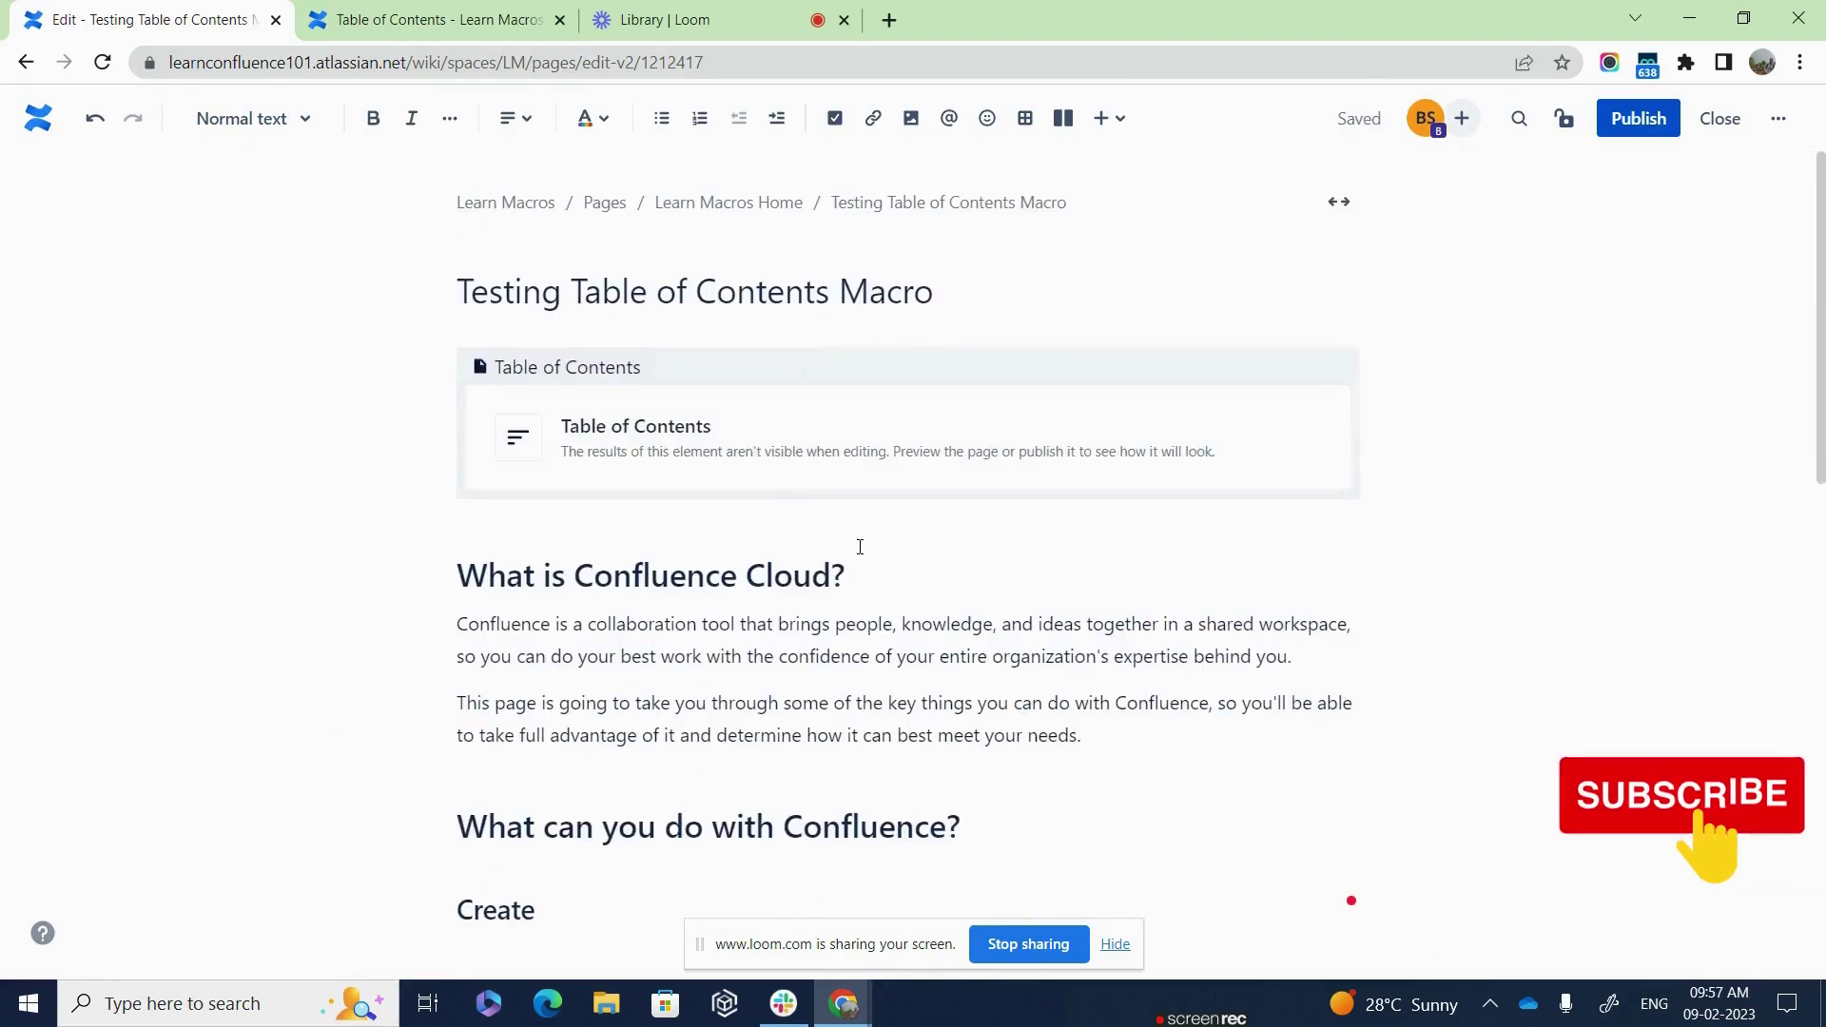
Turn the 'What is Confluence Cloud?', 'What can you do with Confluence?' and Create headings into normal text.
{"action": "left_click_drag", "start_coordinate": [844, 575], "coordinate": [510, 518]}
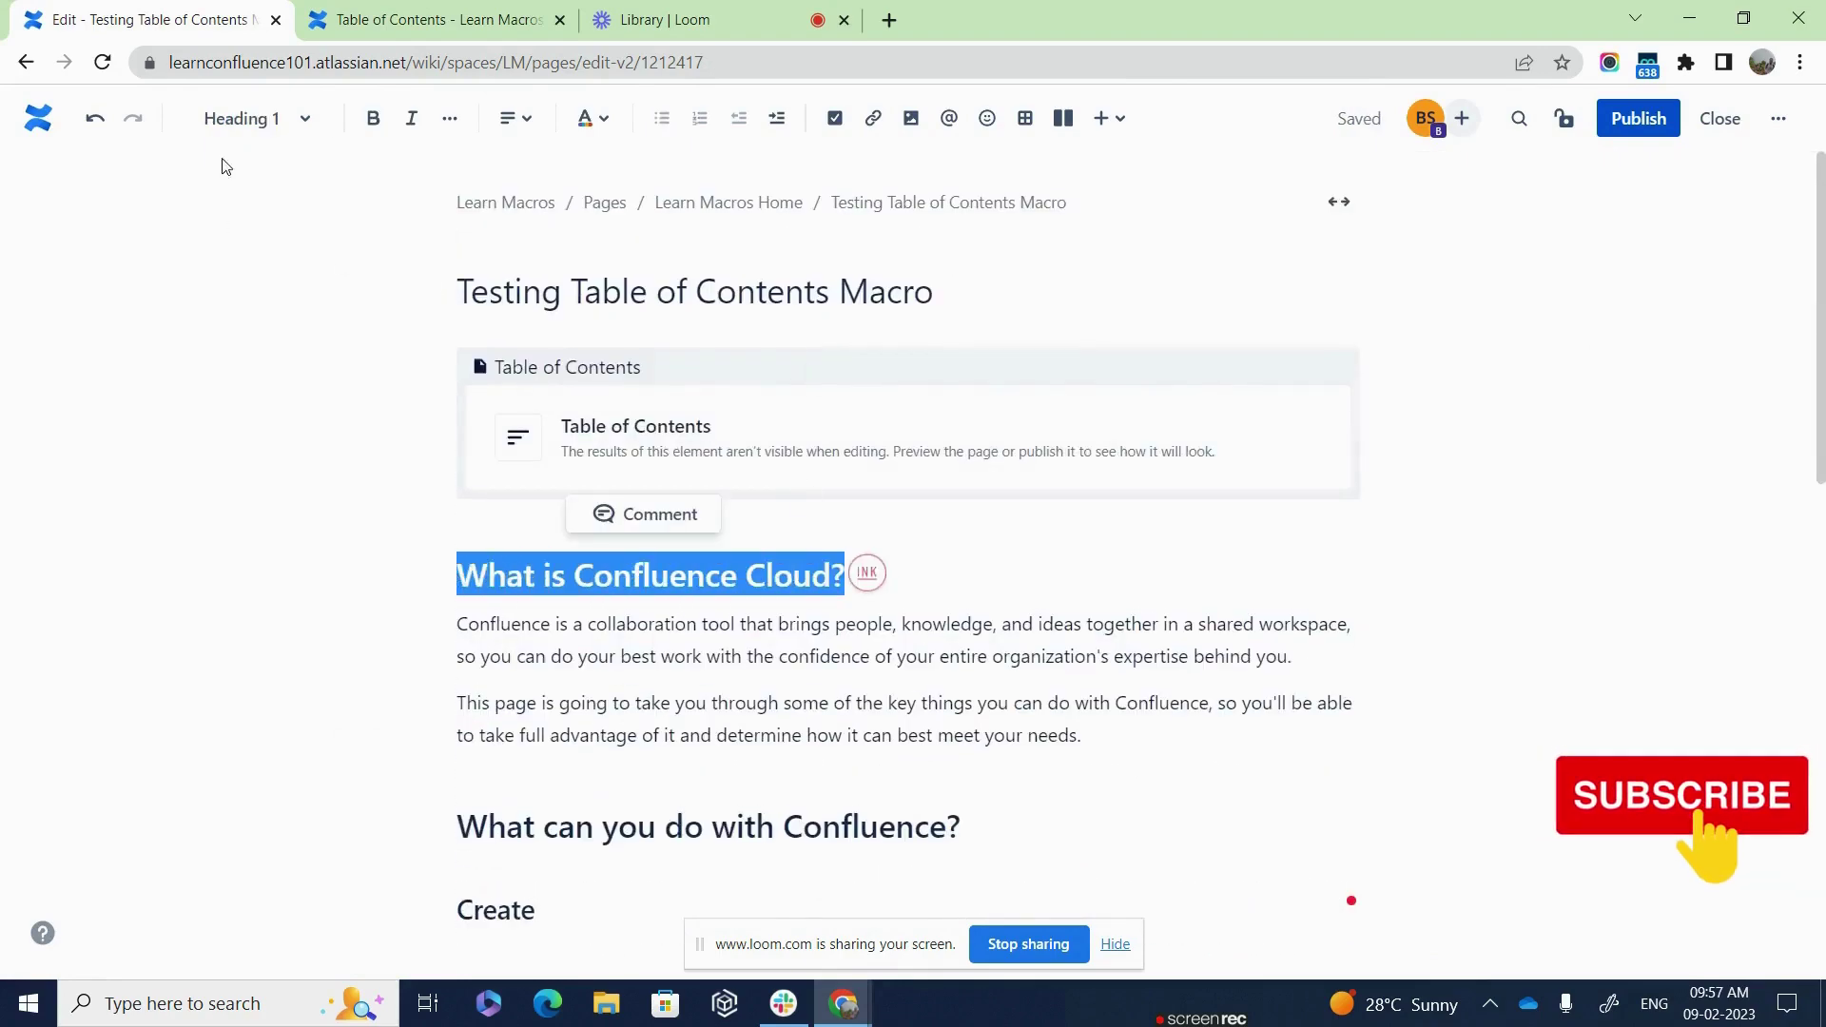
{"action": "left_click", "coordinate": [252, 118]}
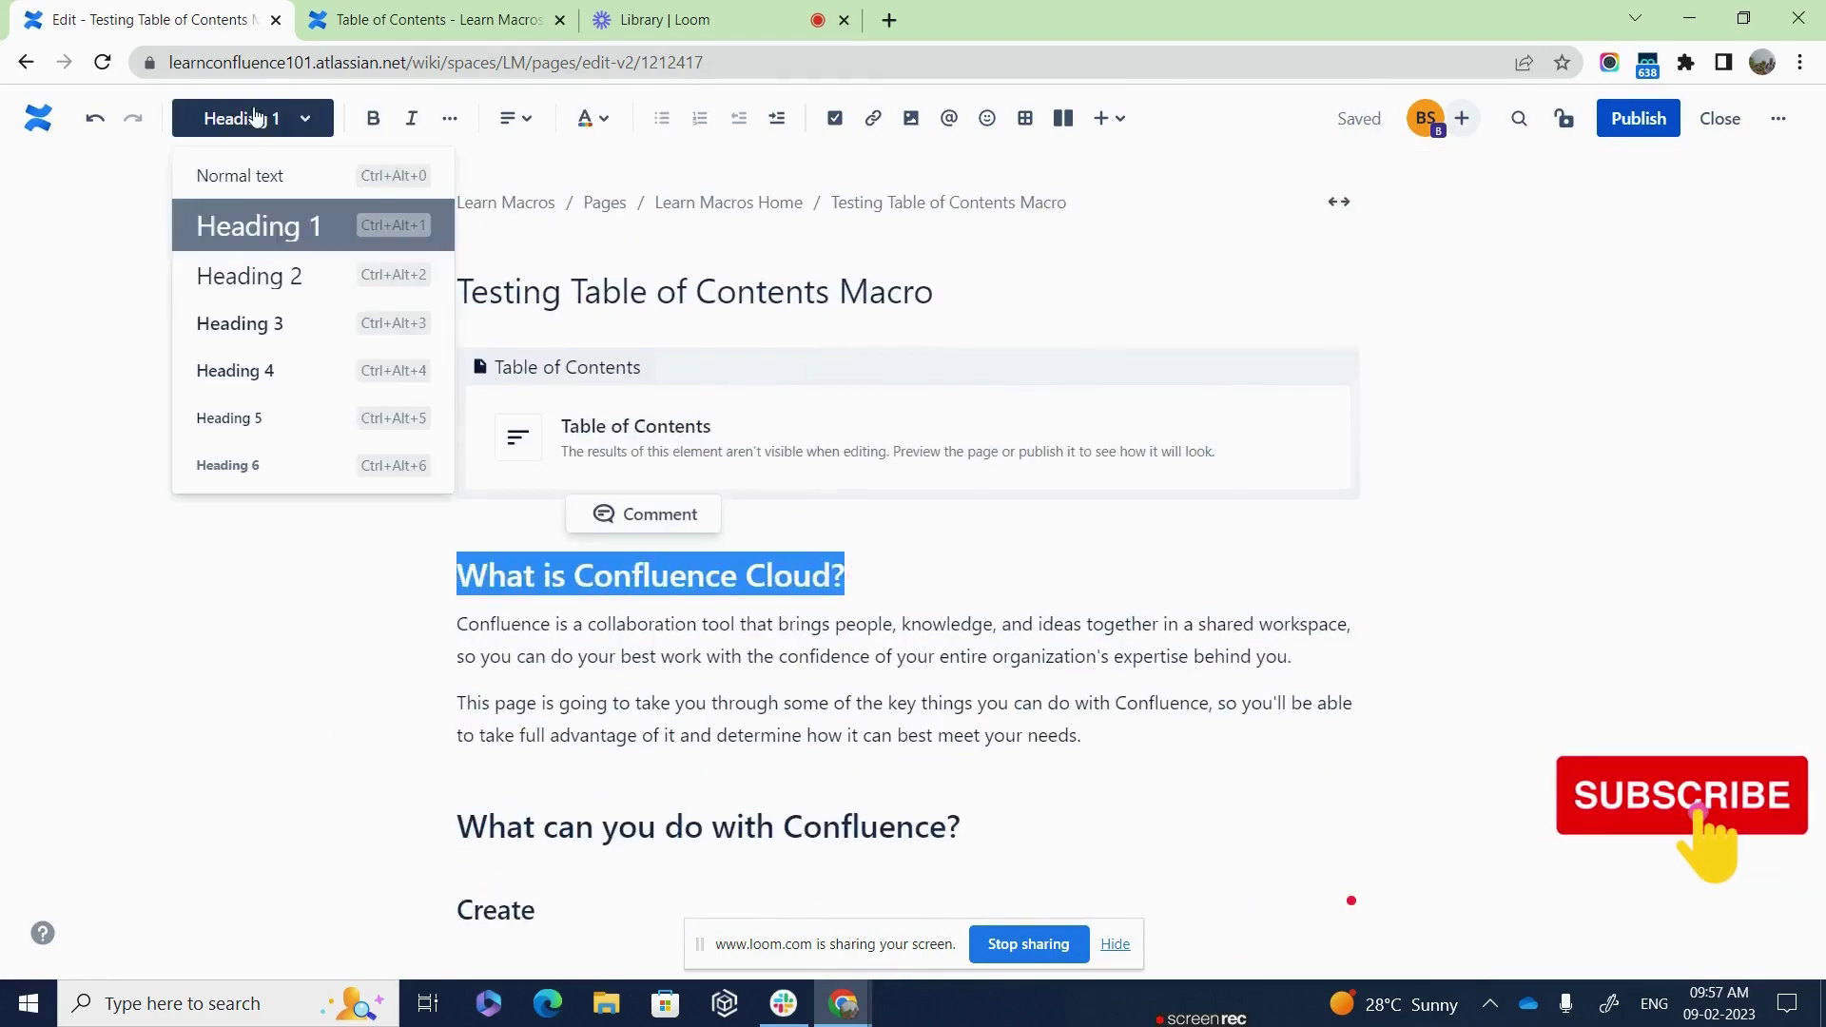
{"action": "left_click", "coordinate": [249, 177]}
{"action": "left_click_drag", "start_coordinate": [958, 778], "coordinate": [454, 778]}
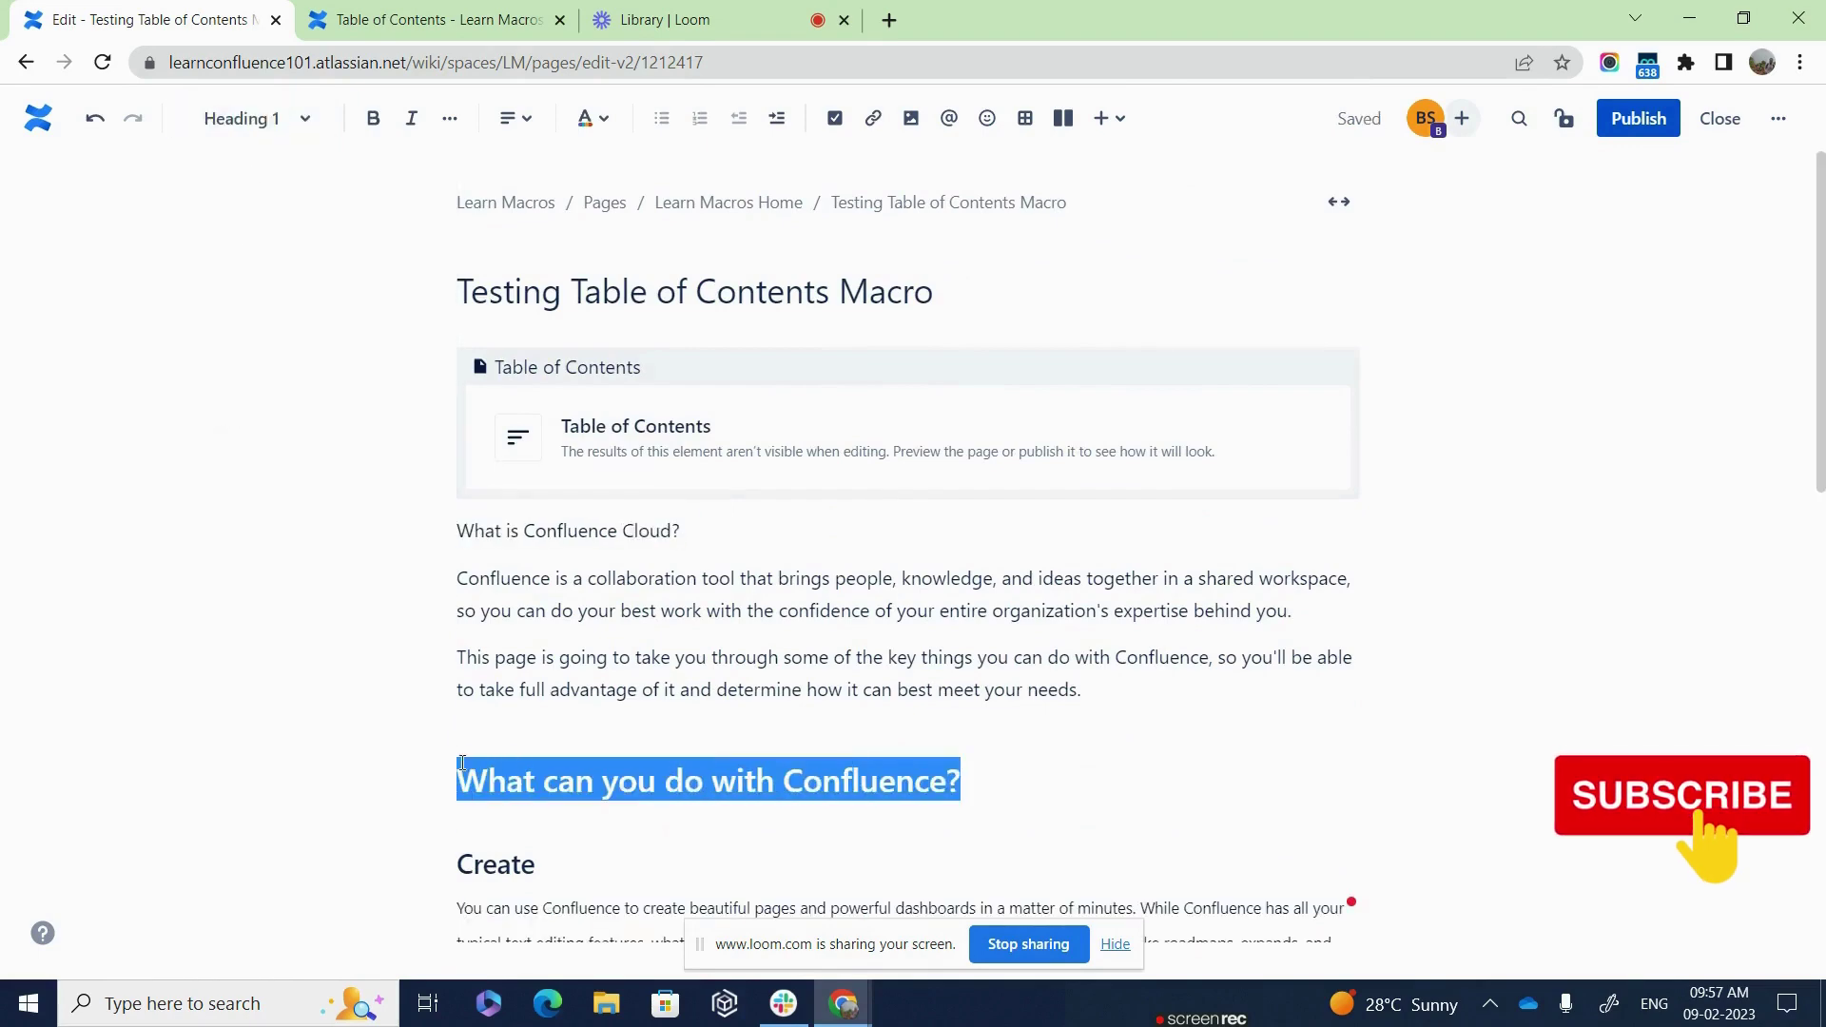
{"action": "left_click", "coordinate": [252, 118]}
{"action": "left_click", "coordinate": [263, 185]}
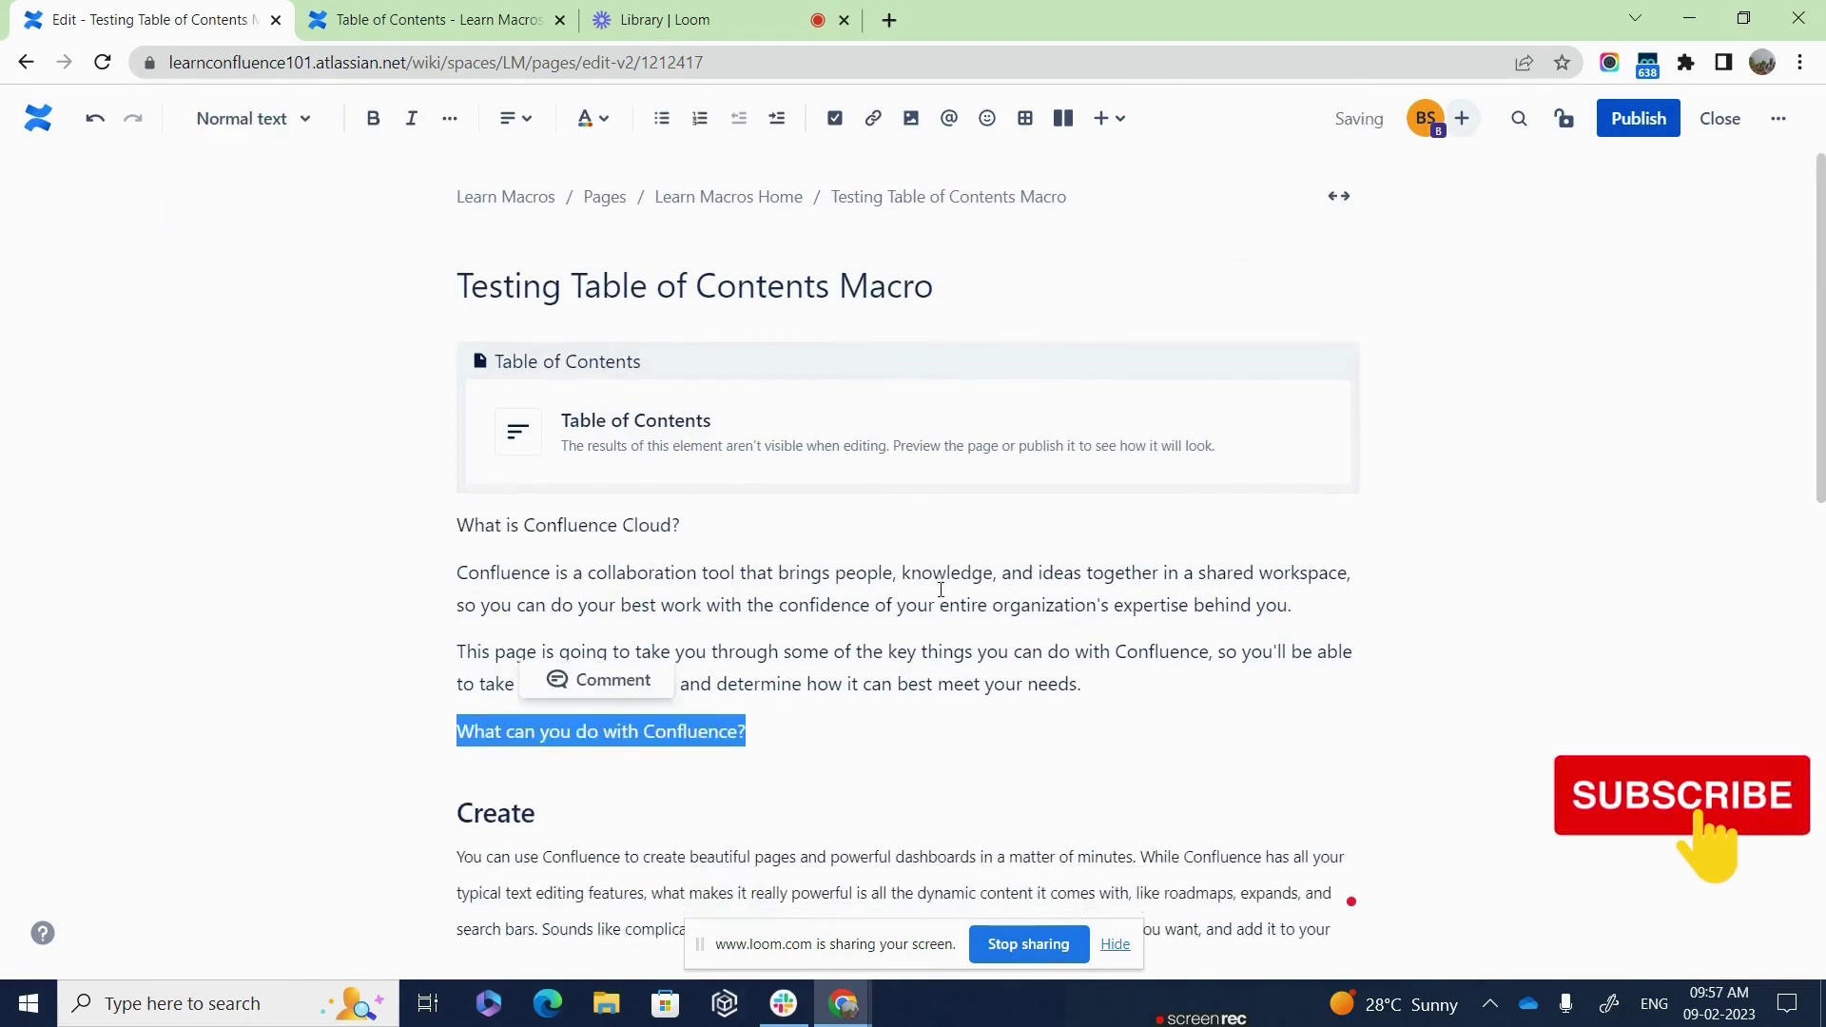
{"action": "scroll", "coordinate": [644, 623], "scroll_direction": "down", "scroll_amount": 3}
{"action": "left_click", "coordinate": [544, 582]}
{"action": "double_click", "coordinate": [544, 582]}
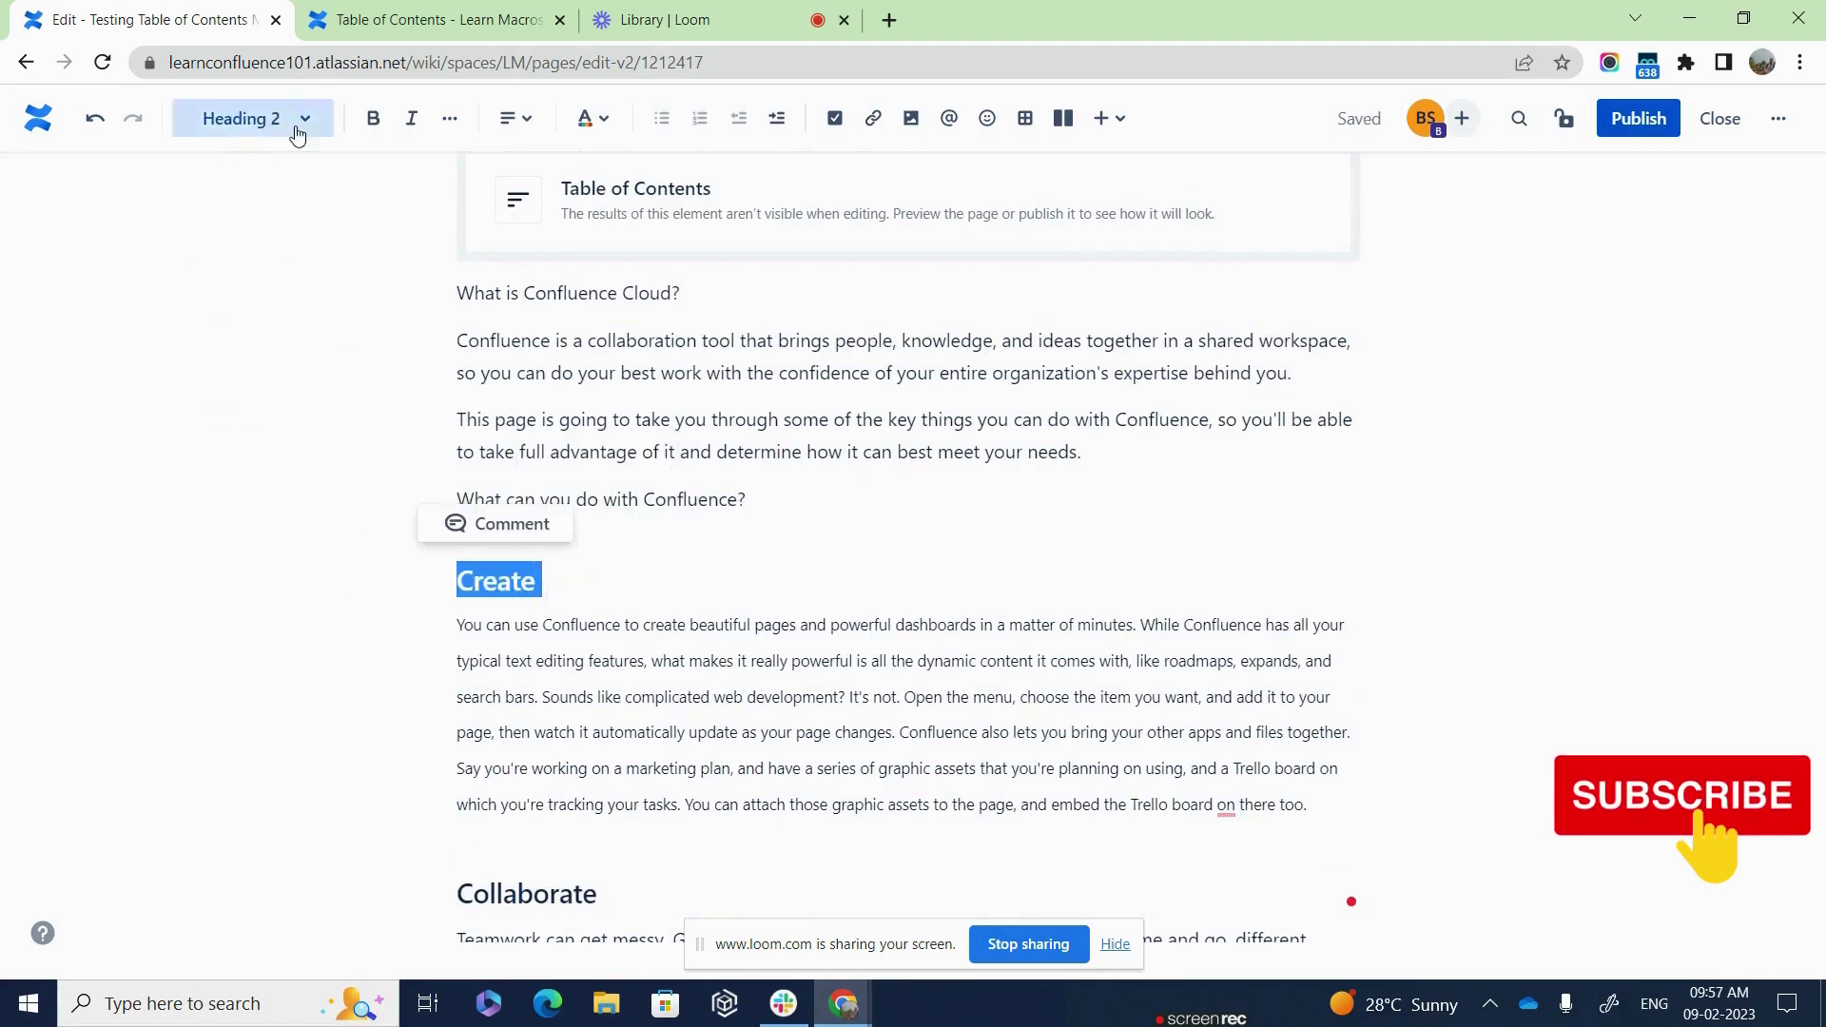
{"action": "left_click", "coordinate": [249, 118]}
{"action": "left_click", "coordinate": [265, 173]}
Turn the Collaborate and Share headings into normal text.
{"action": "left_click_drag", "start_coordinate": [618, 847], "coordinate": [404, 858]}
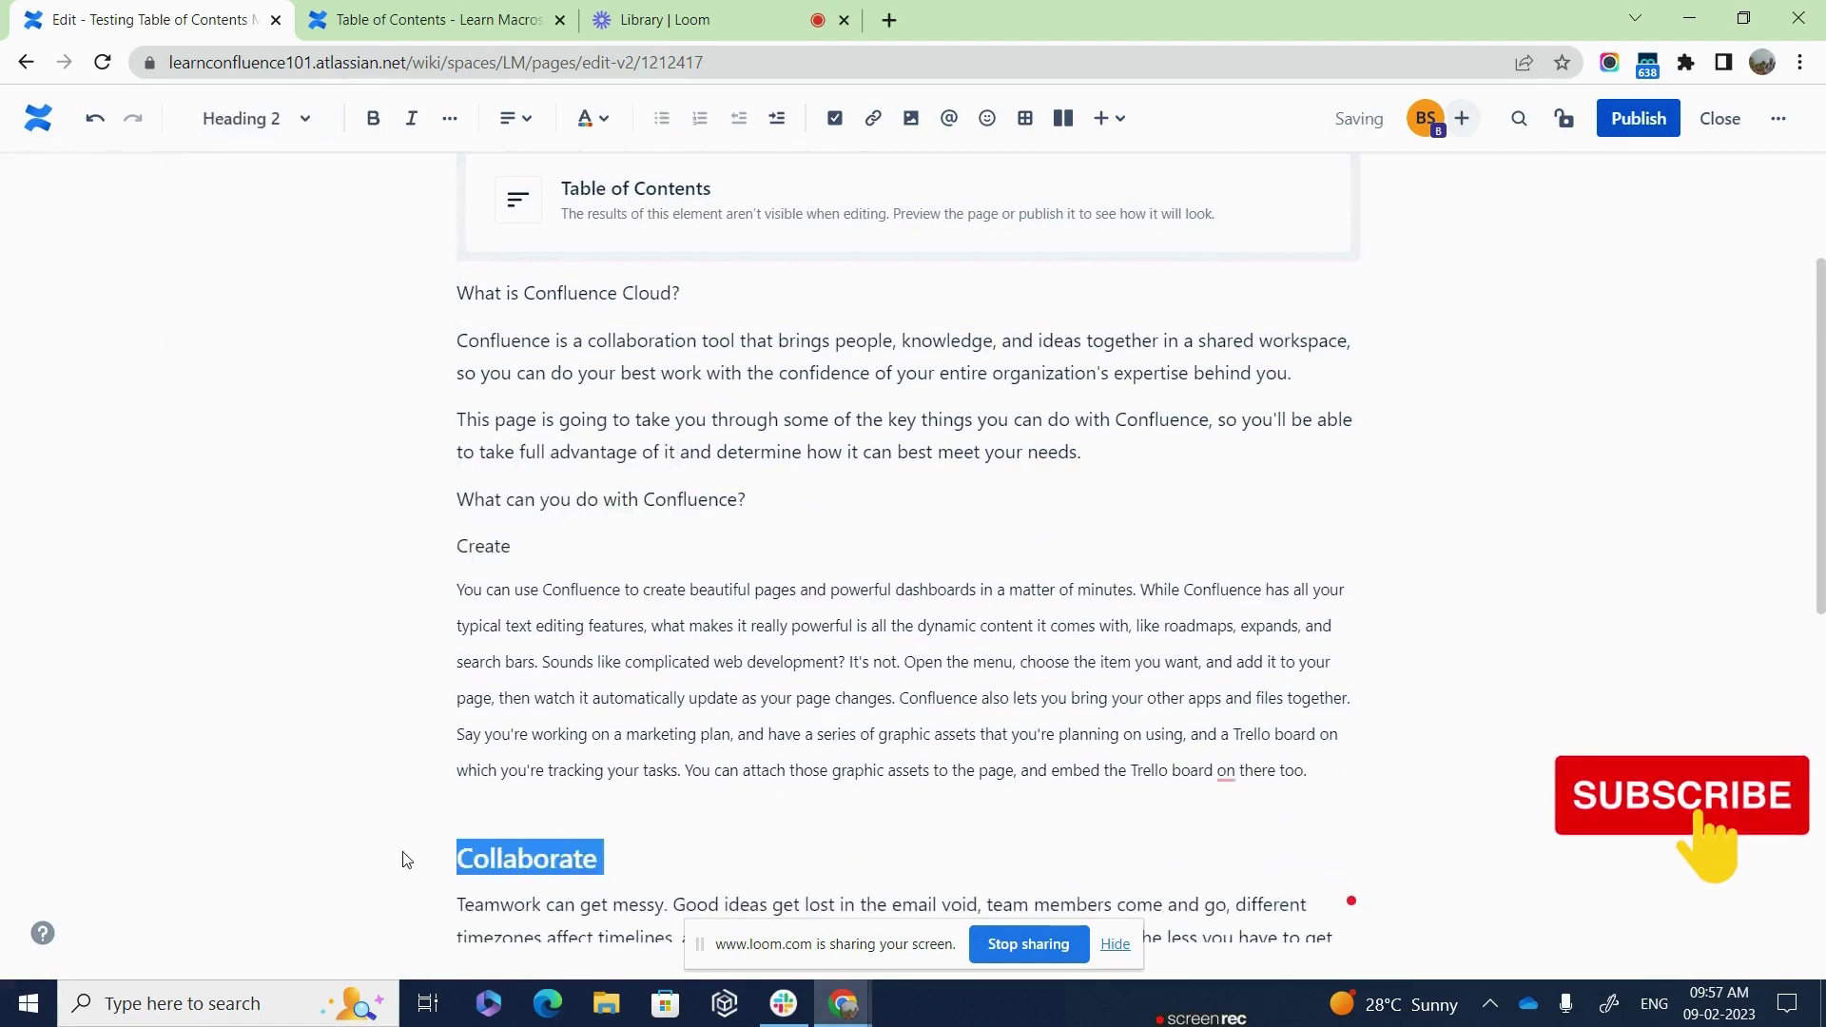
{"action": "left_click", "coordinate": [264, 118]}
{"action": "left_click", "coordinate": [265, 175]}
{"action": "scroll", "coordinate": [507, 457], "scroll_direction": "down", "scroll_amount": 4}
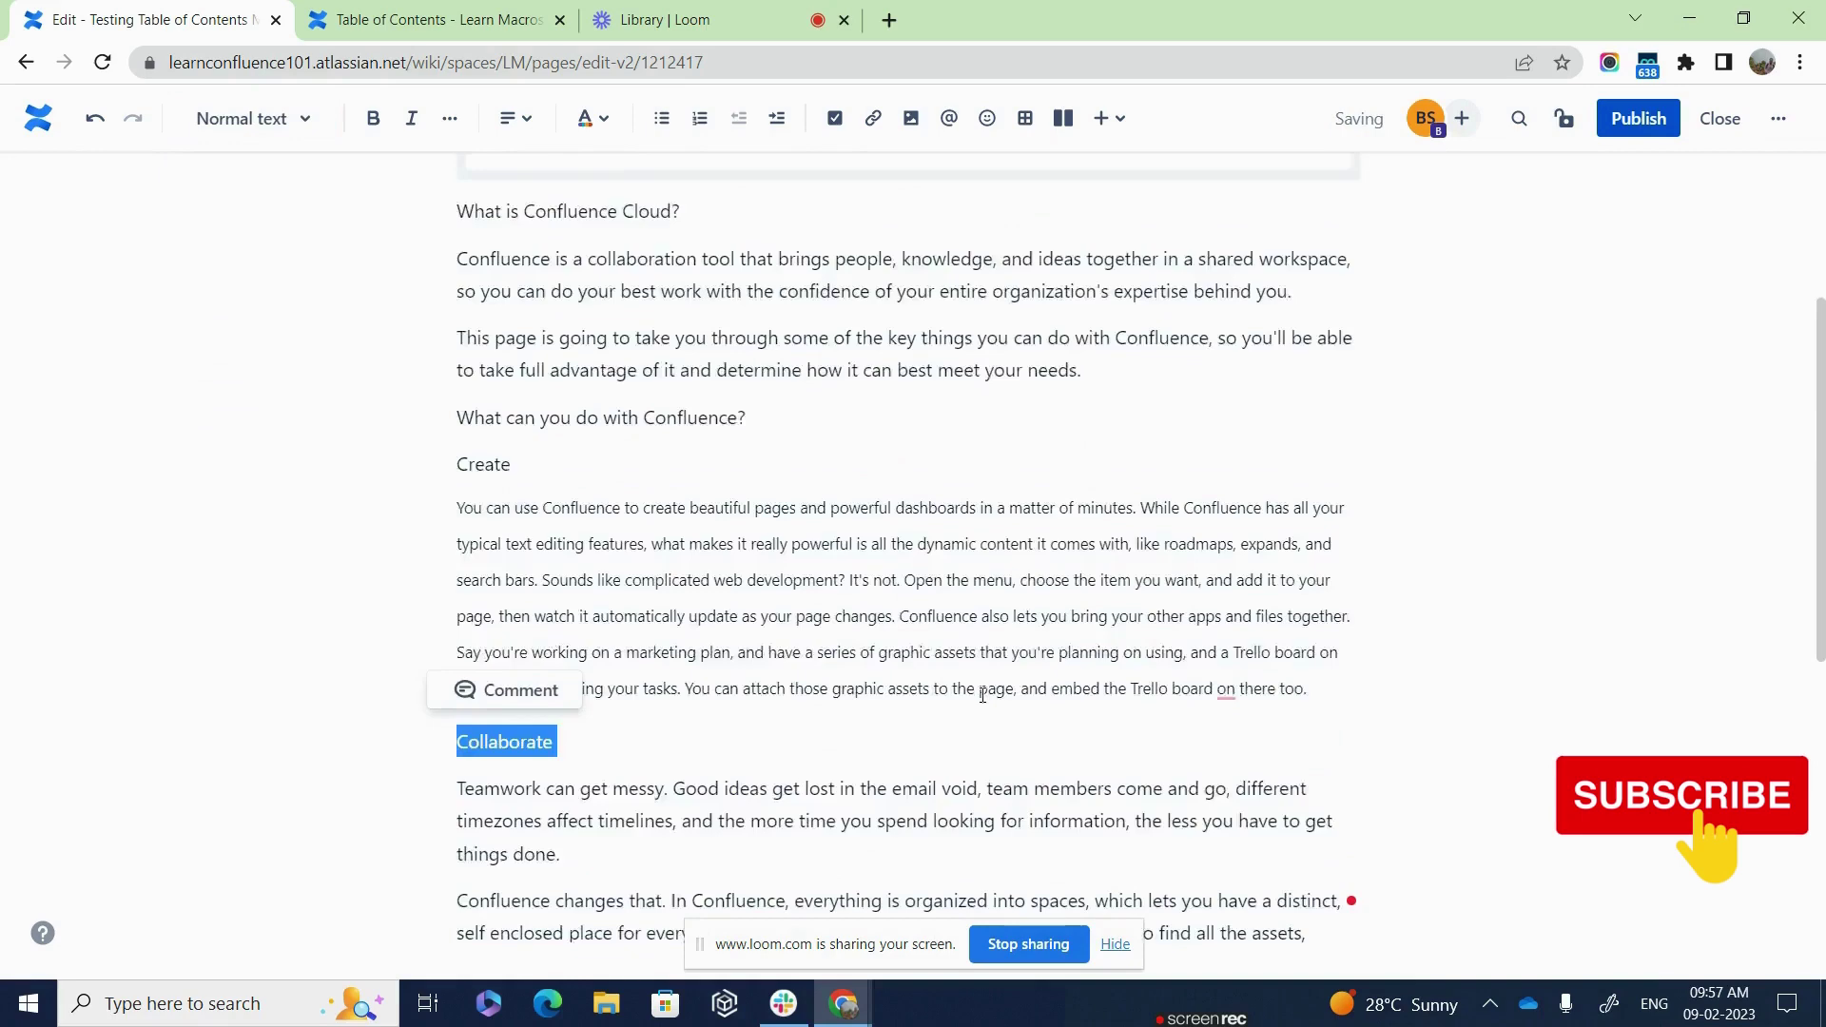
{"action": "left_click_drag", "start_coordinate": [529, 772], "coordinate": [447, 775]}
{"action": "left_click", "coordinate": [249, 118]}
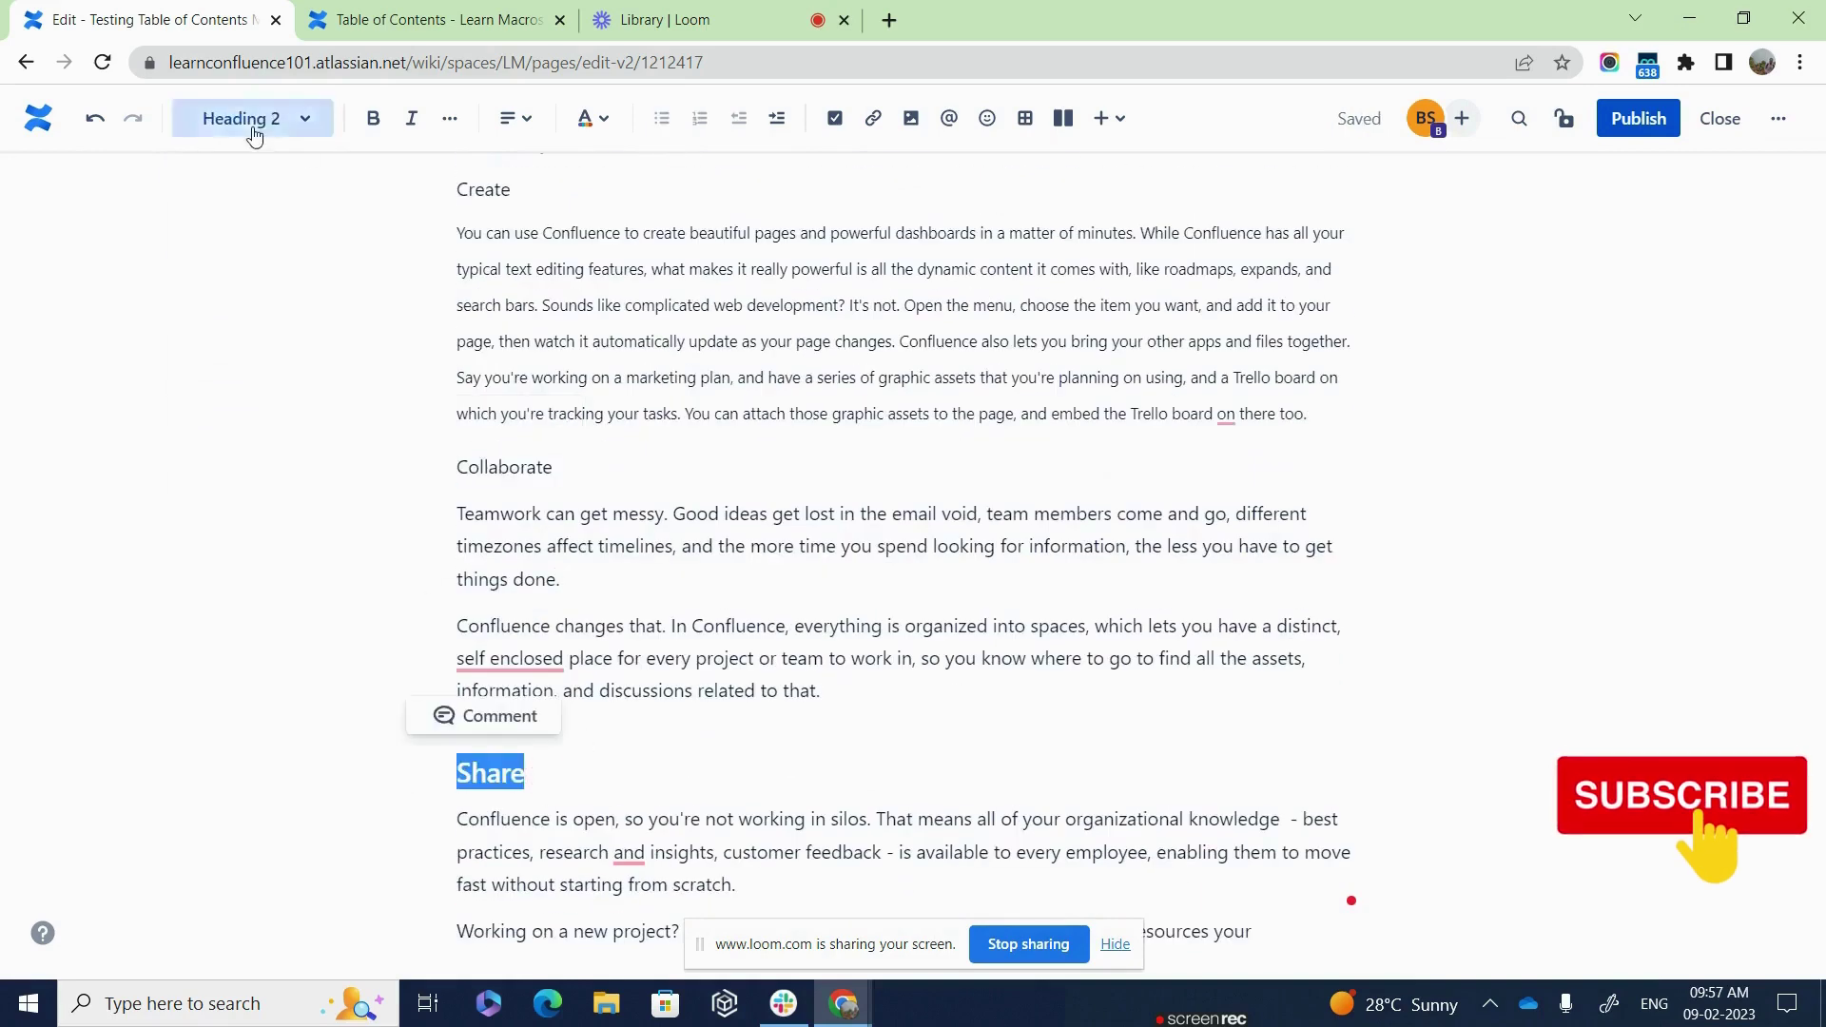
{"action": "left_click", "coordinate": [266, 173]}
{"action": "scroll", "coordinate": [977, 651], "scroll_direction": "down", "scroll_amount": 4}
{"action": "scroll", "coordinate": [977, 650], "scroll_direction": "up", "scroll_amount": 9}
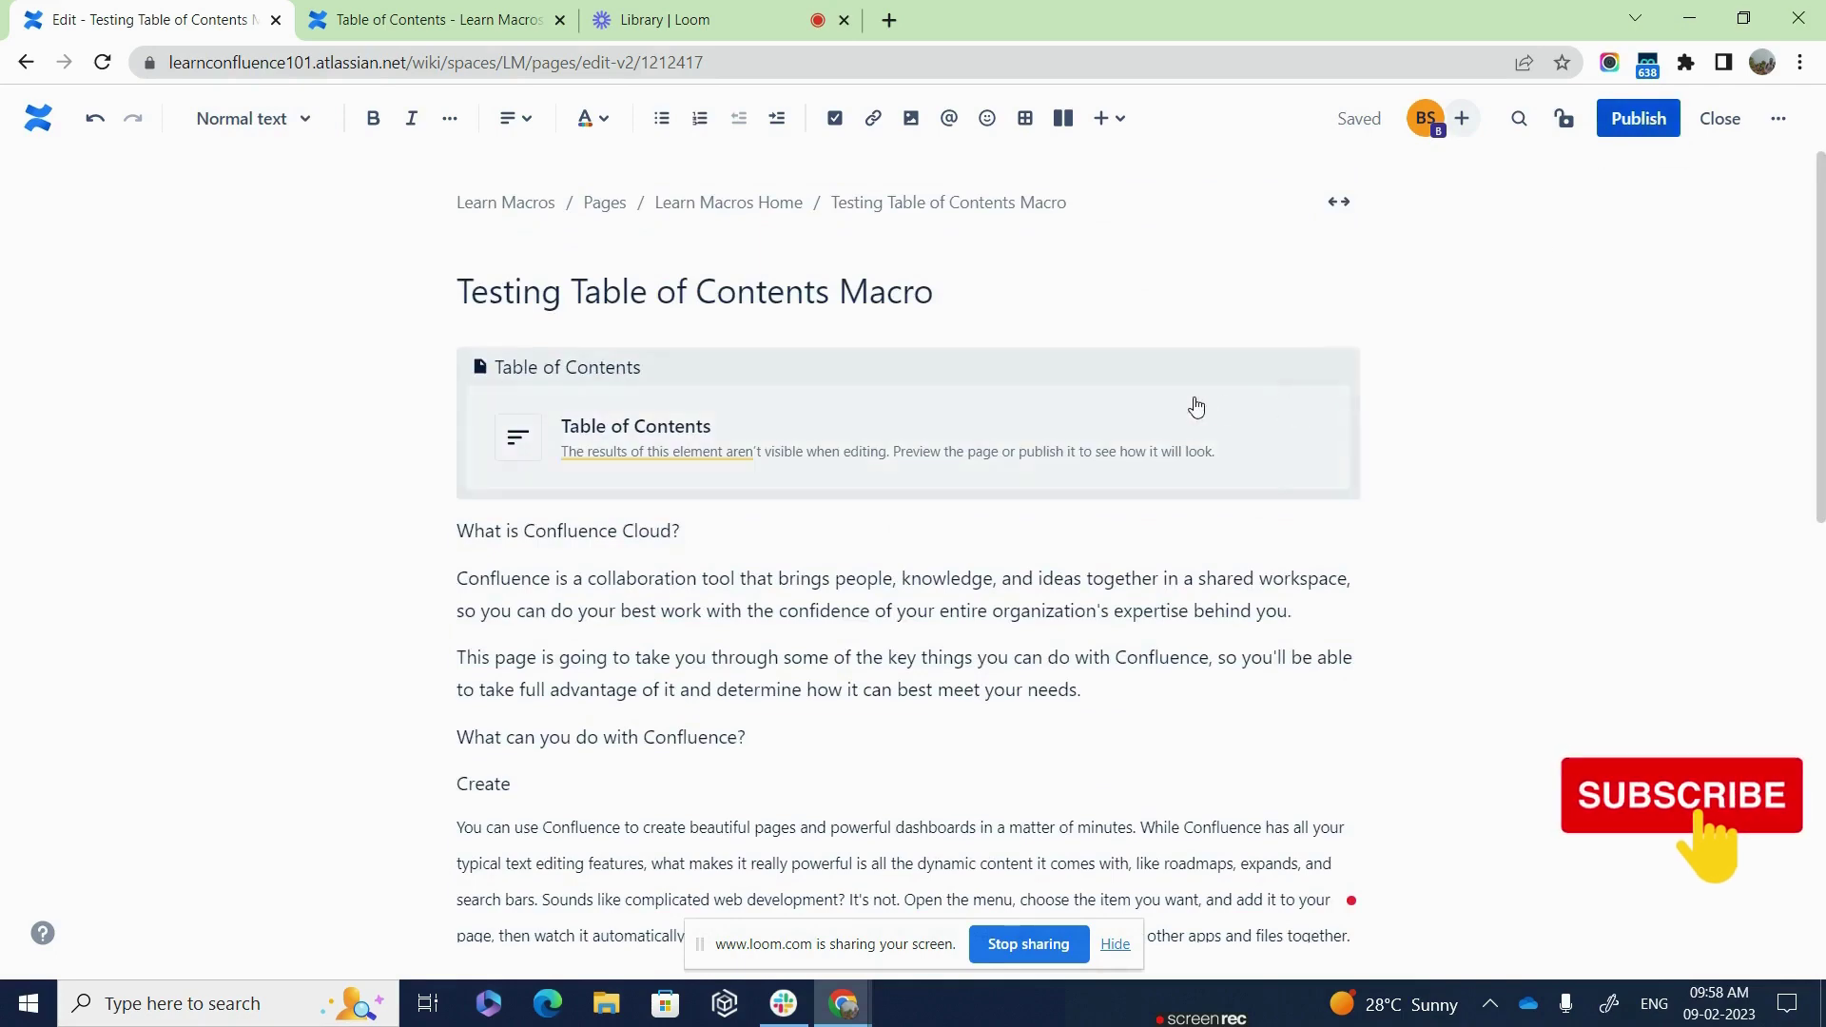
{"action": "scroll", "coordinate": [681, 648], "scroll_direction": "down", "scroll_amount": 5}
{"action": "scroll", "coordinate": [881, 602], "scroll_direction": "up", "scroll_amount": 5}
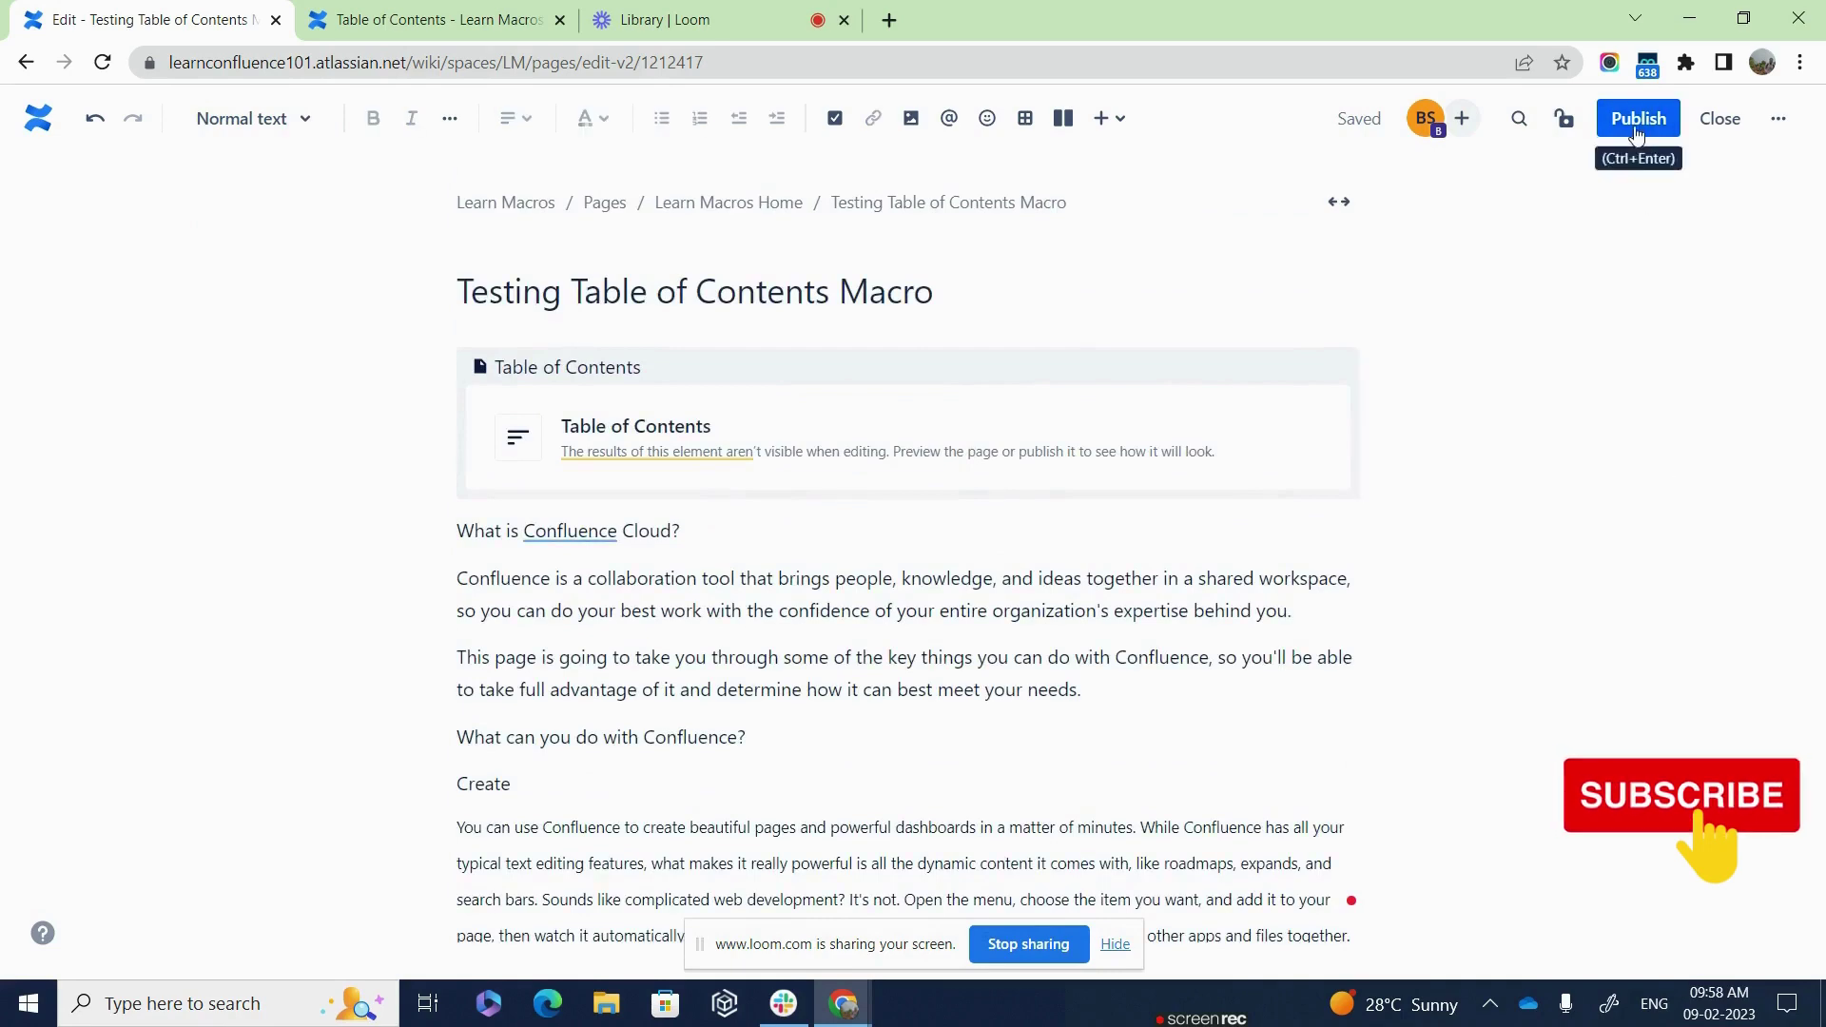
Publish the page and scroll through it to check the plain-text section titles.
{"action": "left_click", "coordinate": [1636, 122]}
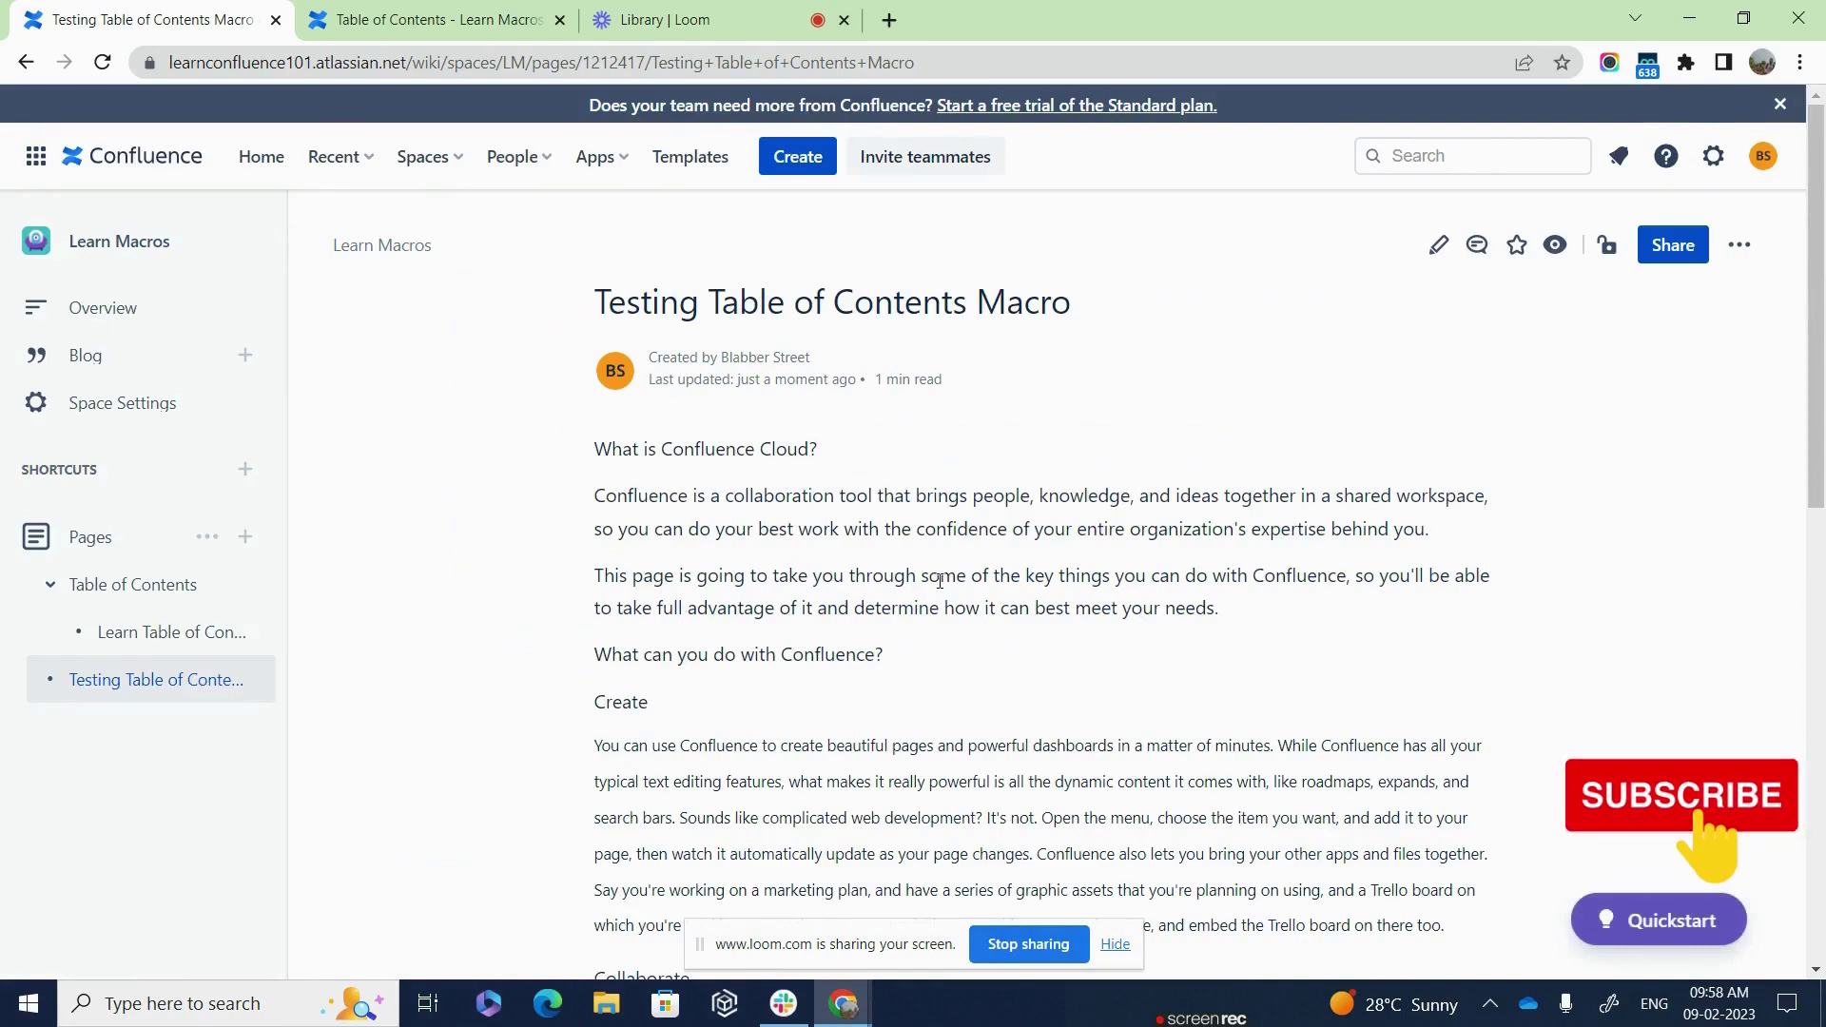
{"action": "scroll", "coordinate": [940, 581], "scroll_direction": "down", "scroll_amount": 7}
{"action": "scroll", "coordinate": [927, 518], "scroll_direction": "up", "scroll_amount": 4}
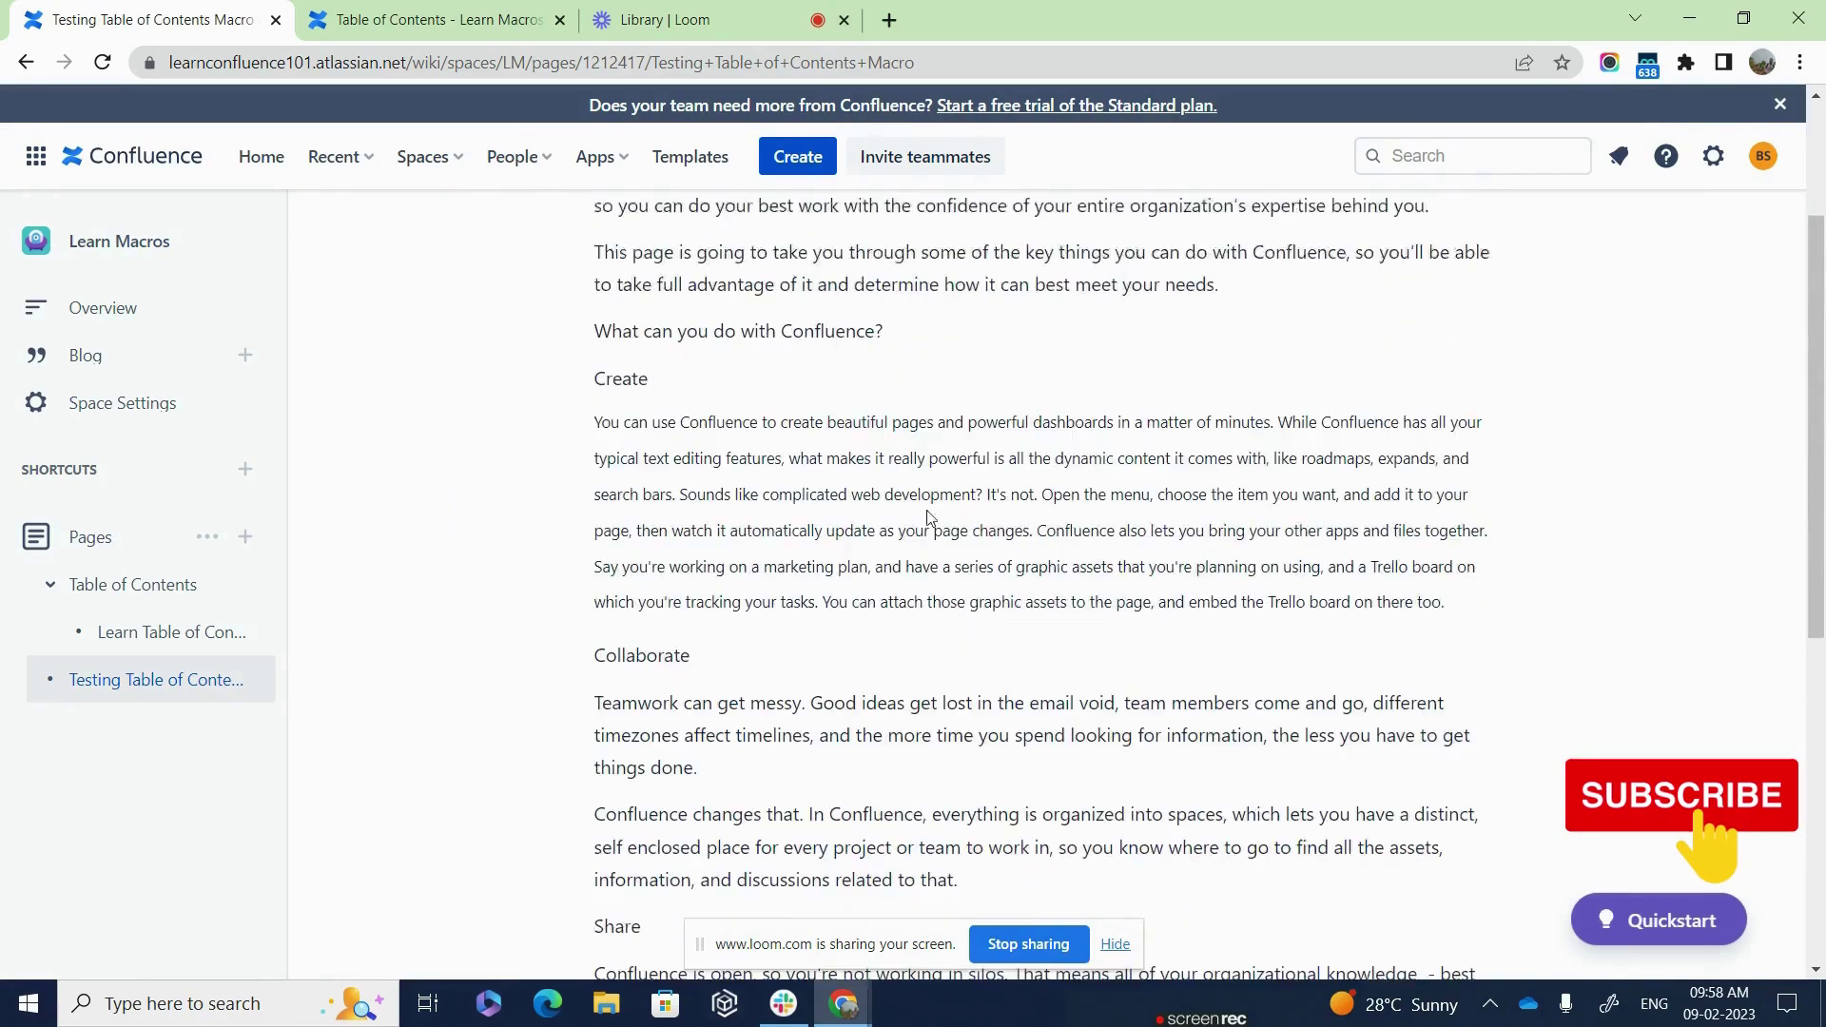
{"action": "scroll", "coordinate": [930, 518], "scroll_direction": "up", "scroll_amount": 4}
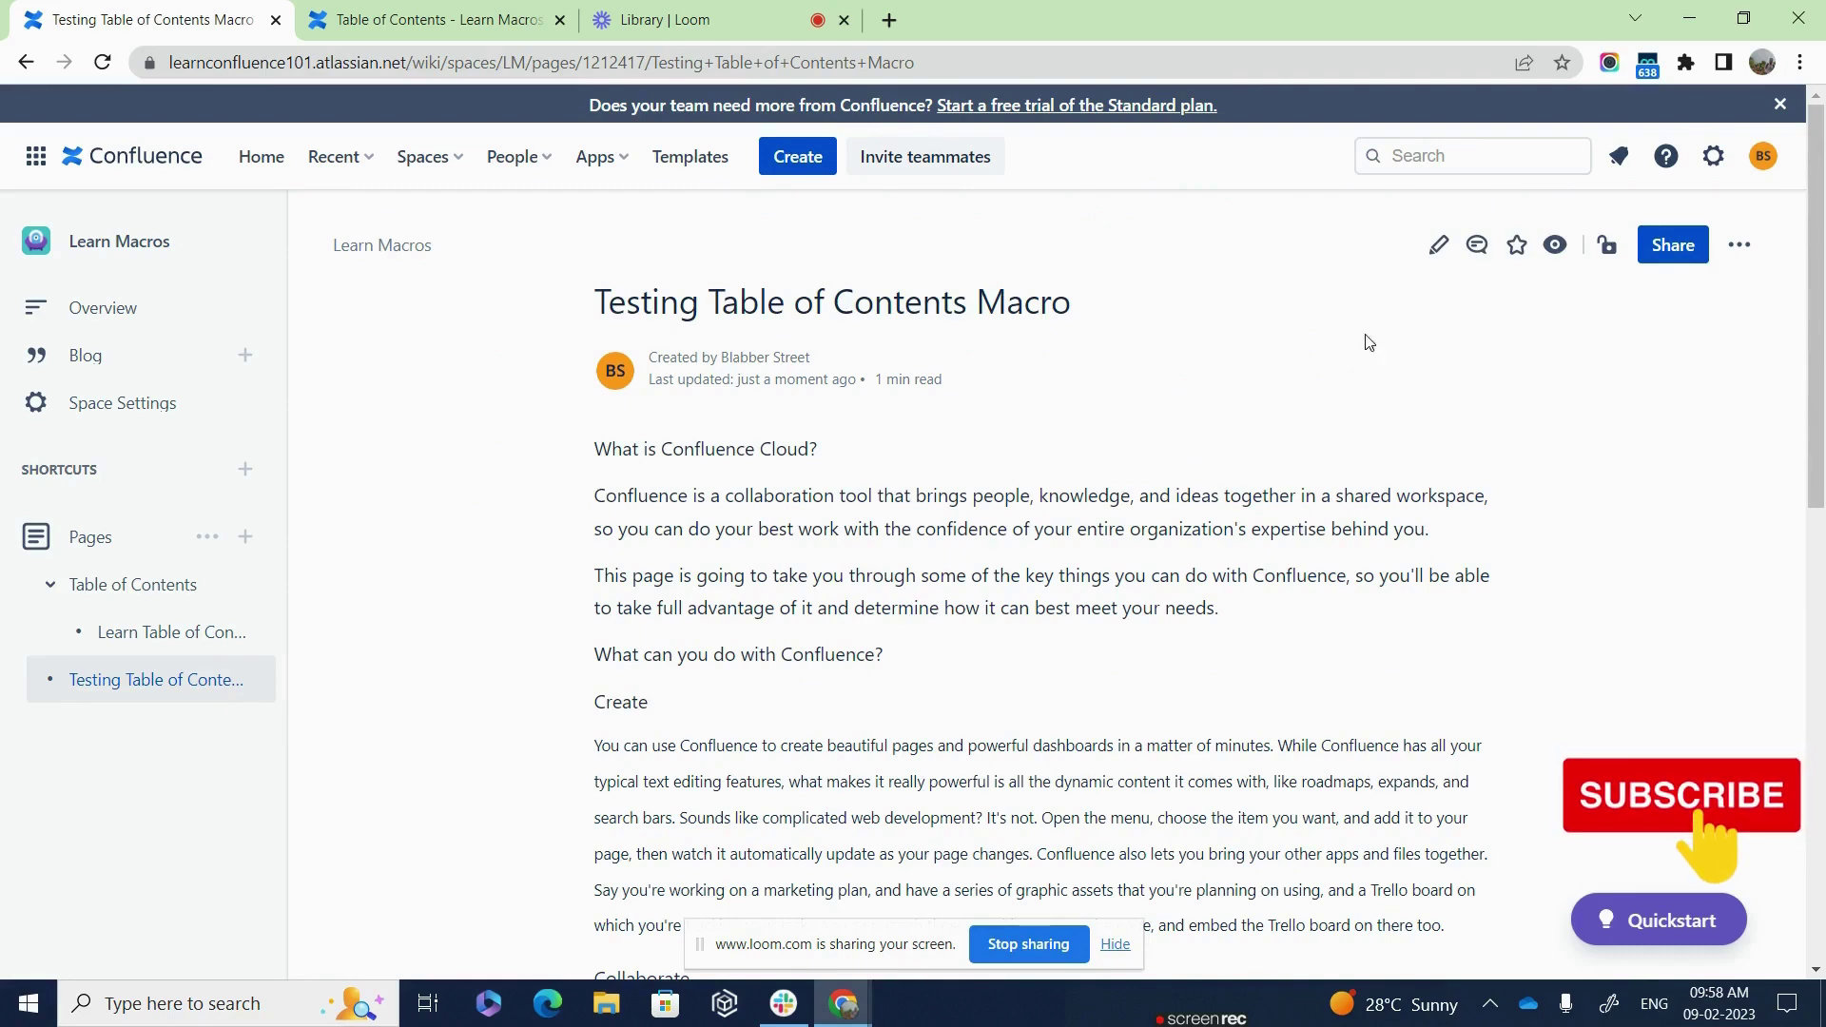
Reopen the page and make 'What is Confluence Cloud?' and 'What can you do with Confluence?' Heading 1.
{"action": "left_click", "coordinate": [1434, 245]}
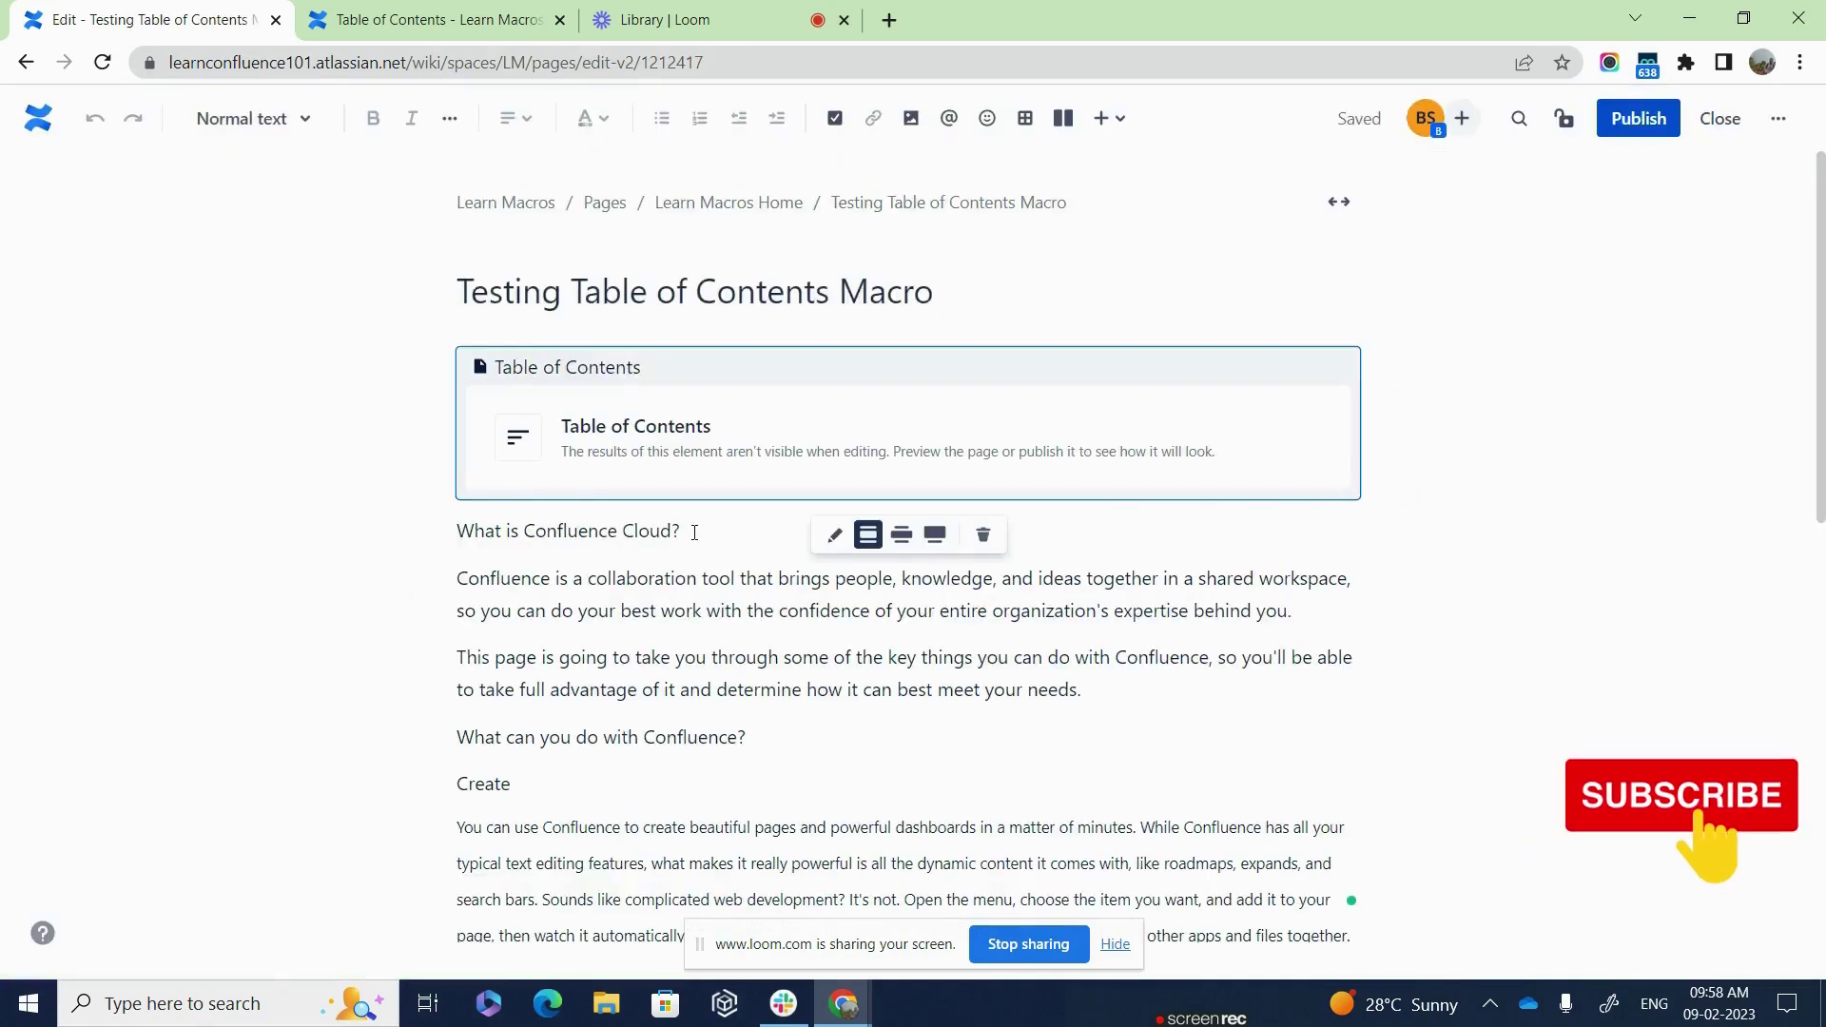
{"action": "left_click_drag", "start_coordinate": [694, 532], "coordinate": [454, 532]}
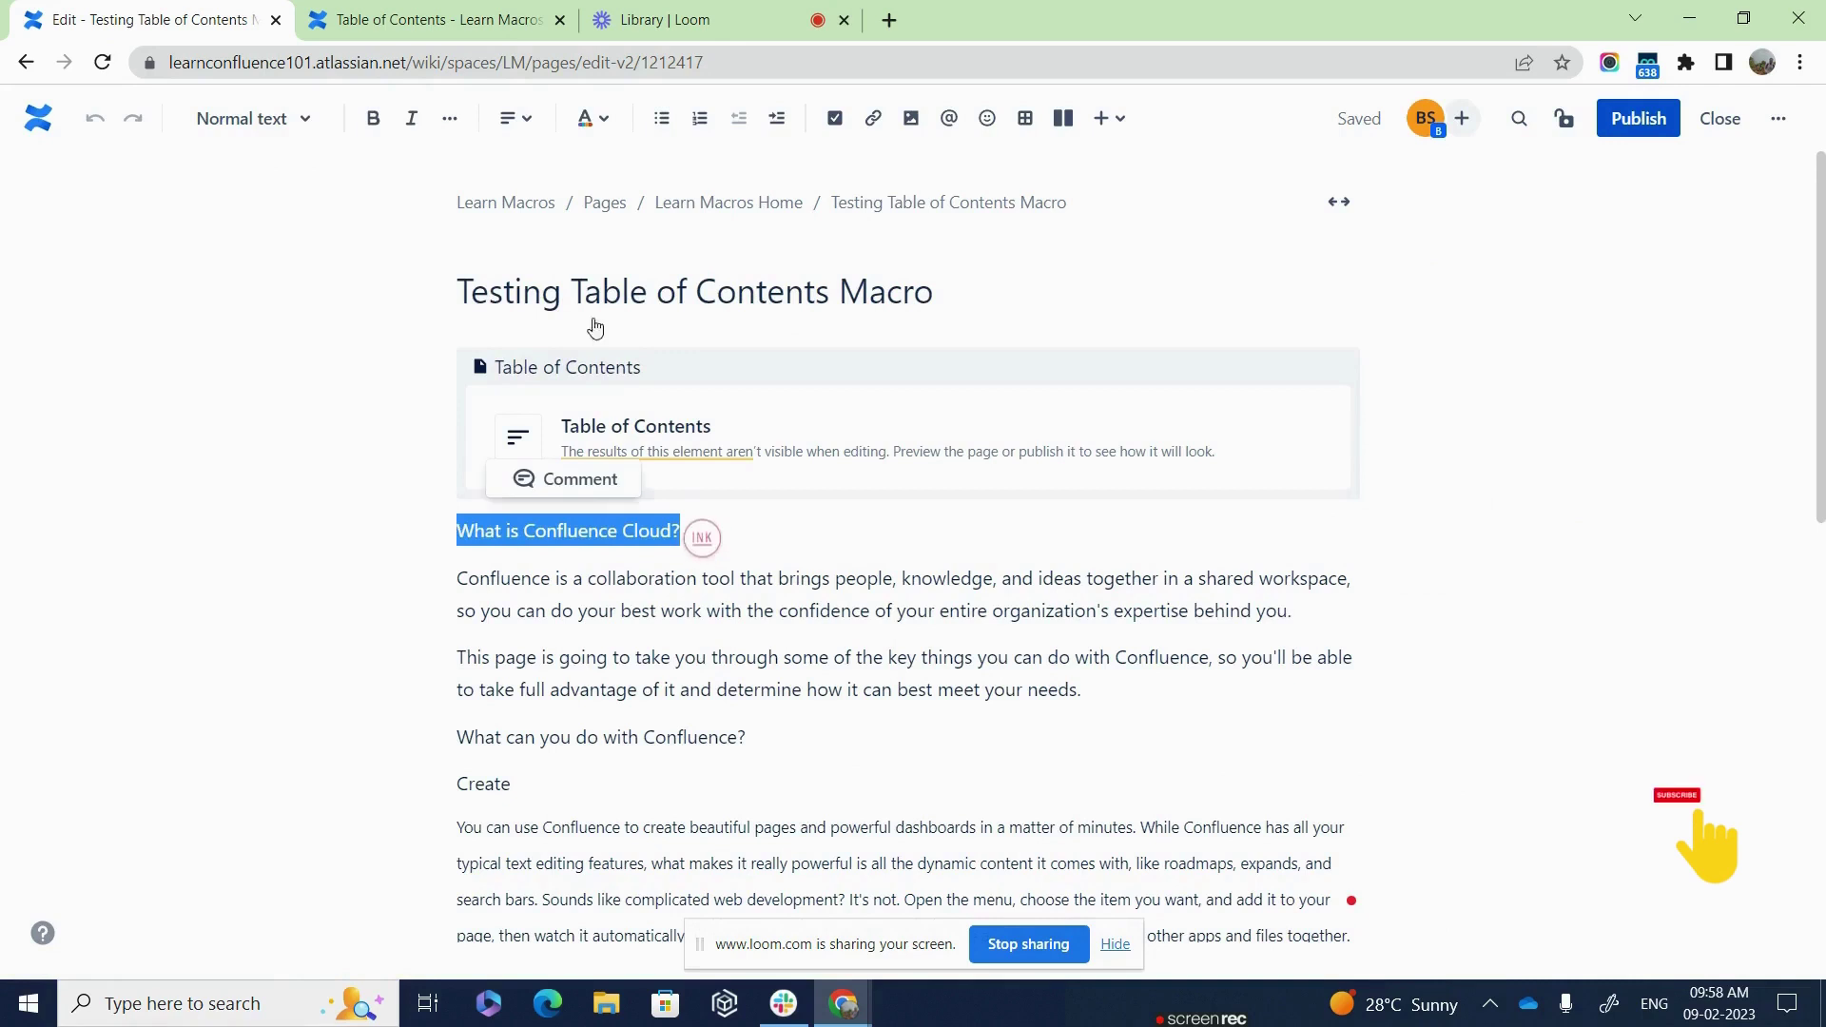
{"action": "left_click", "coordinate": [261, 119]}
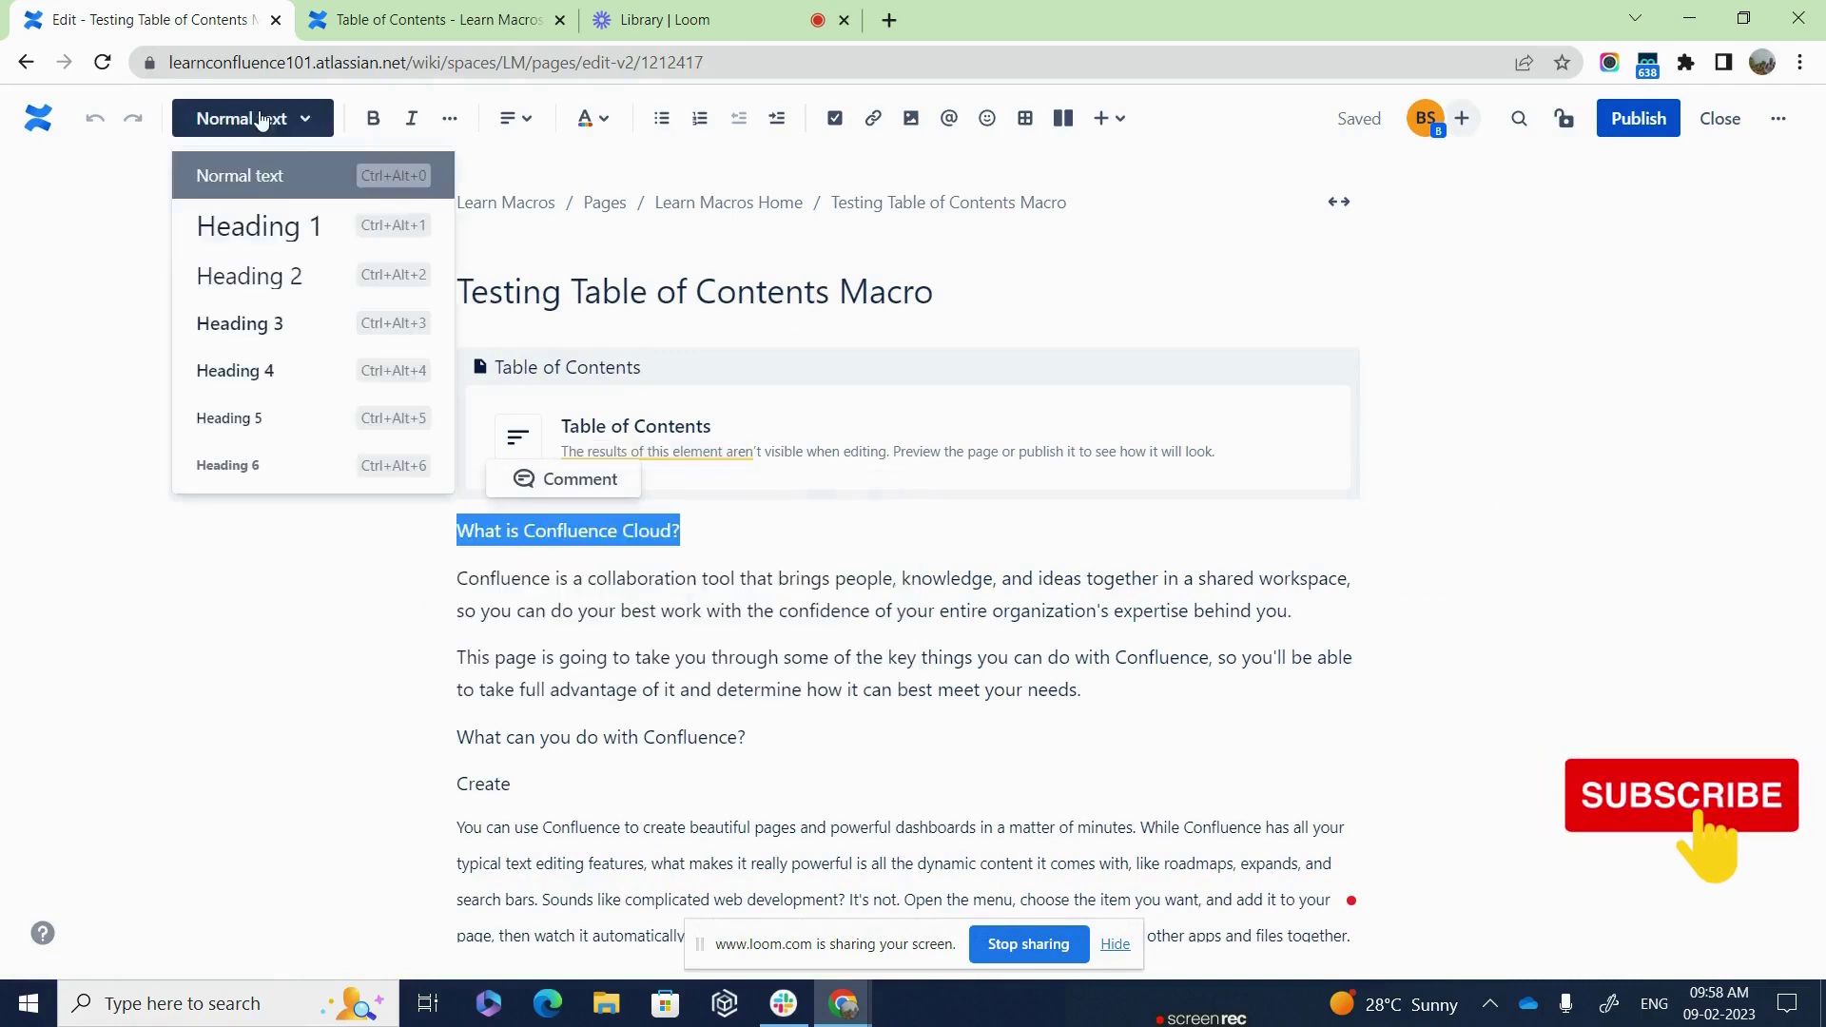
{"action": "left_click", "coordinate": [249, 228]}
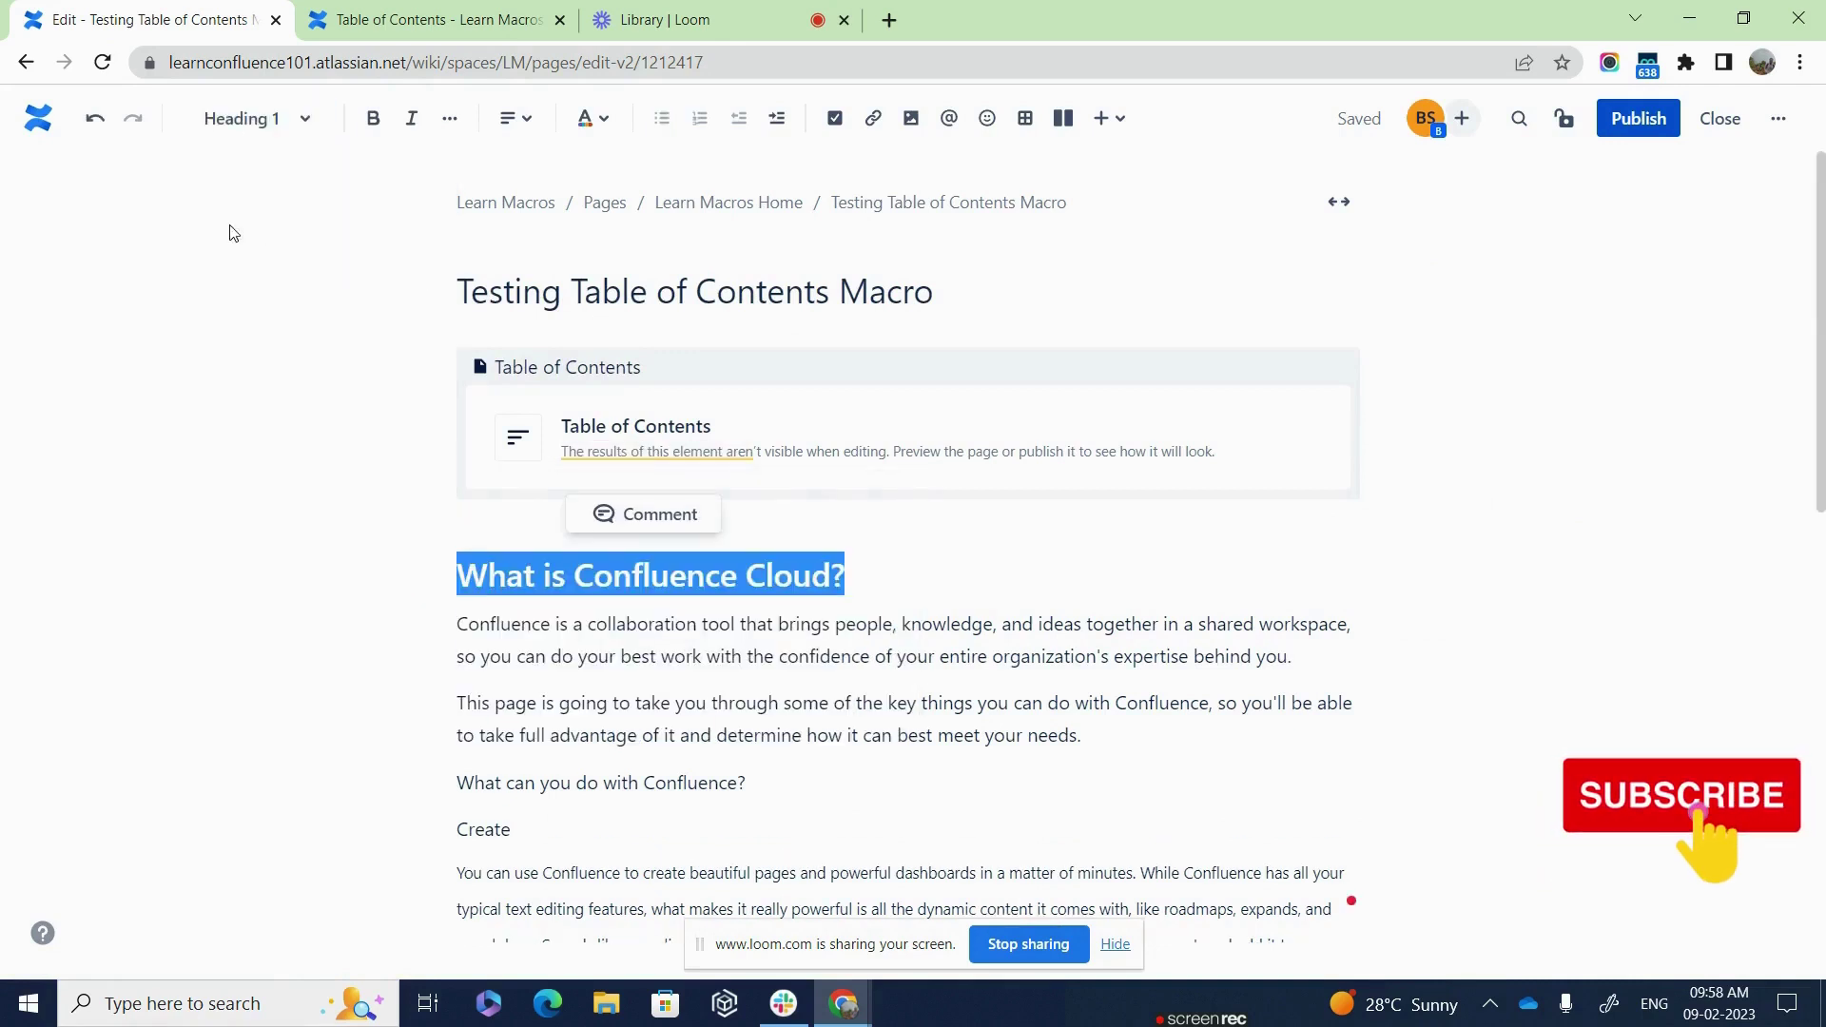
{"action": "left_click", "coordinate": [848, 577]}
{"action": "scroll", "coordinate": [1096, 567], "scroll_direction": "down", "scroll_amount": 4}
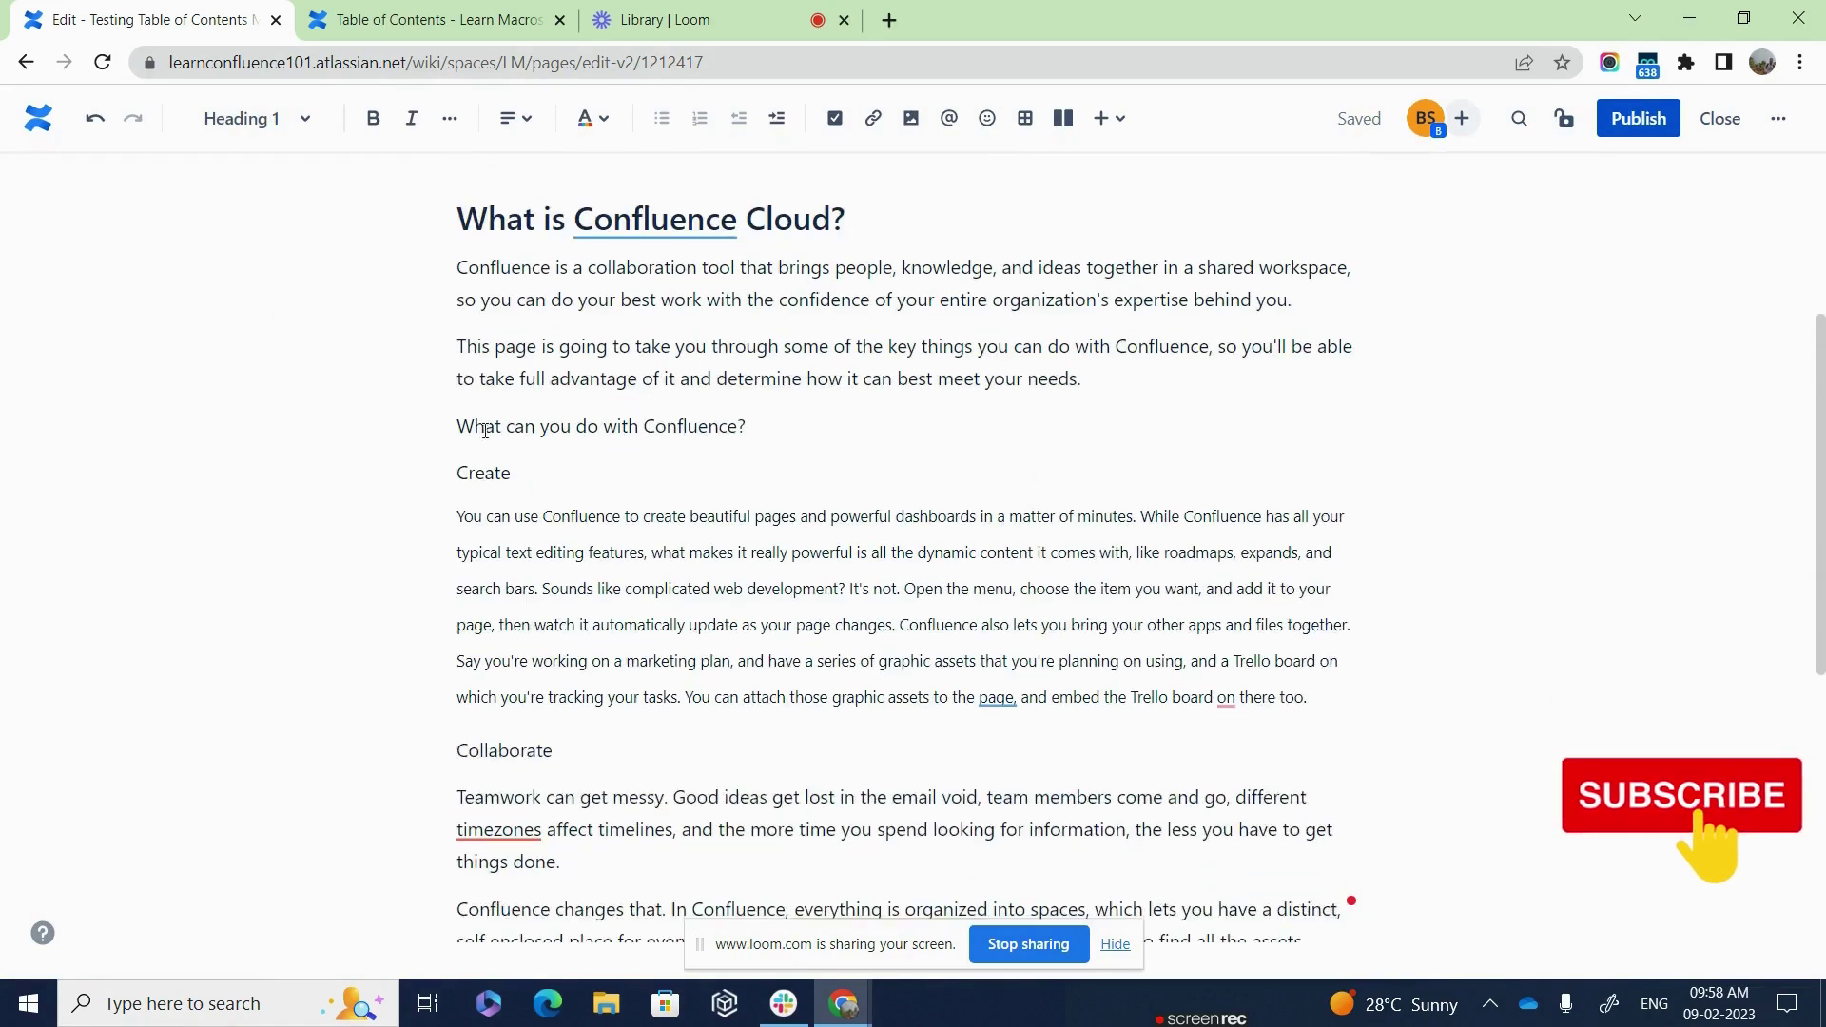
{"action": "left_click_drag", "start_coordinate": [459, 424], "coordinate": [756, 425]}
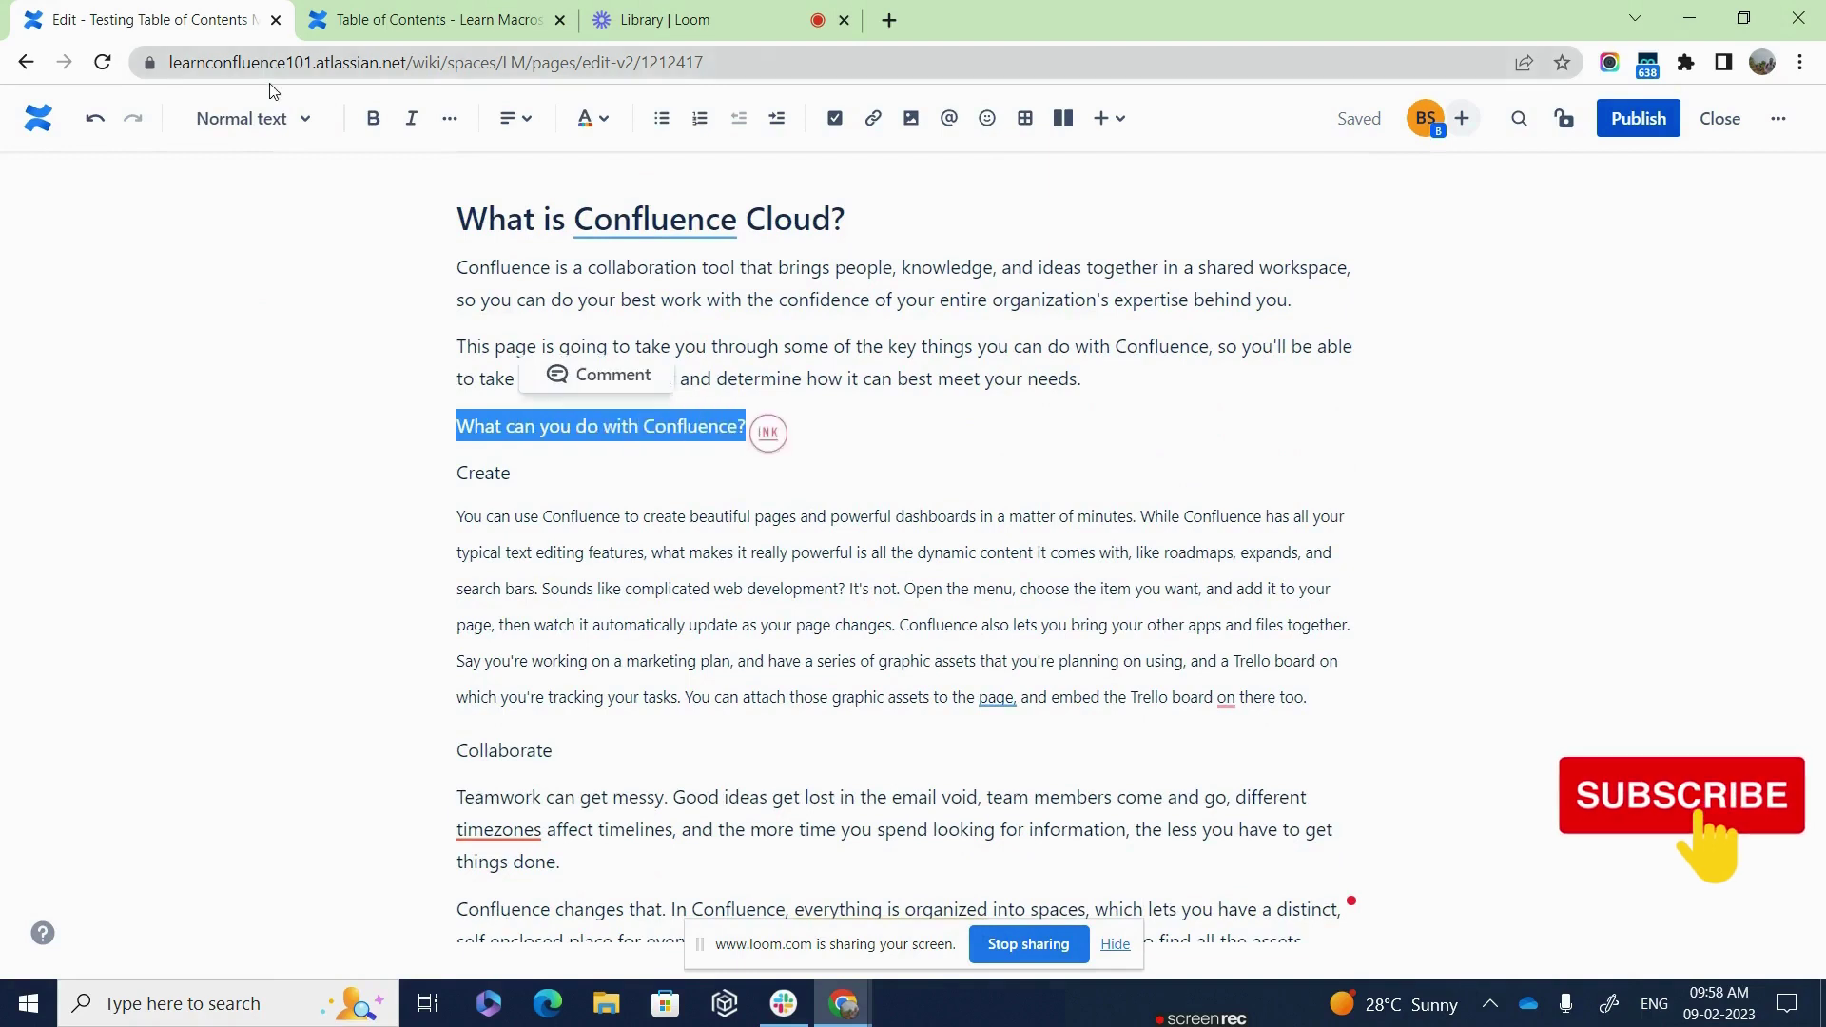
{"action": "left_click", "coordinate": [245, 119]}
{"action": "left_click", "coordinate": [271, 226]}
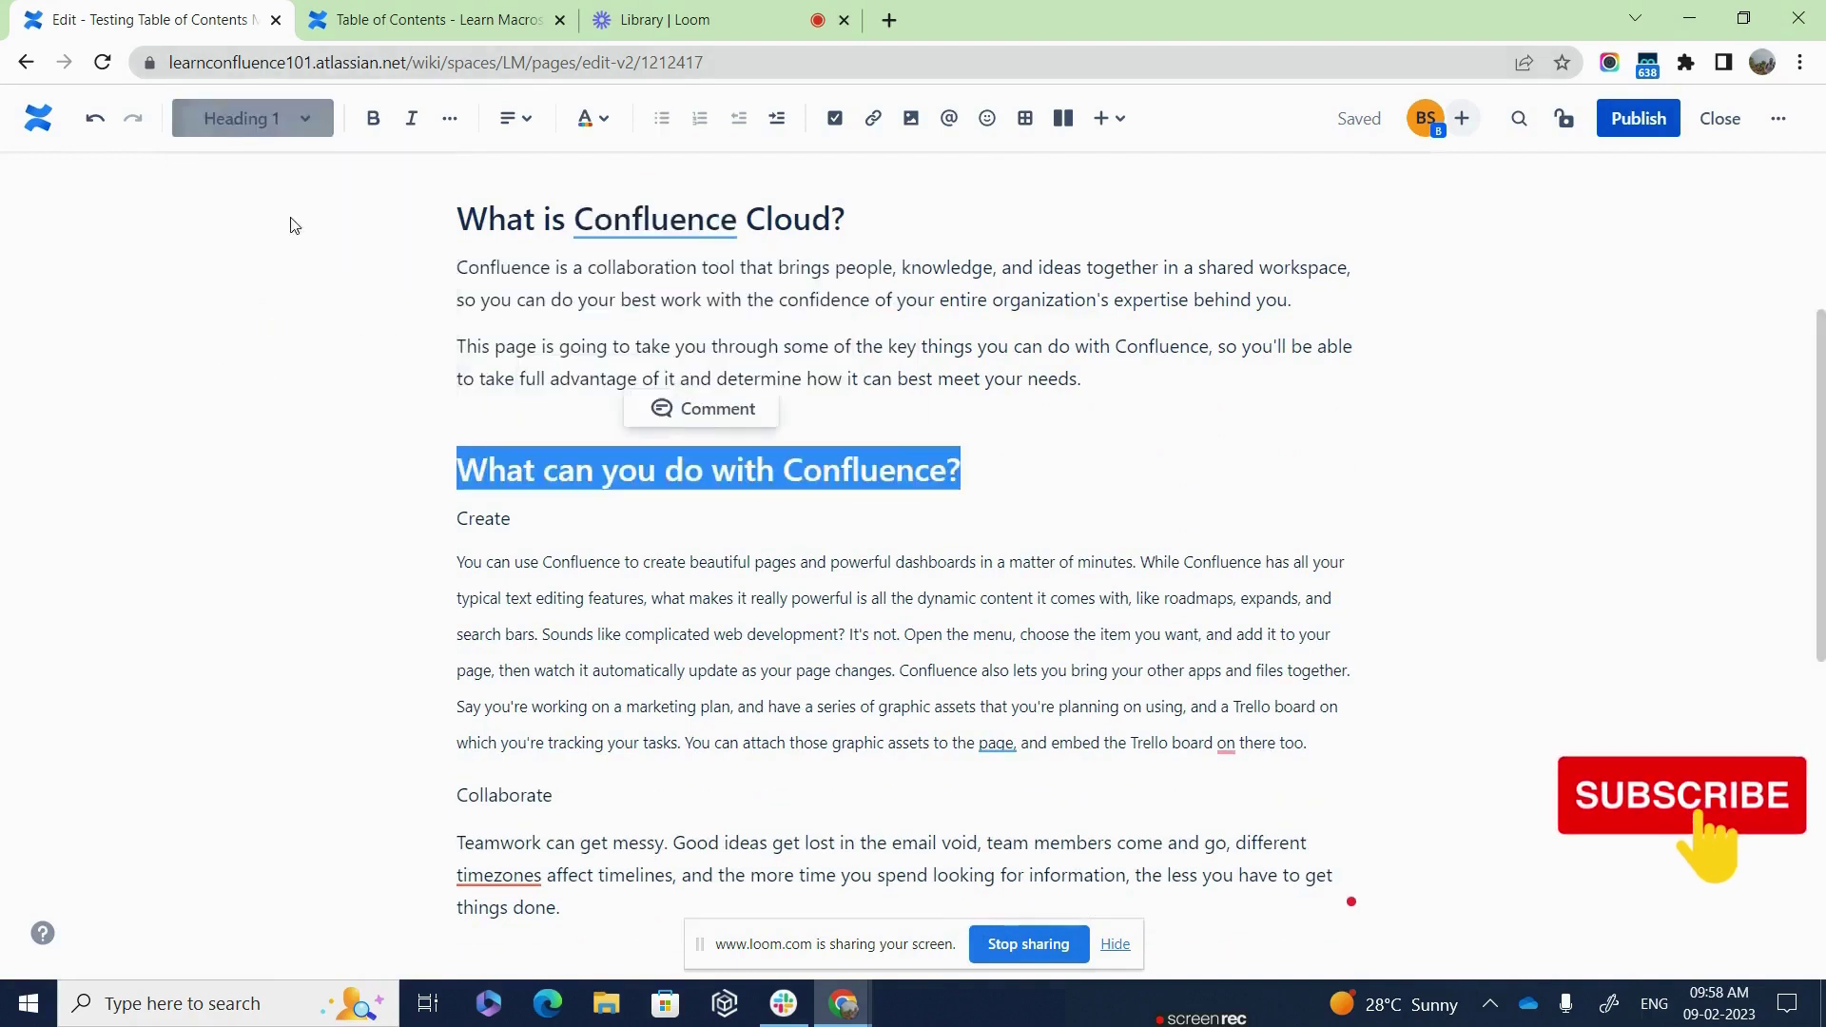
{"action": "left_click", "coordinate": [1032, 599]}
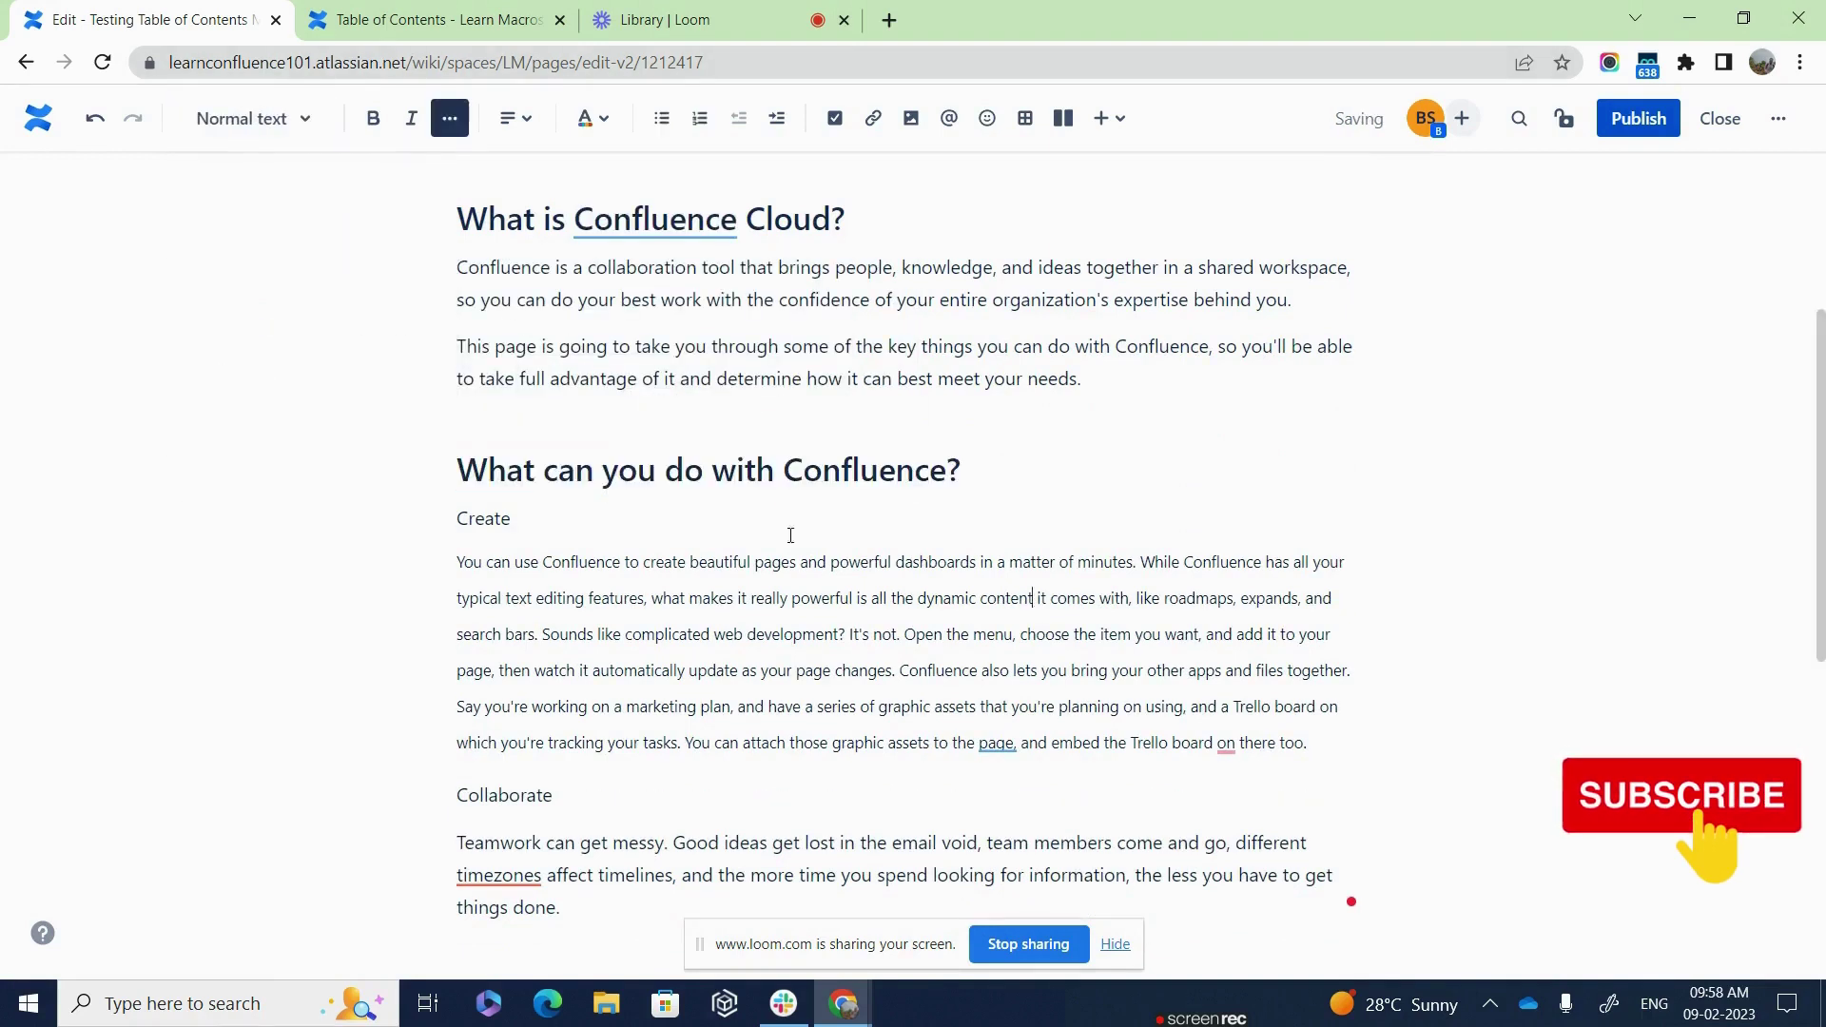
Publish the page and review its table of contents listing both Heading 1 entries.
{"action": "left_click", "coordinate": [1638, 121]}
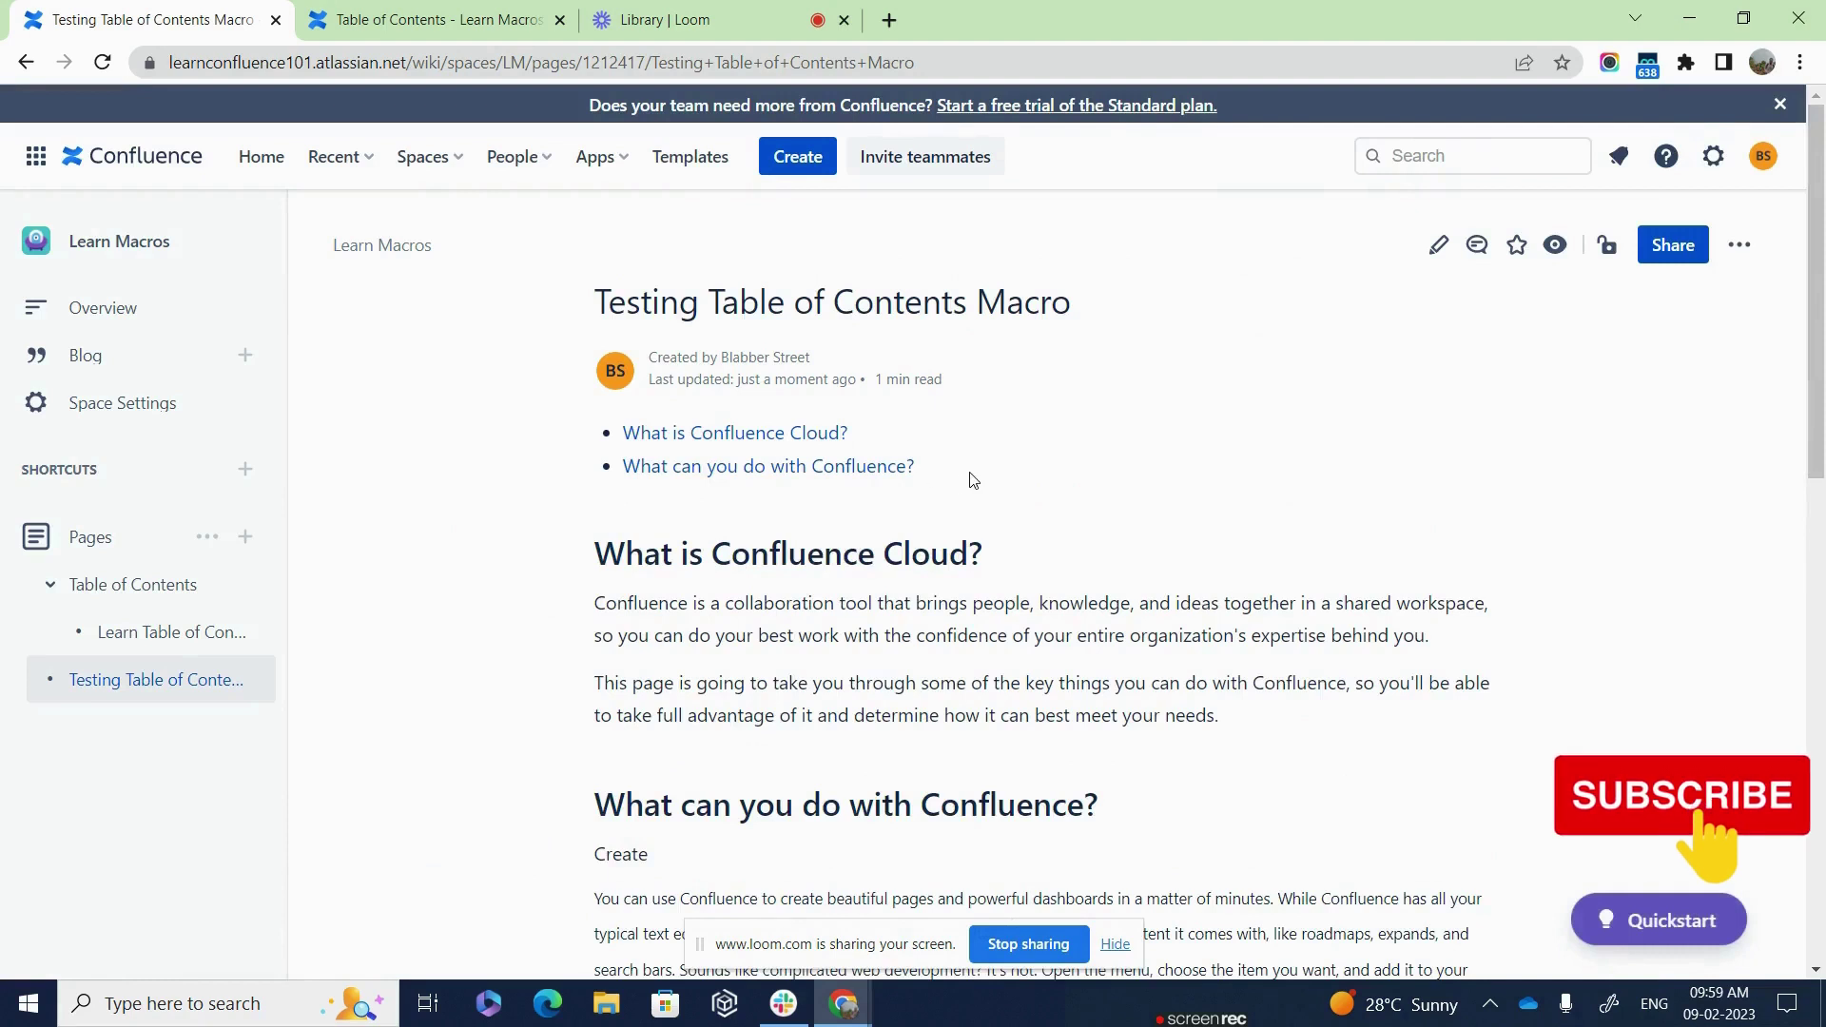
{"action": "left_click_drag", "start_coordinate": [916, 467], "coordinate": [620, 425]}
{"action": "left_click", "coordinate": [1160, 181]}
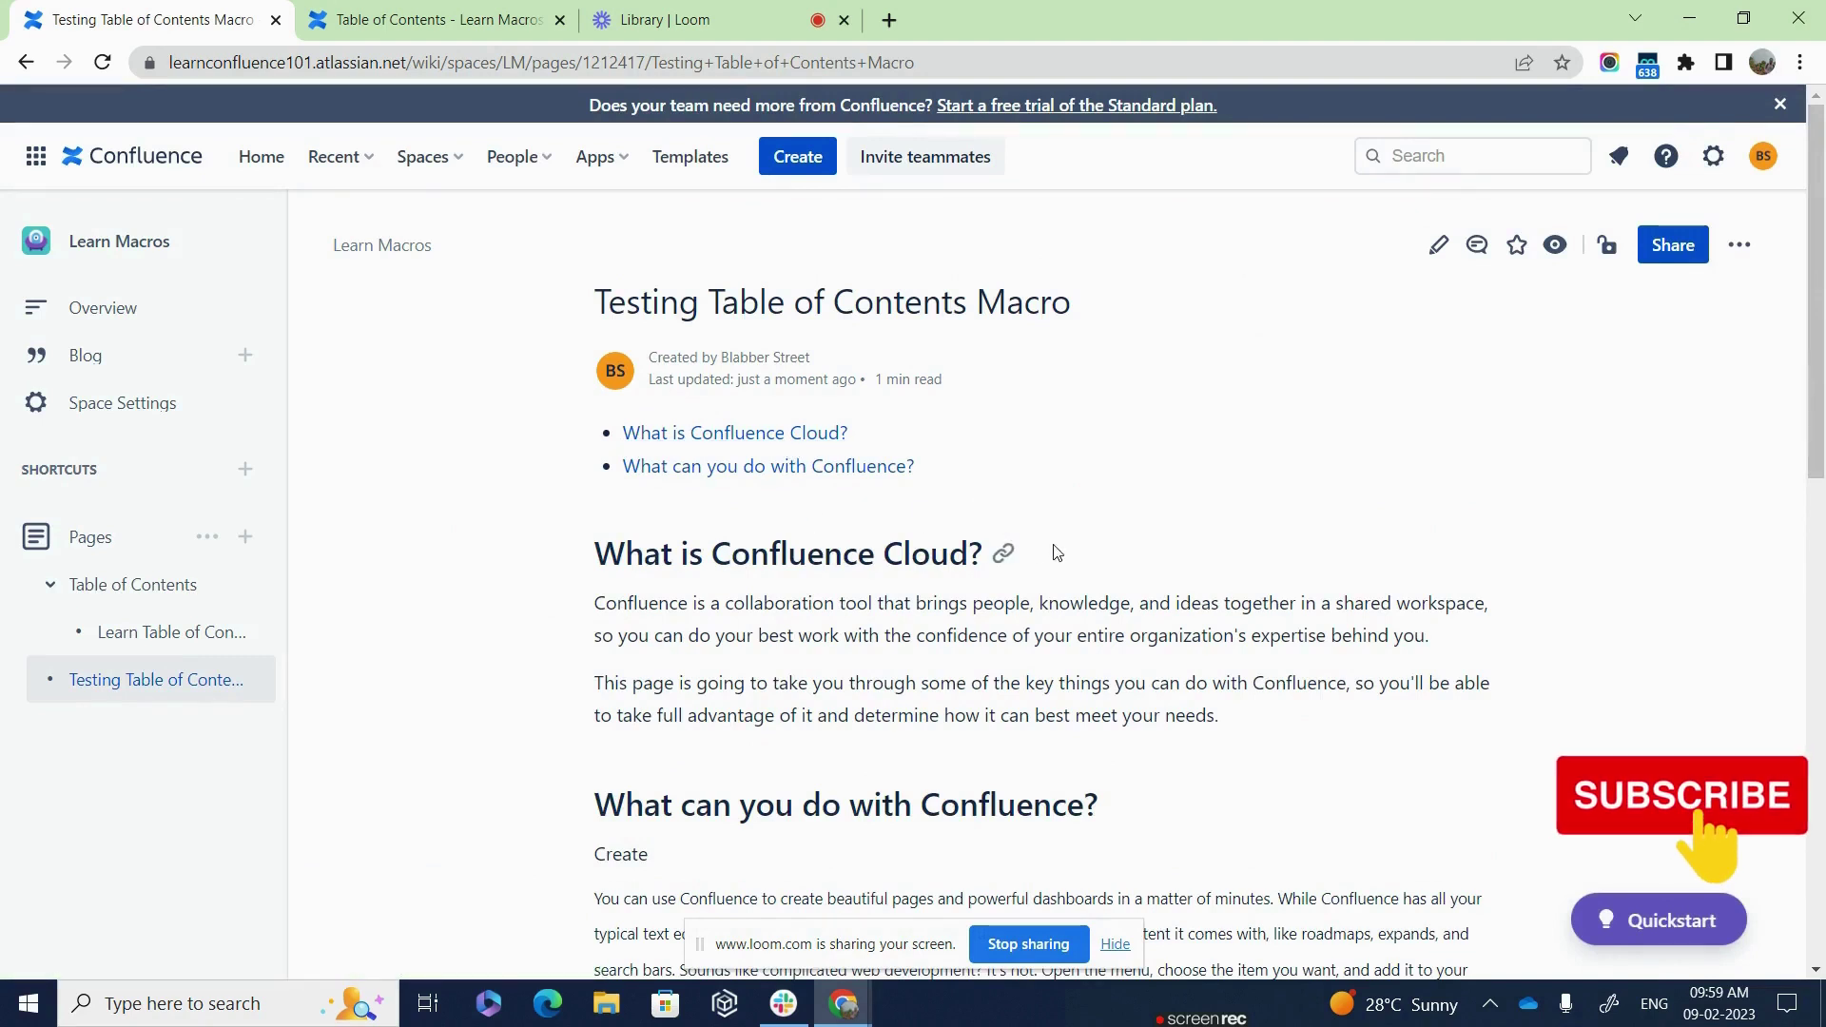
{"action": "scroll", "coordinate": [665, 547], "scroll_direction": "down", "scroll_amount": 3}
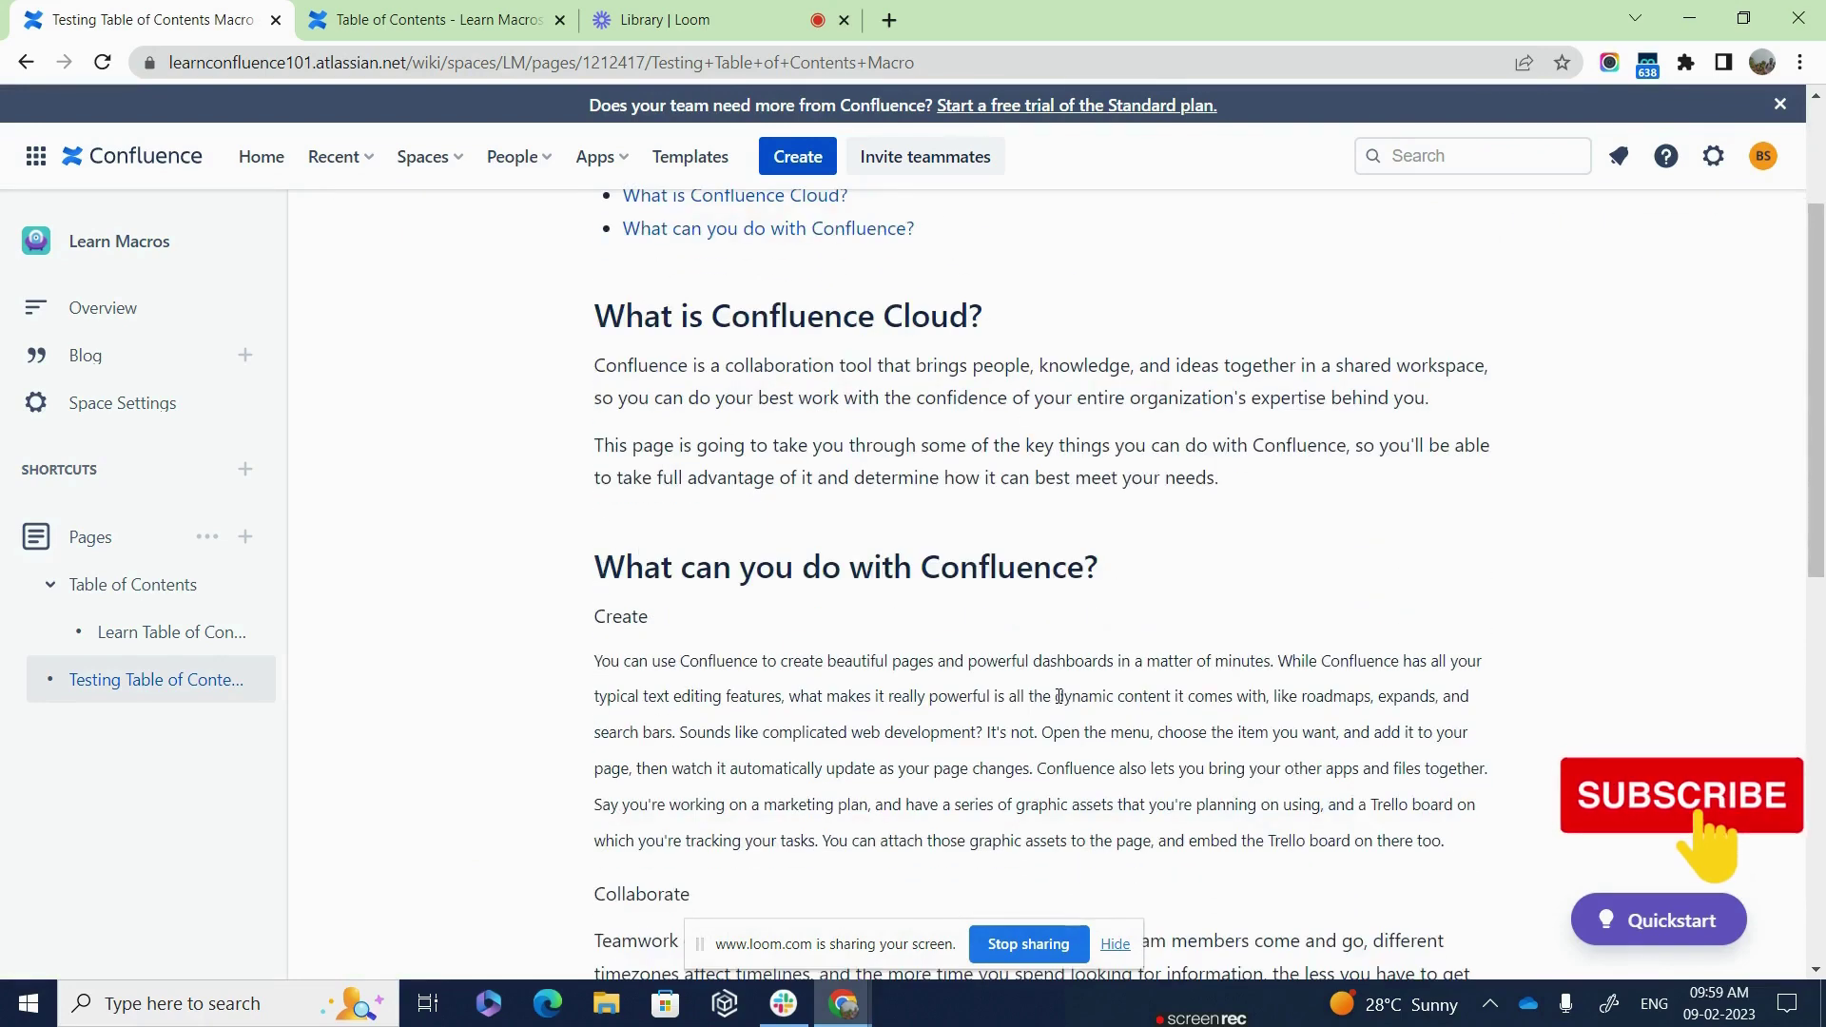
{"action": "scroll", "coordinate": [1118, 693], "scroll_direction": "down", "scroll_amount": 3}
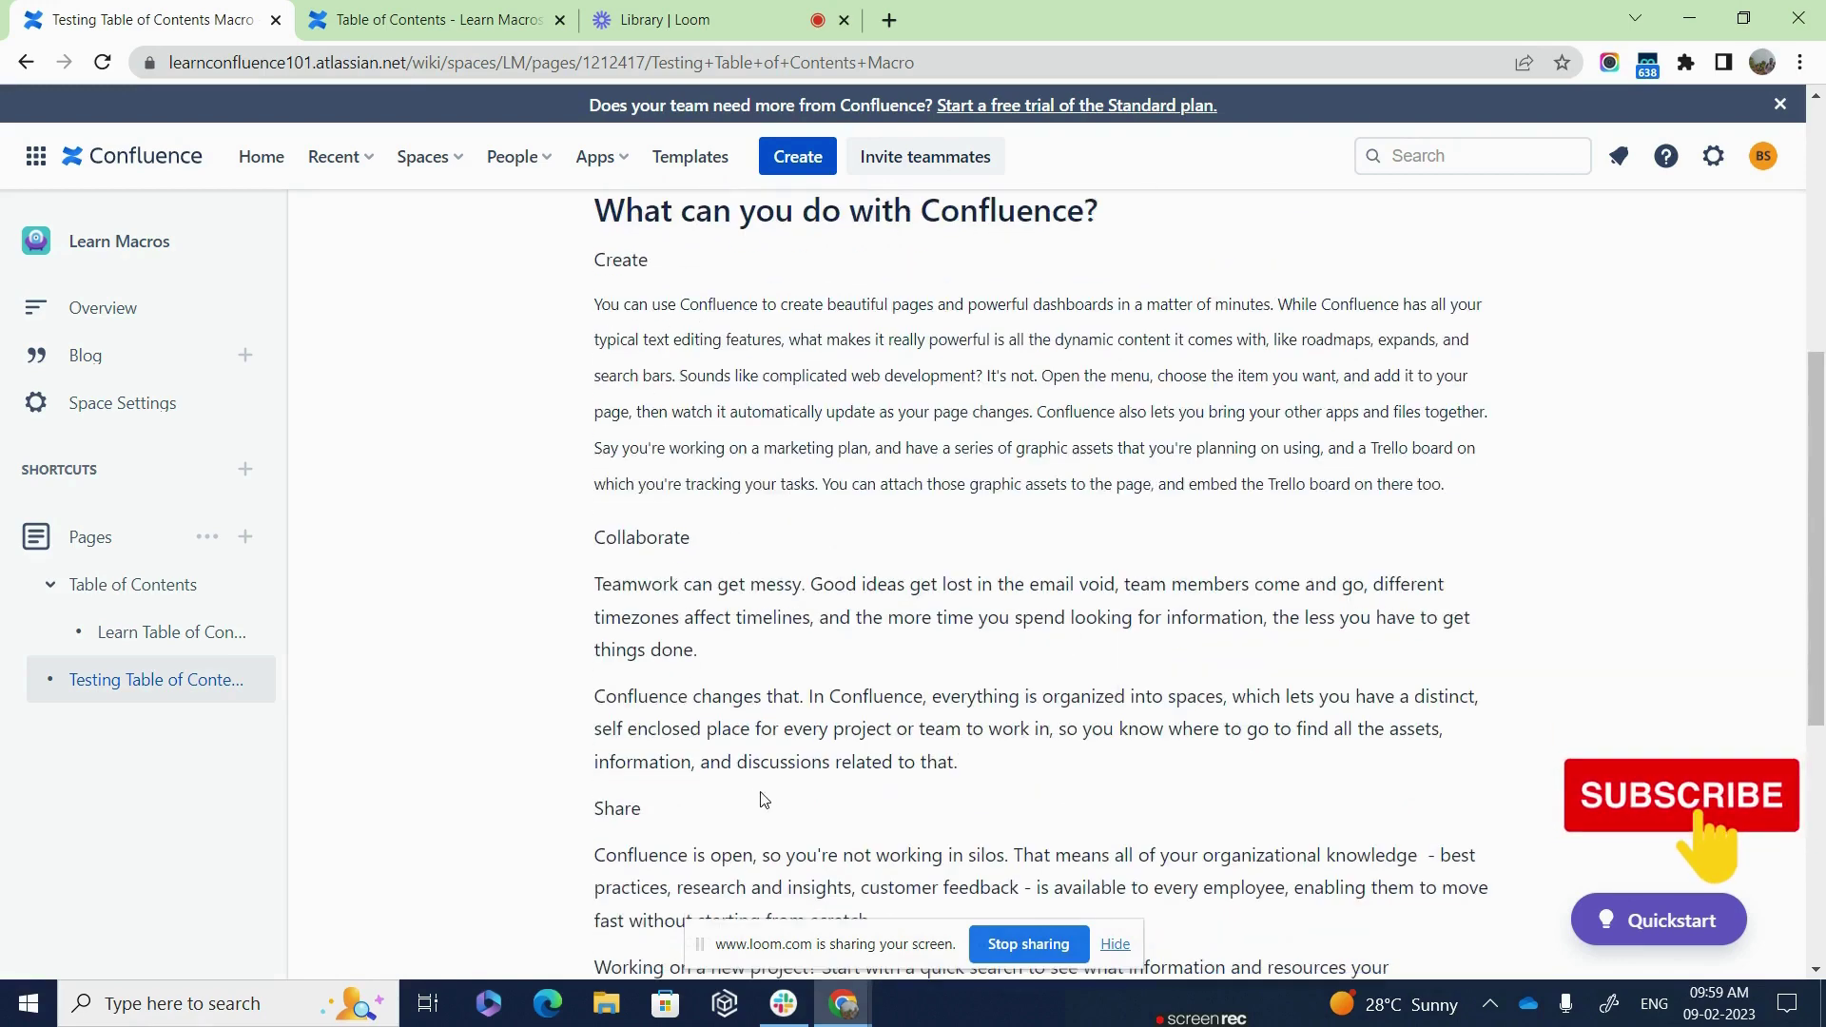
{"action": "scroll", "coordinate": [960, 760], "scroll_direction": "up", "scroll_amount": 3}
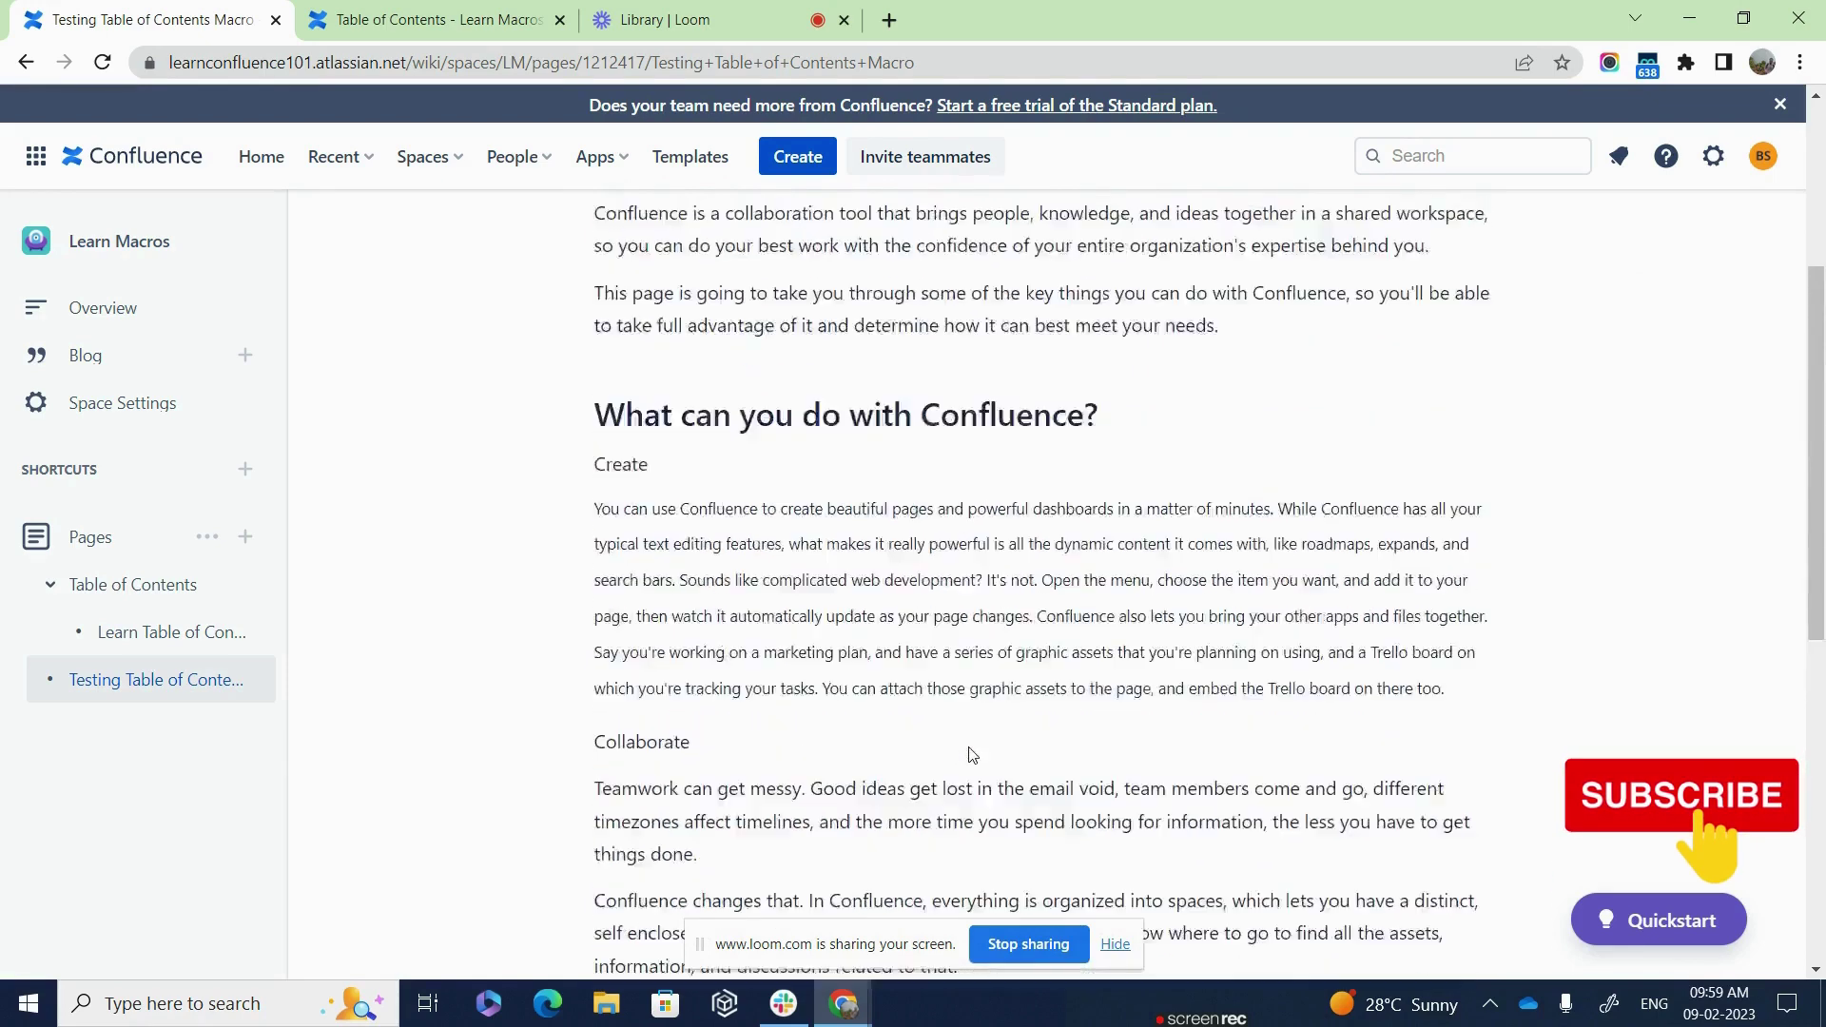
{"action": "scroll", "coordinate": [1288, 632], "scroll_direction": "up", "scroll_amount": 2}
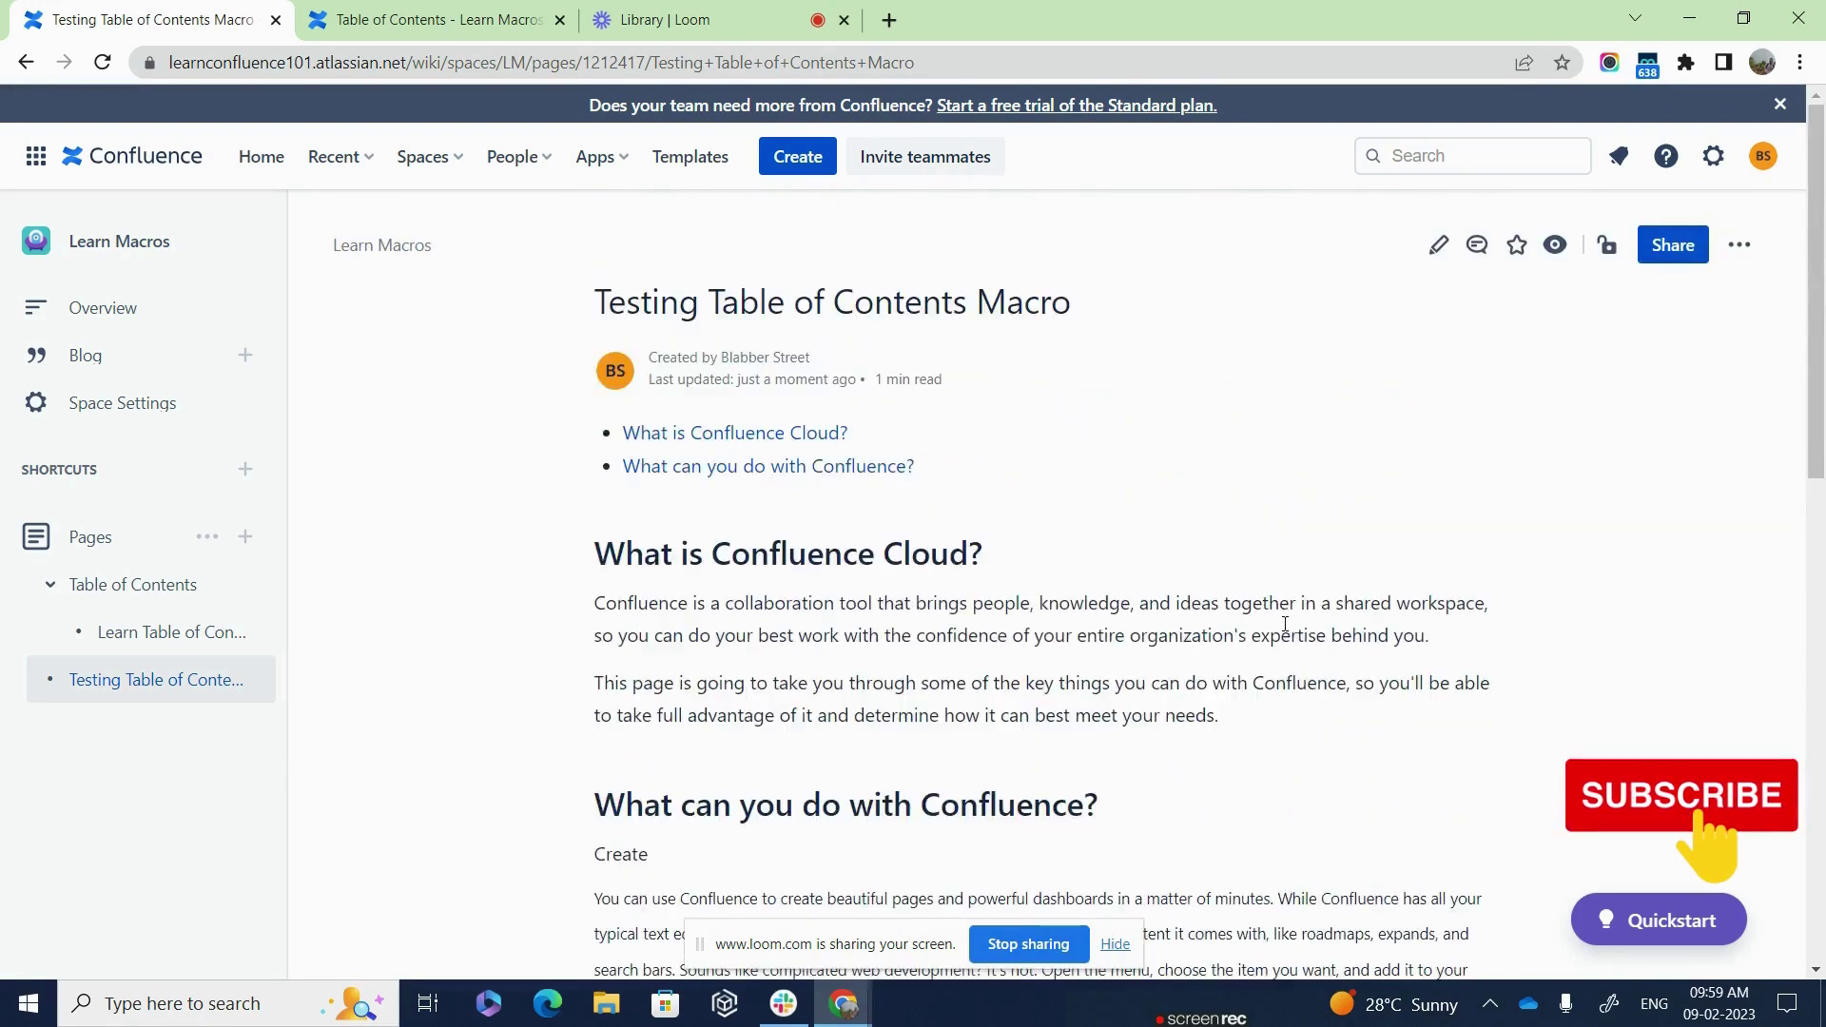
Reopen the page for editing and make Create a Heading 2.
{"action": "left_click", "coordinate": [1436, 255]}
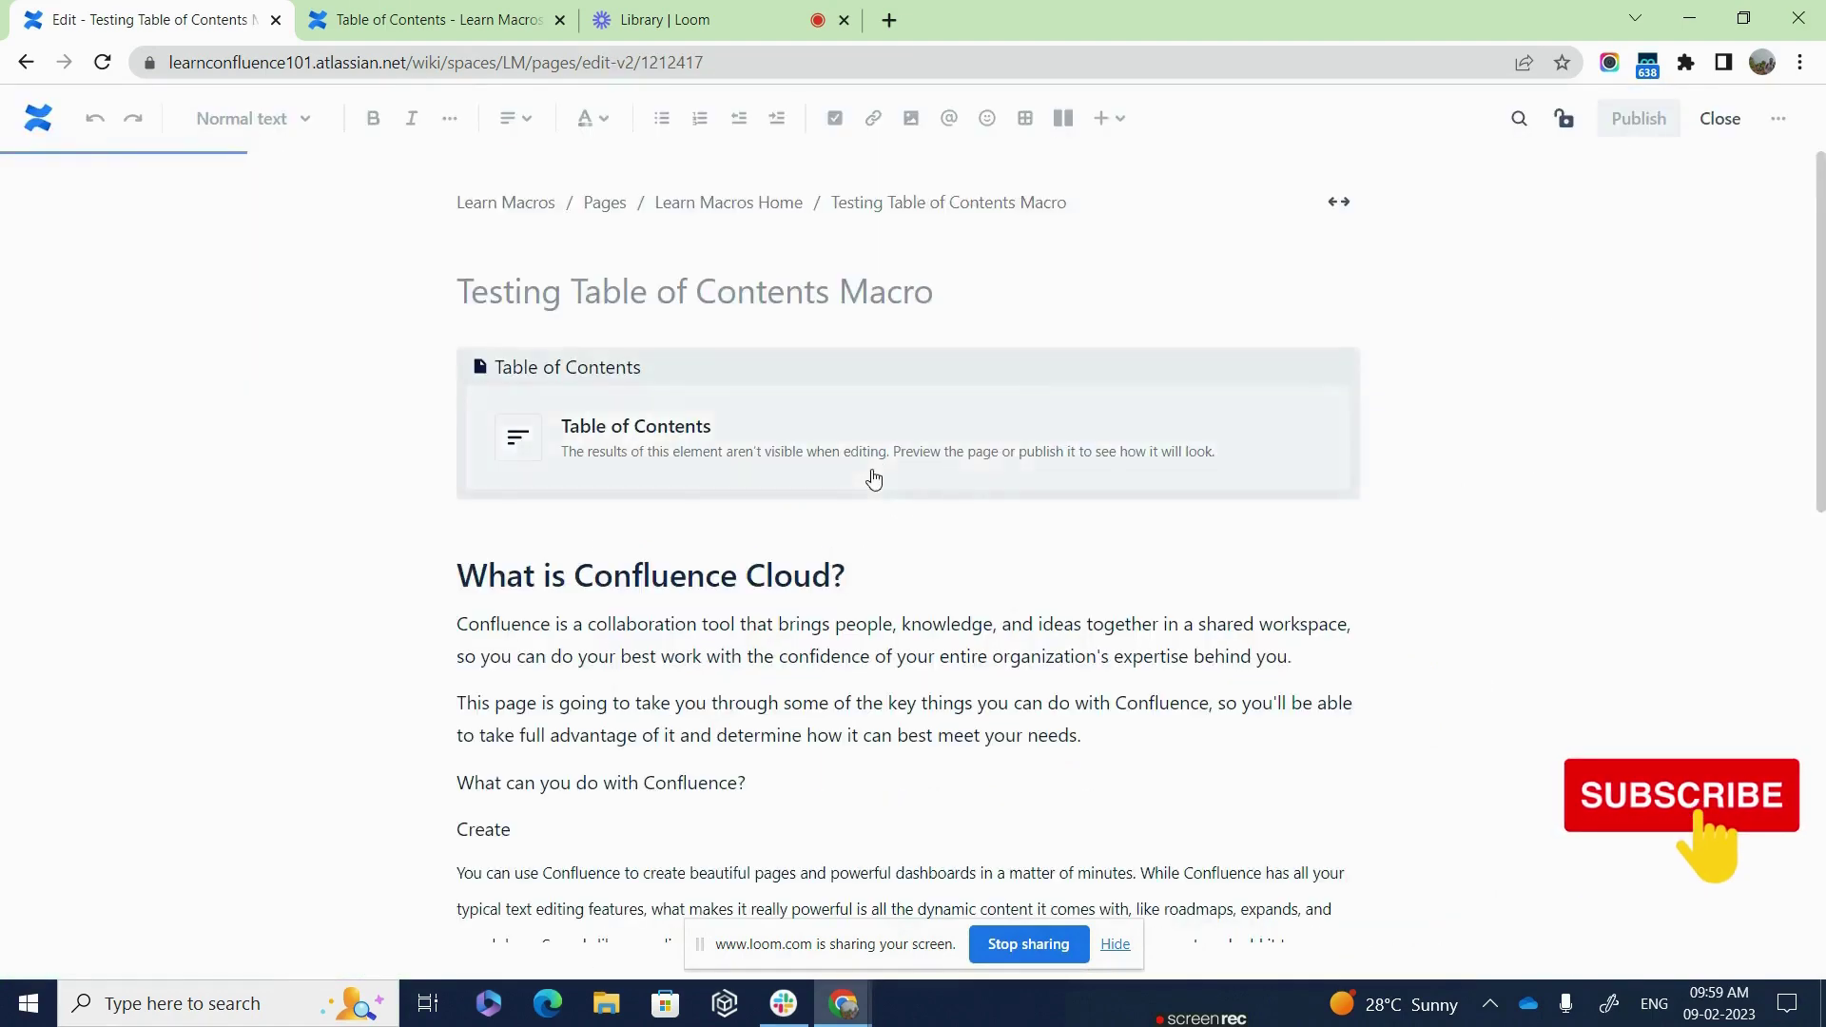
{"action": "scroll", "coordinate": [870, 480], "scroll_direction": "down", "scroll_amount": 5}
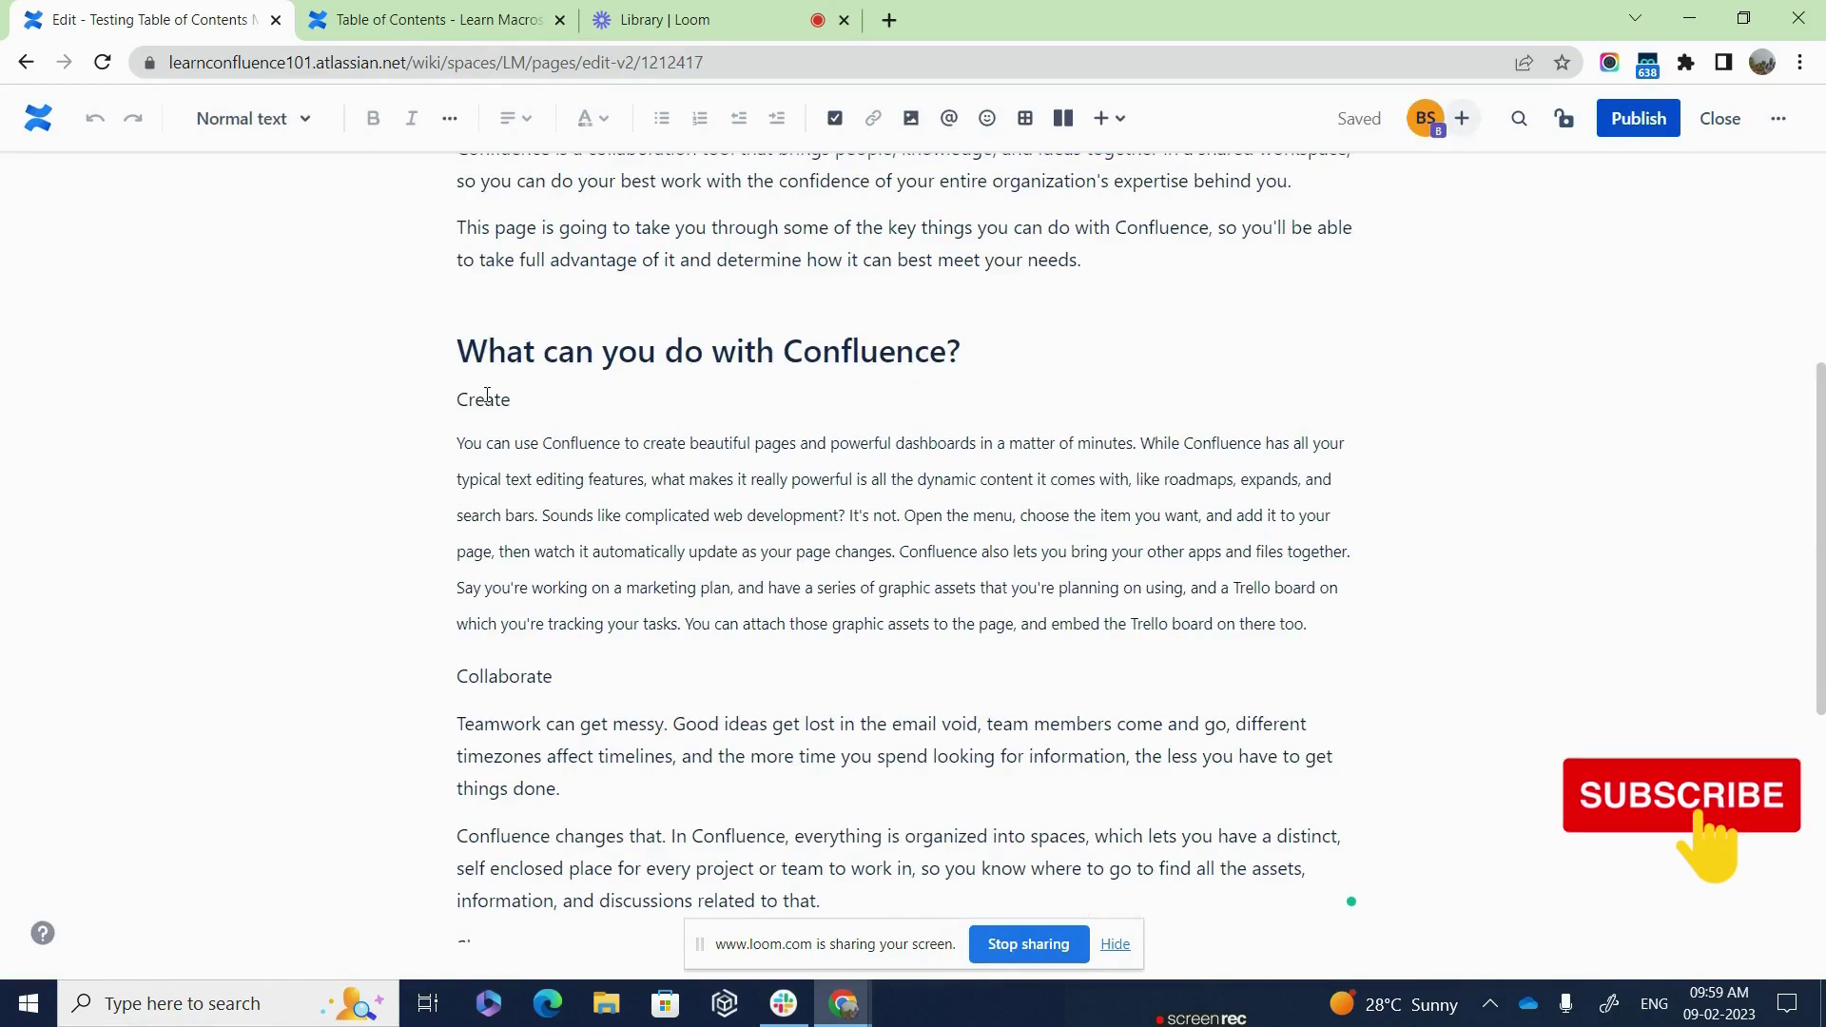
{"action": "double_click", "coordinate": [486, 397]}
{"action": "left_click", "coordinate": [246, 118]}
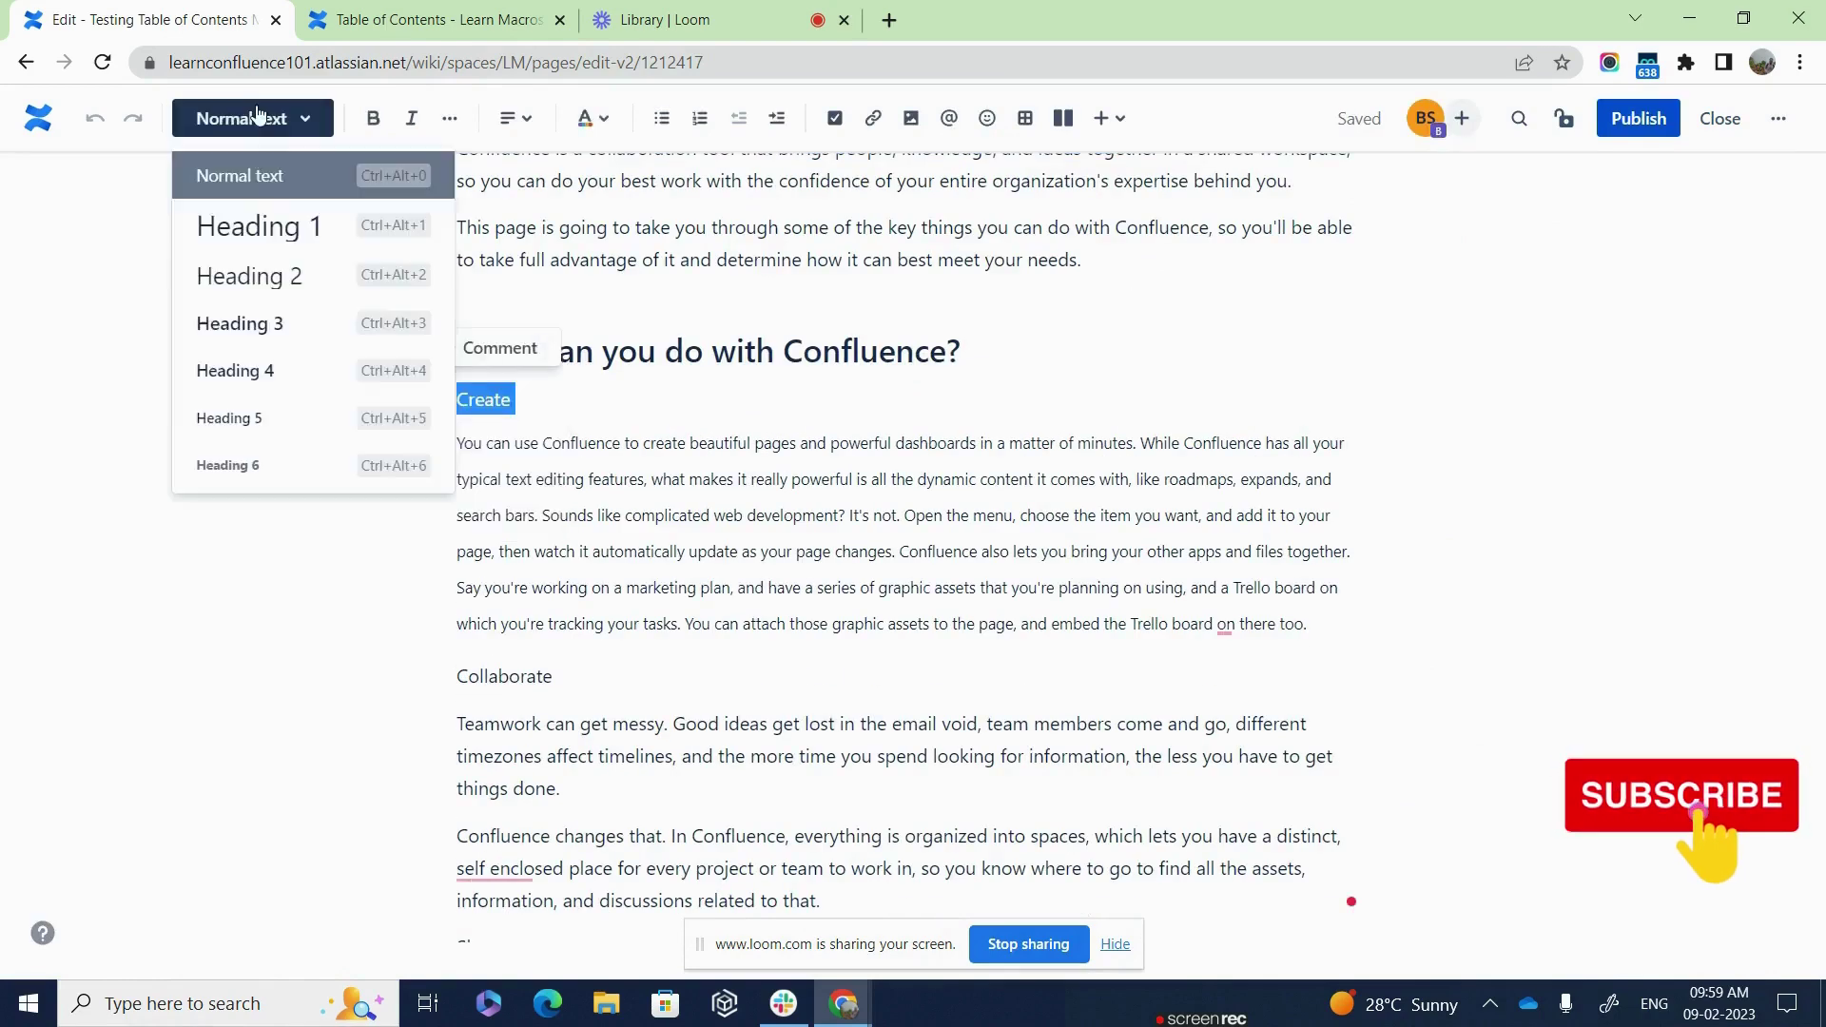
{"action": "left_click", "coordinate": [247, 275]}
Make Collaborate and Share Heading 2 as well and publish the page.
{"action": "left_click", "coordinate": [500, 711]}
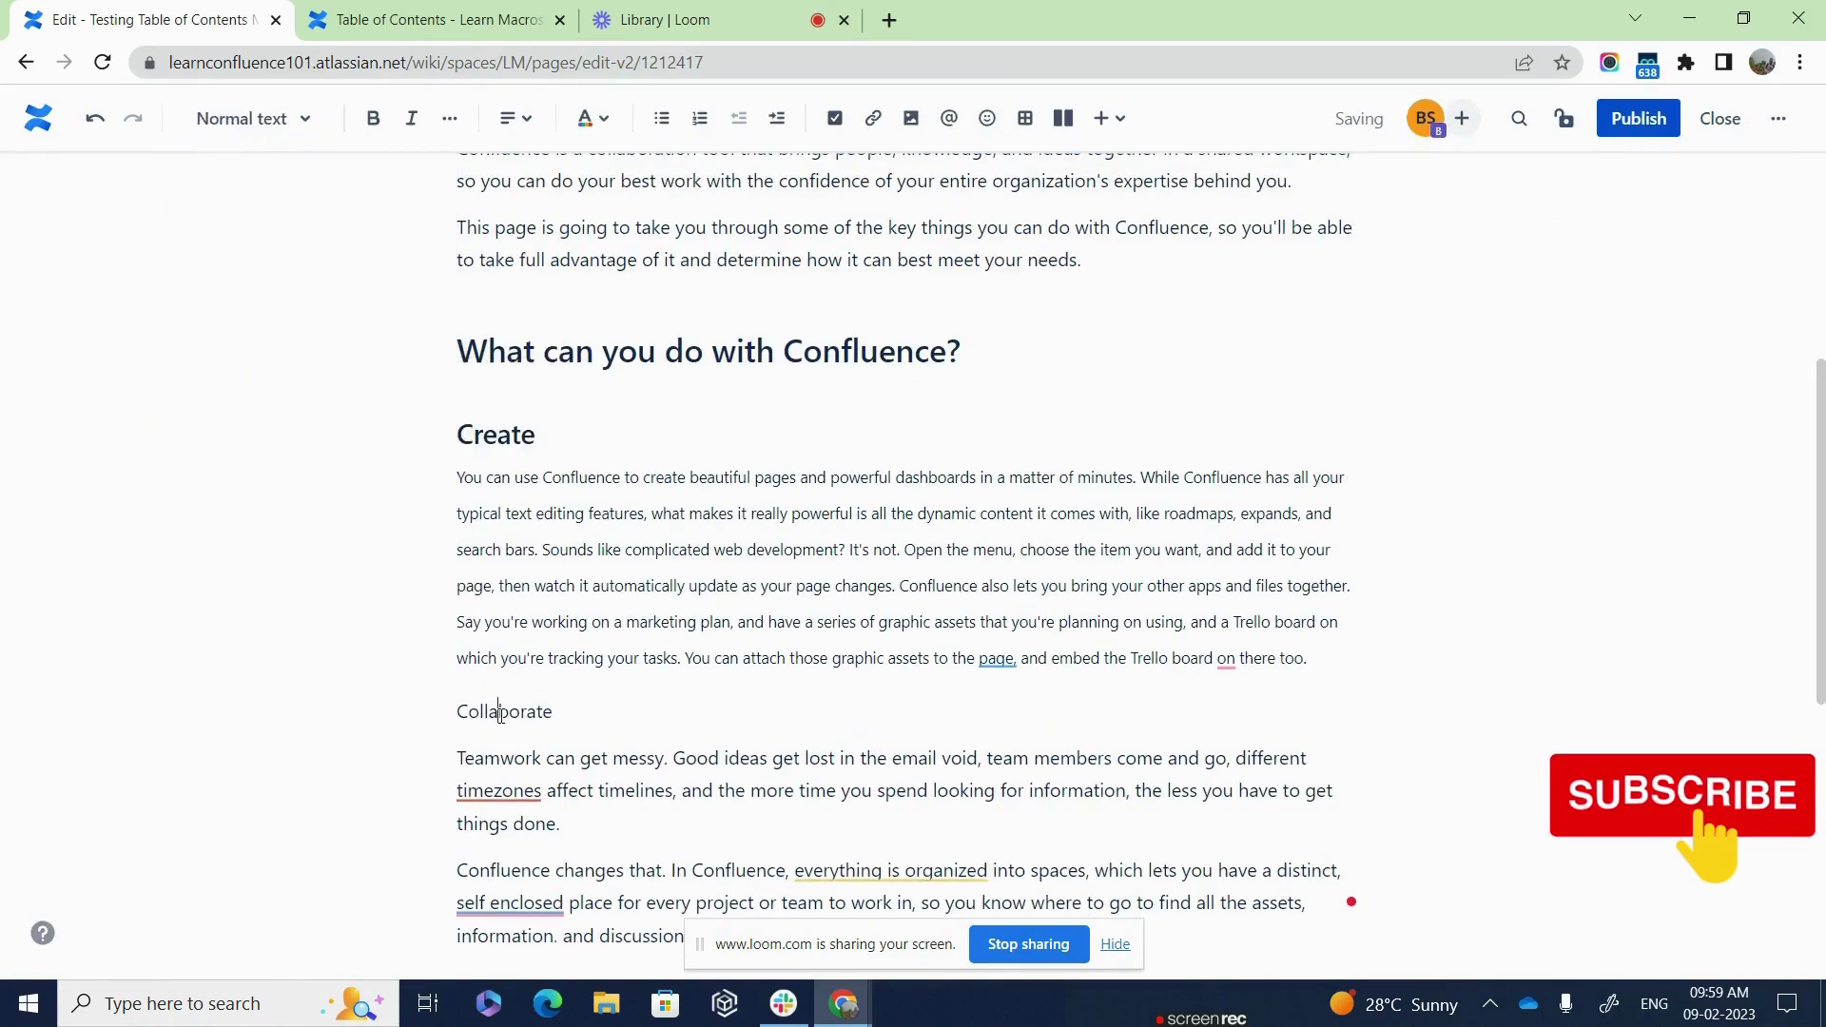
{"action": "double_click", "coordinate": [500, 711]}
{"action": "left_click", "coordinate": [245, 118]}
{"action": "left_click", "coordinate": [252, 272]}
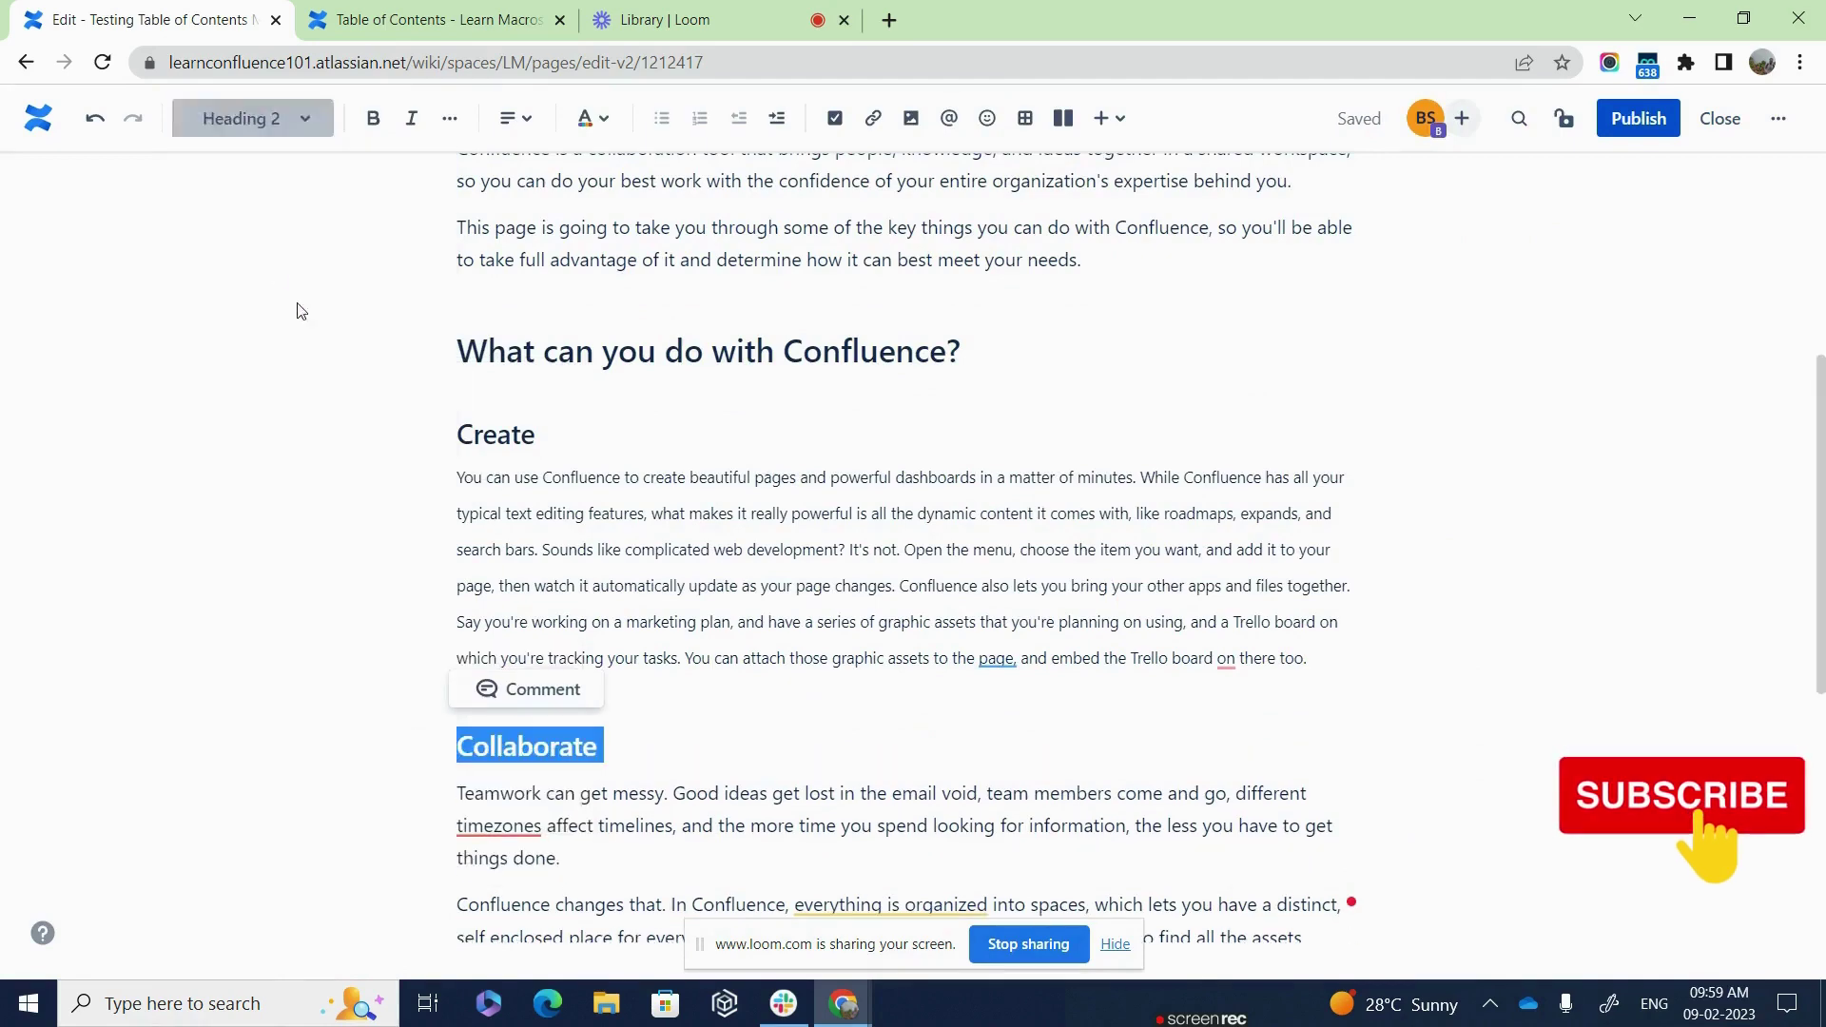
{"action": "scroll", "coordinate": [795, 689], "scroll_direction": "down", "scroll_amount": 4}
{"action": "double_click", "coordinate": [480, 659]}
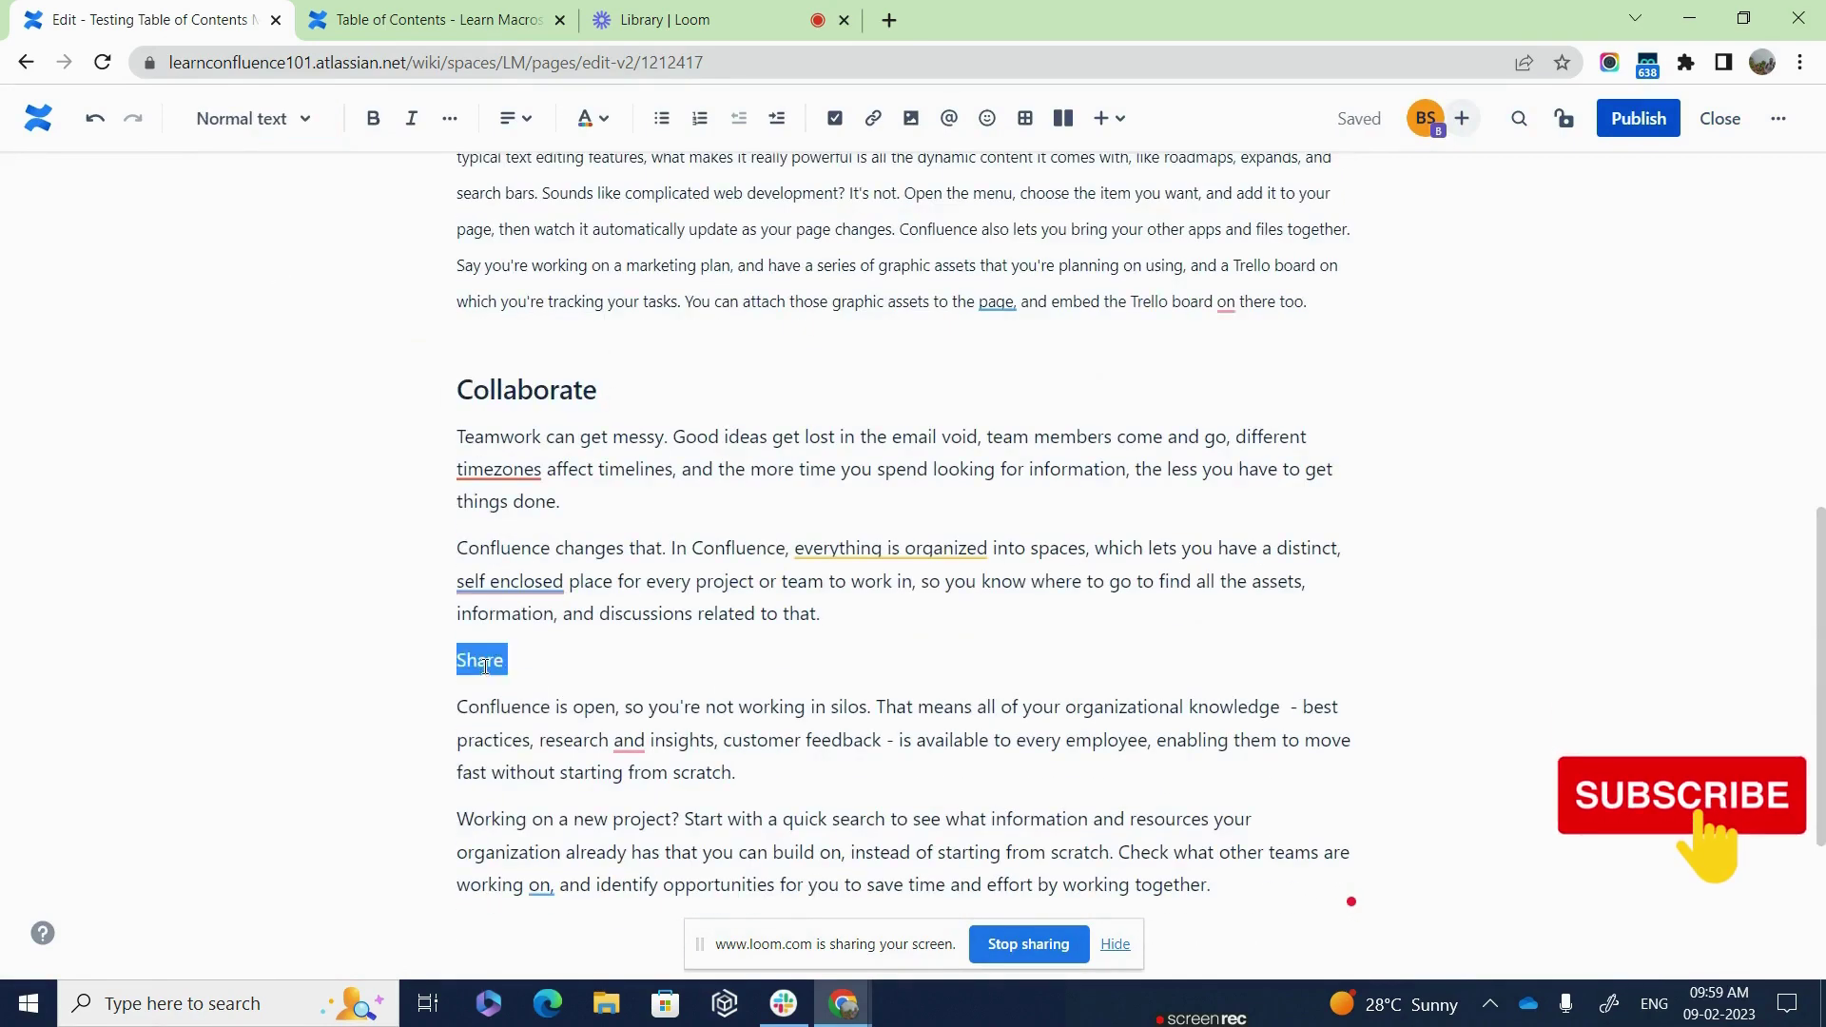
{"action": "left_click", "coordinate": [249, 117]}
{"action": "left_click", "coordinate": [302, 270]}
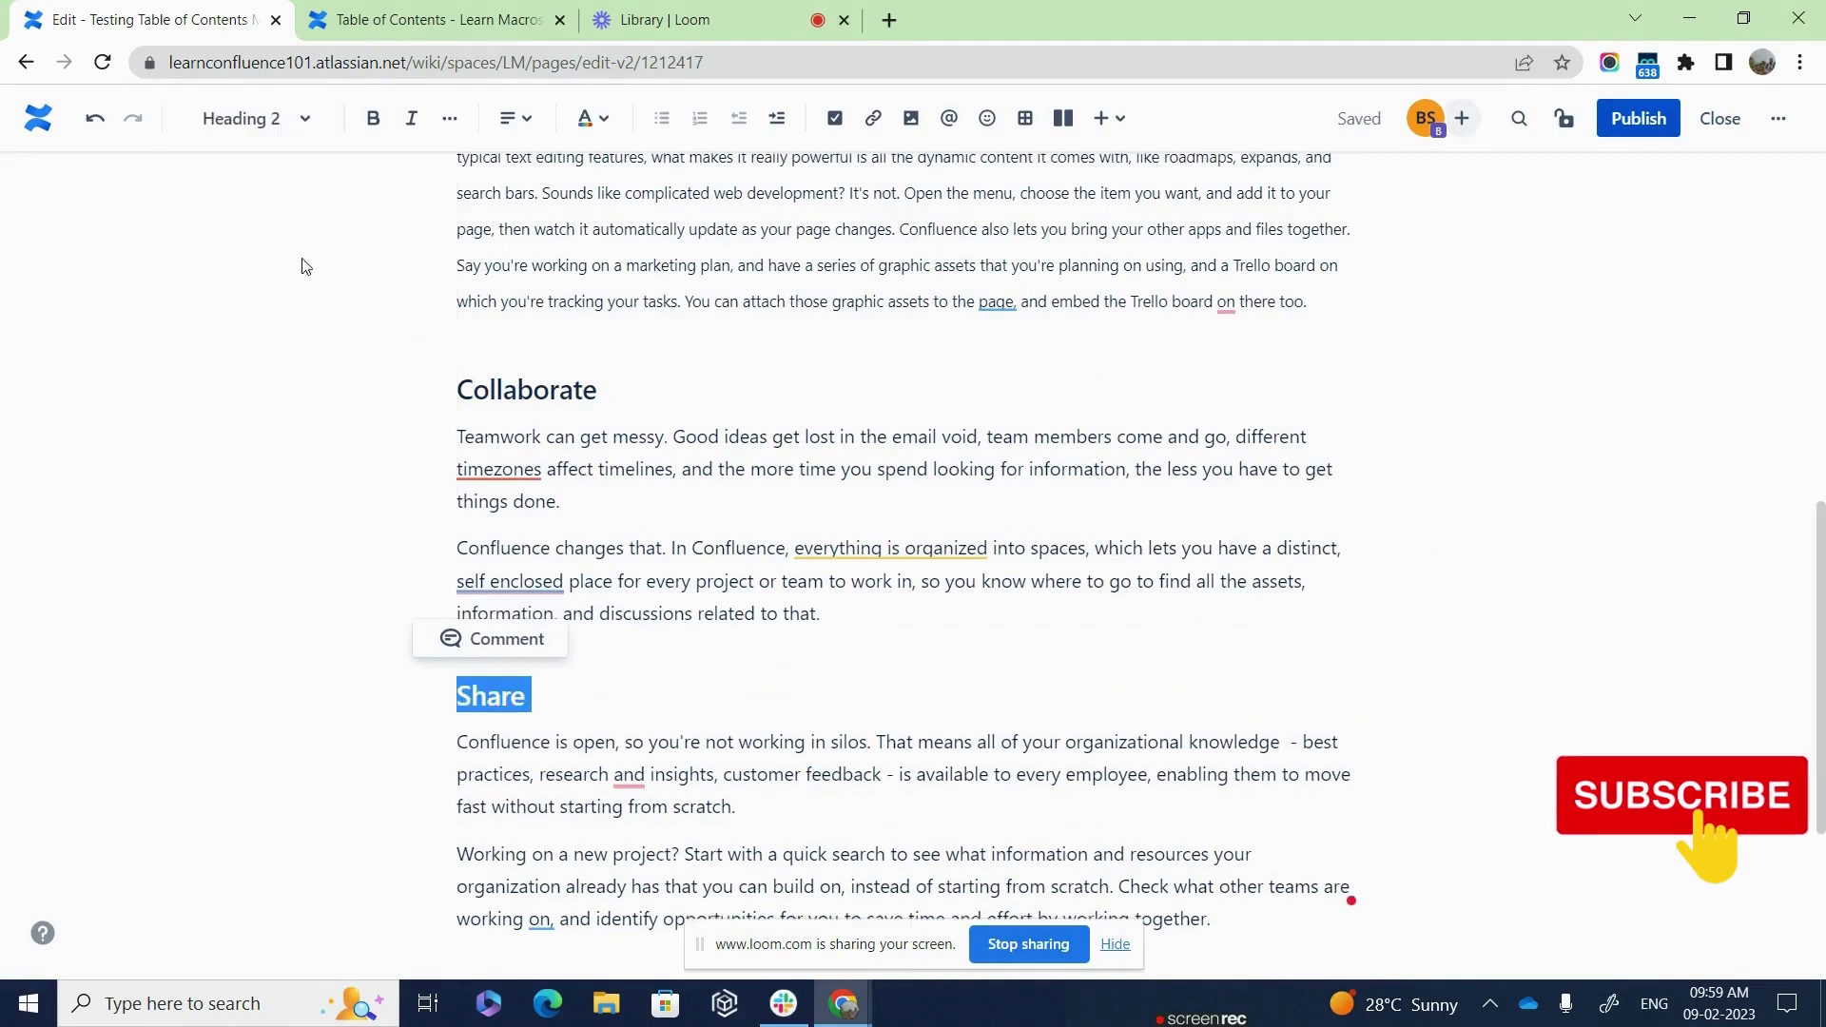
{"action": "left_click", "coordinate": [1634, 117]}
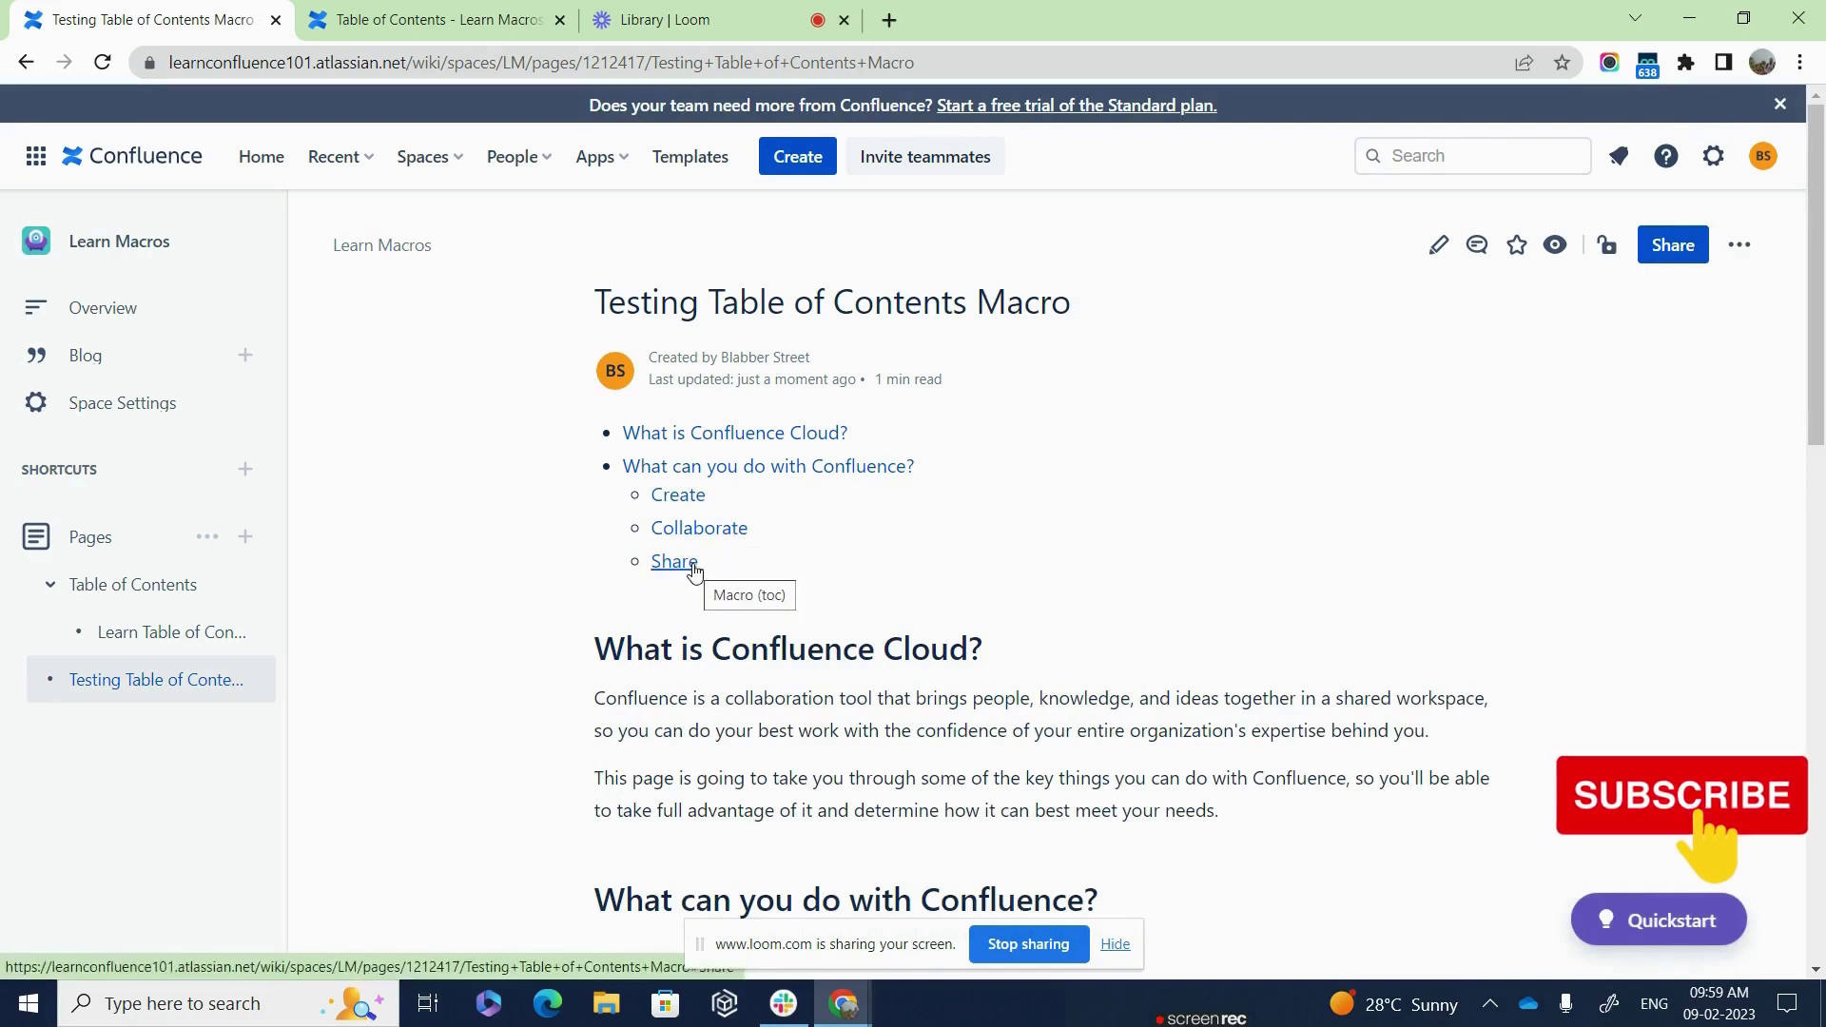
Change Share to a Heading 3 and republish the page.
{"action": "left_click", "coordinate": [1436, 255]}
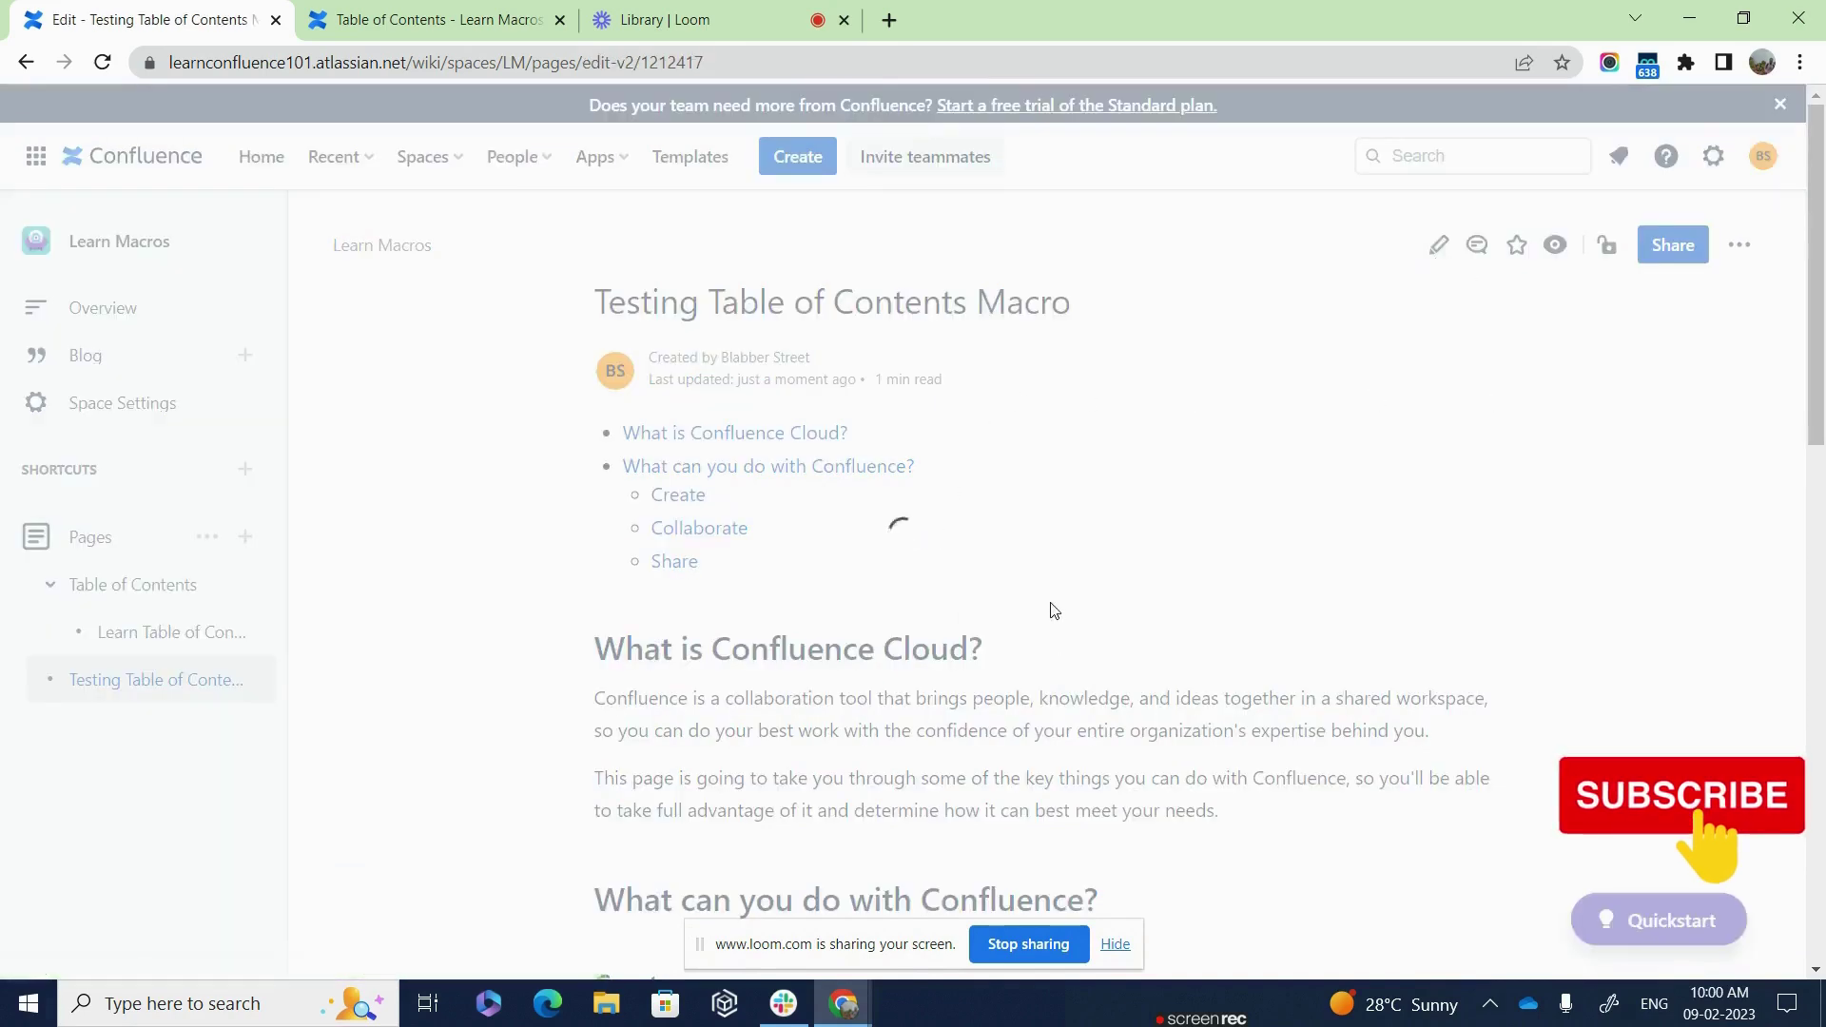
{"action": "scroll", "coordinate": [1053, 608], "scroll_direction": "down", "scroll_amount": 10}
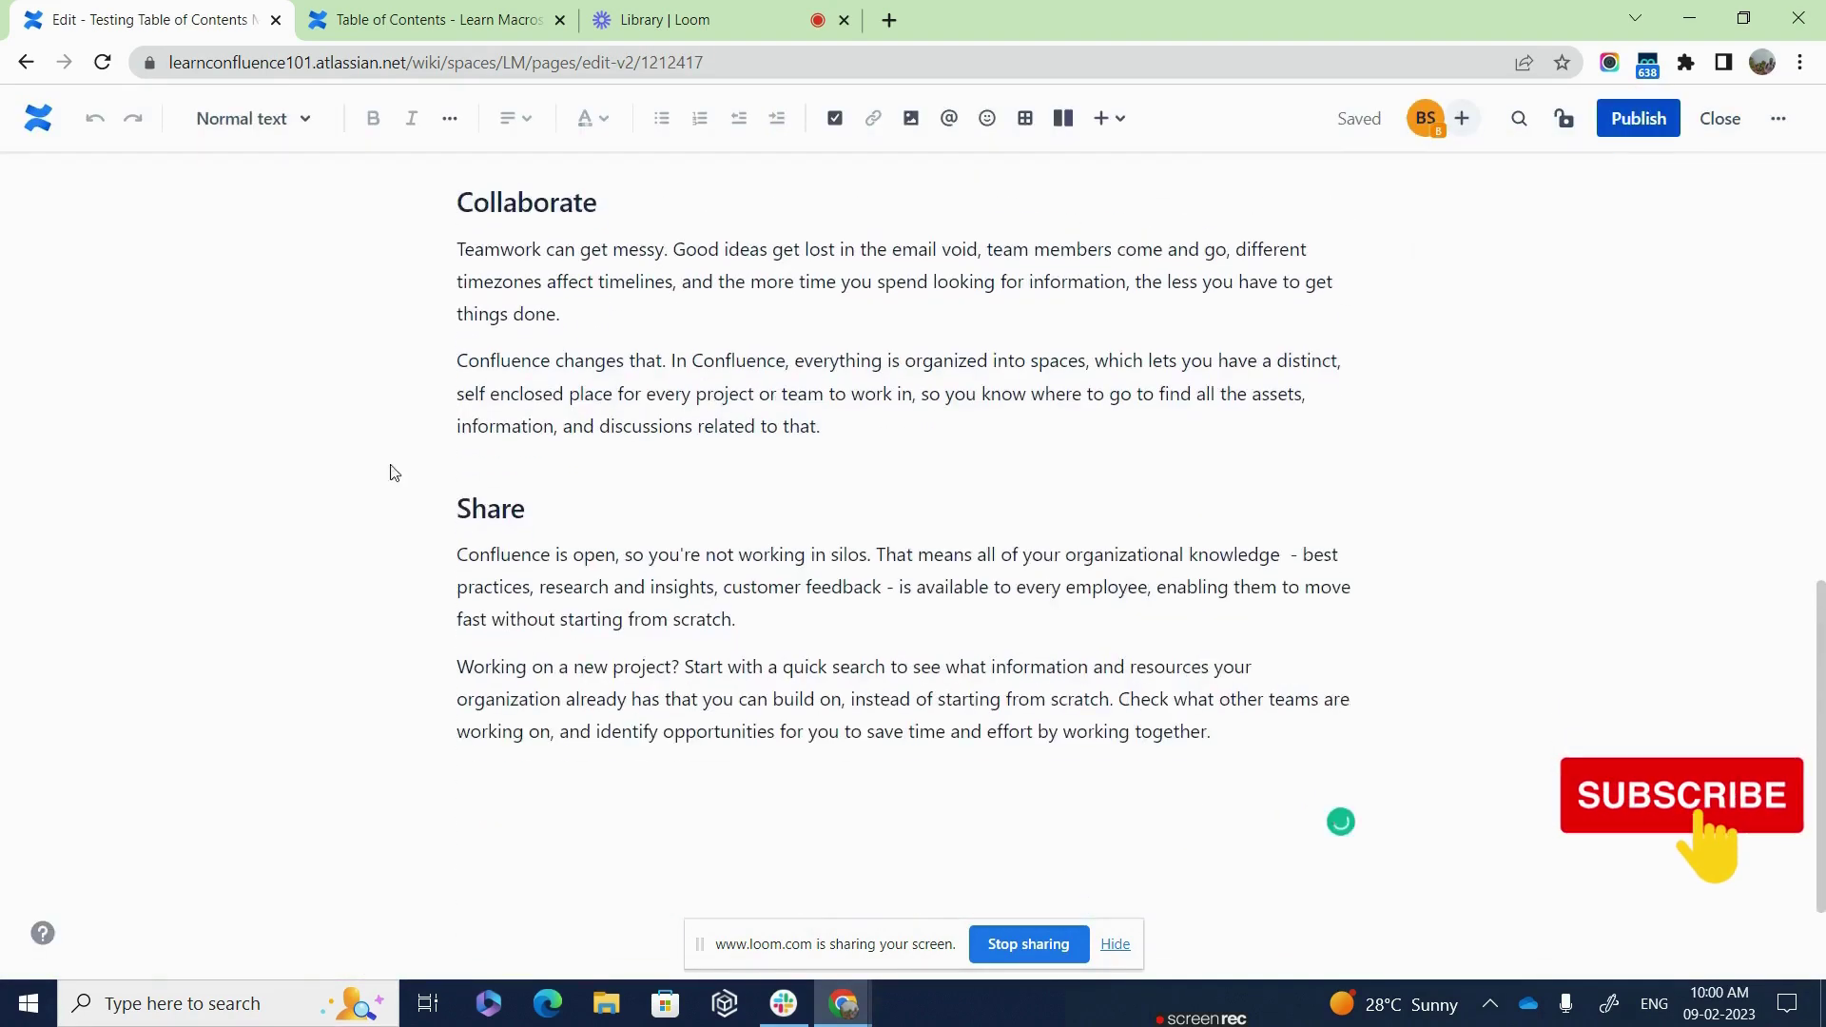
{"action": "double_click", "coordinate": [475, 507]}
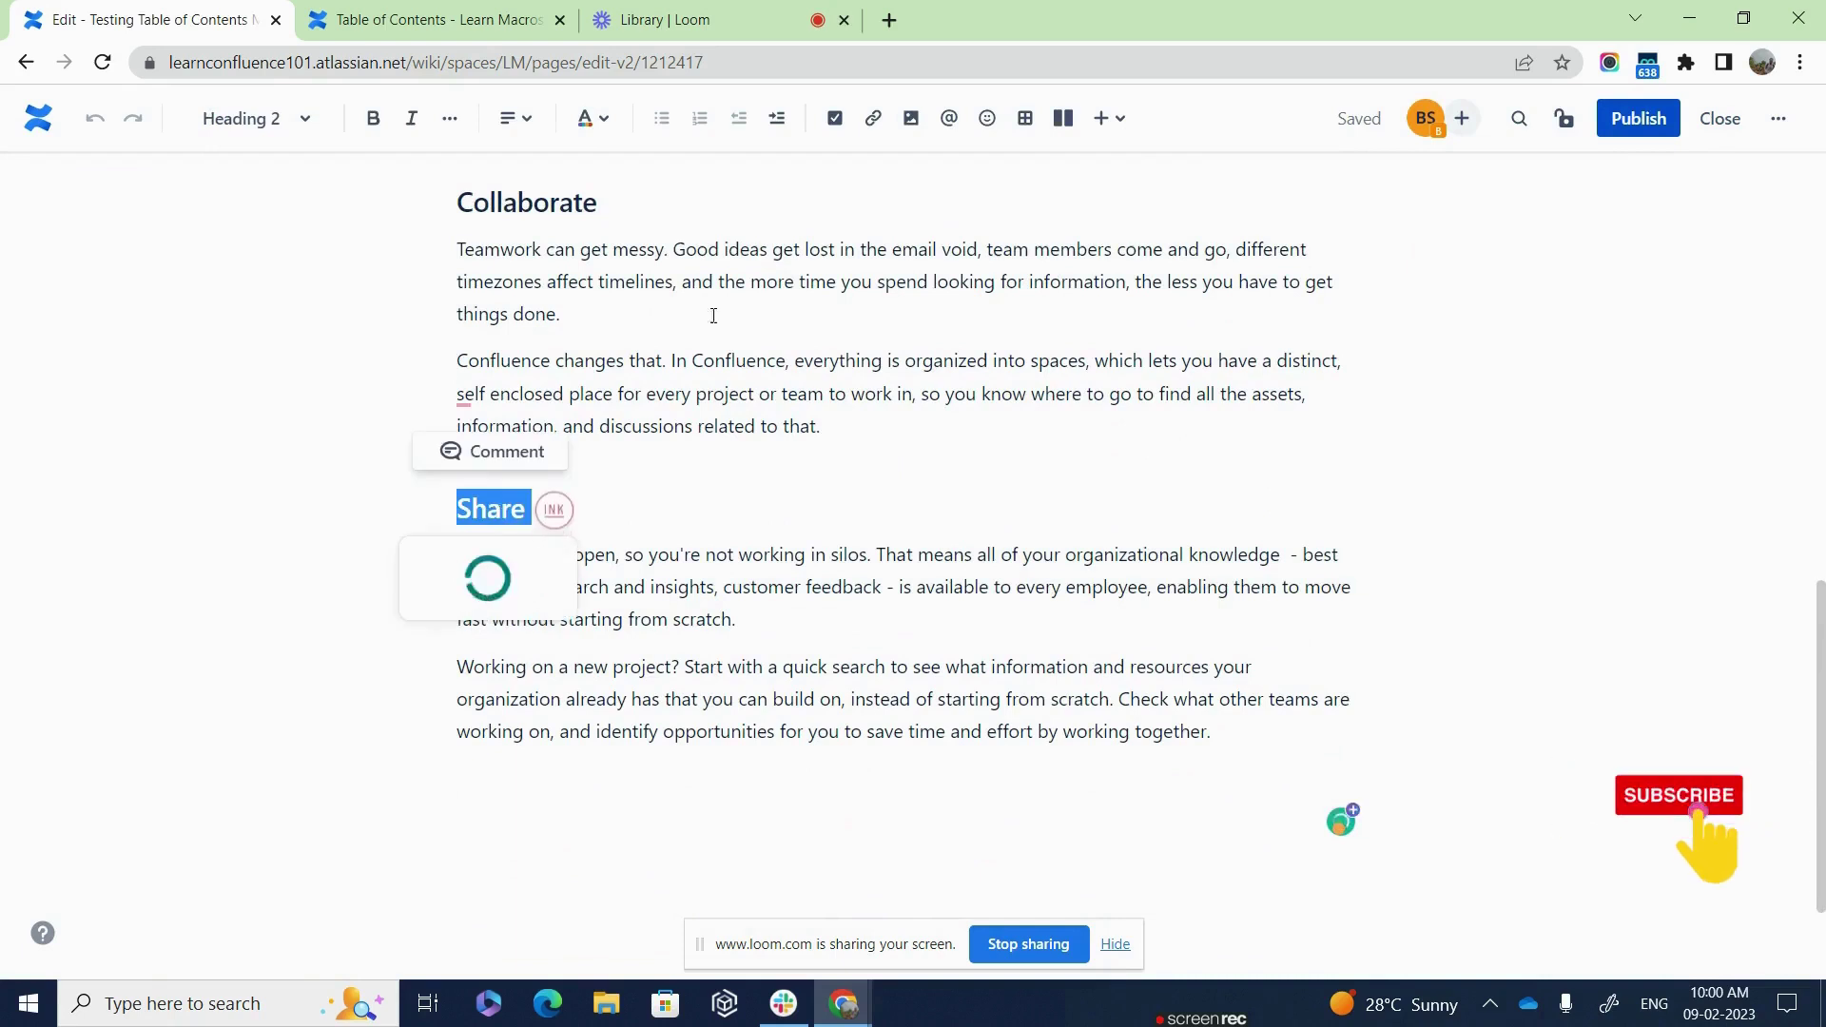
{"action": "left_click", "coordinate": [286, 138]}
{"action": "left_click", "coordinate": [292, 334]}
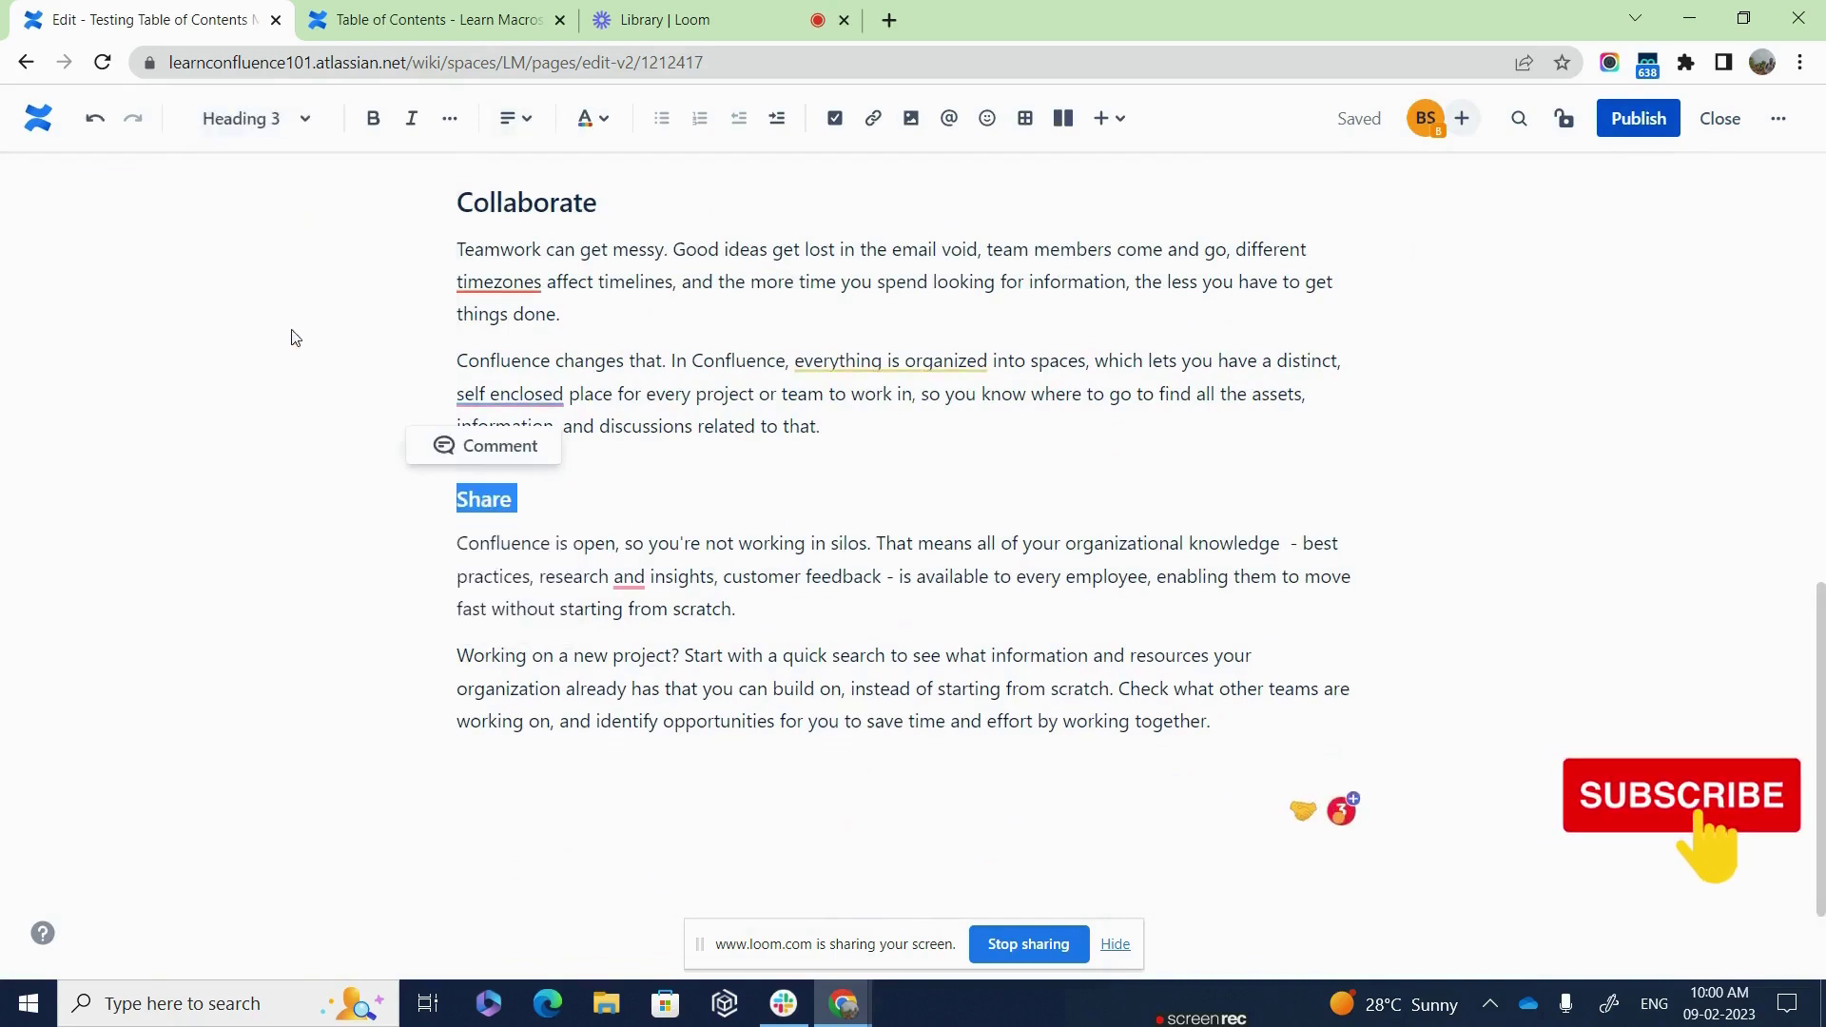
{"action": "left_click", "coordinate": [1638, 118]}
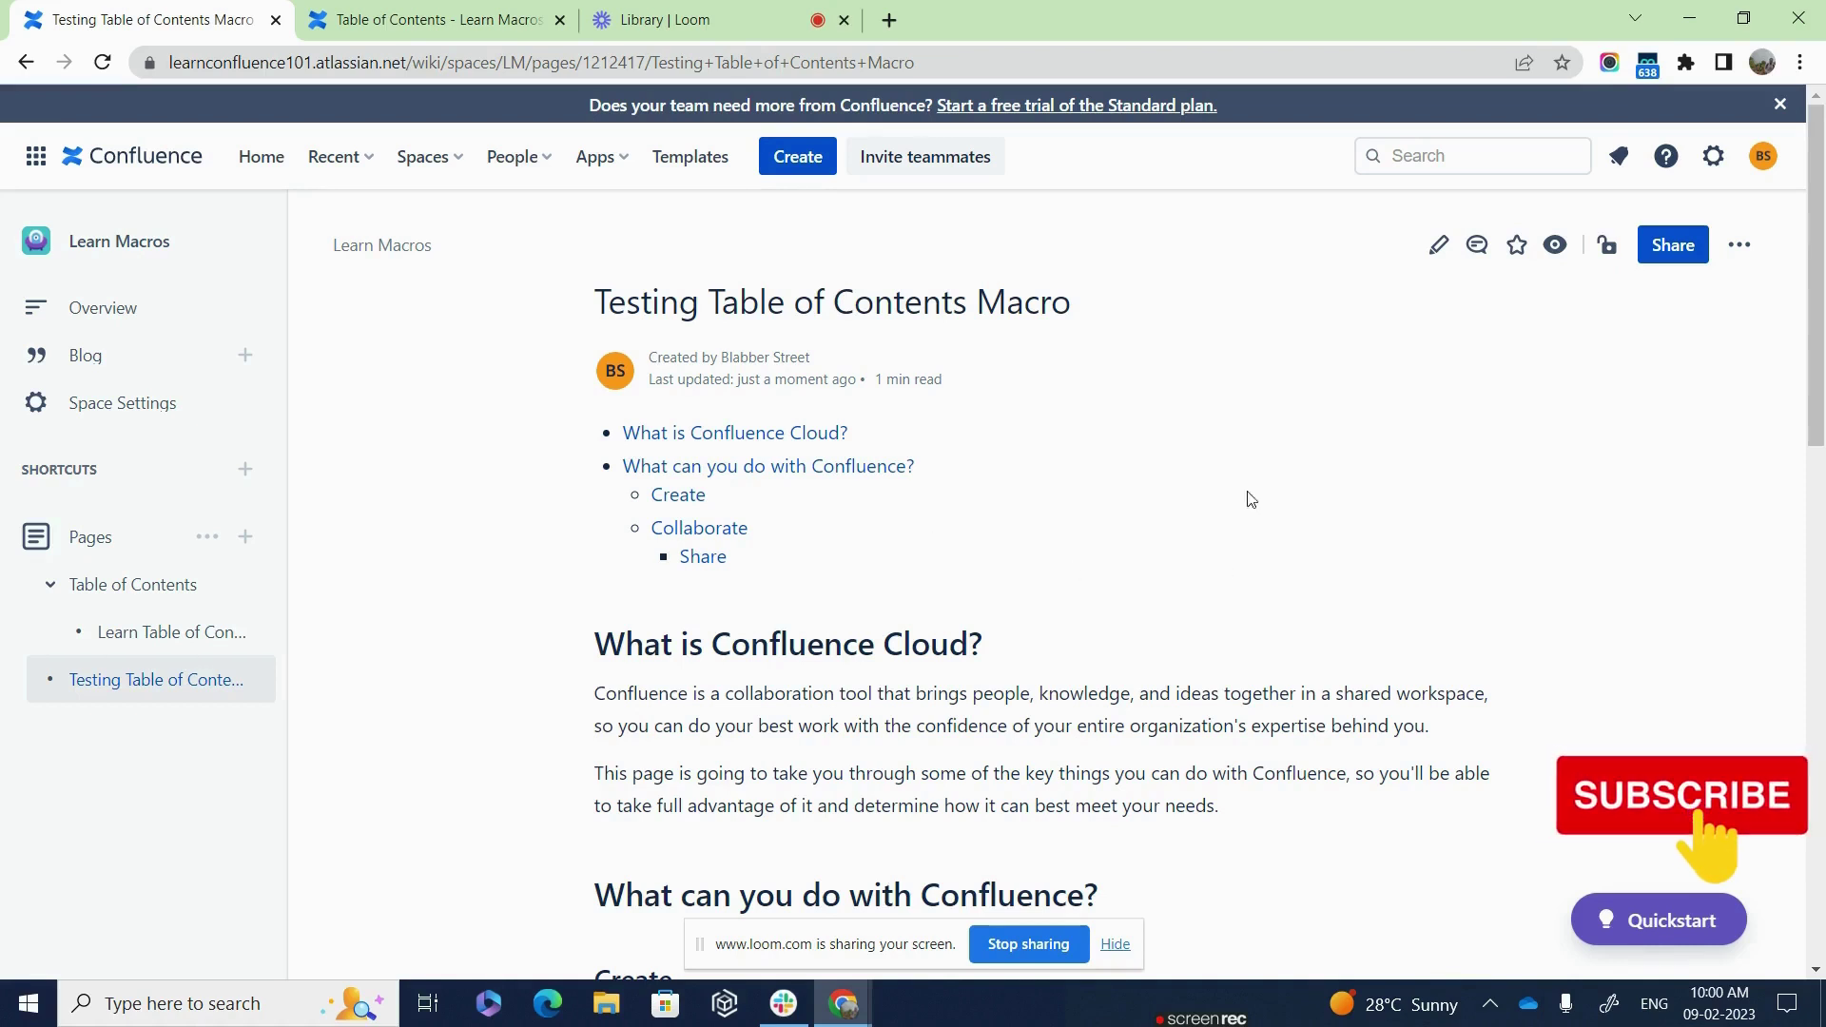
Test the Collaborate and Share table of contents links, returning to the top after each.
{"action": "left_click", "coordinate": [737, 540]}
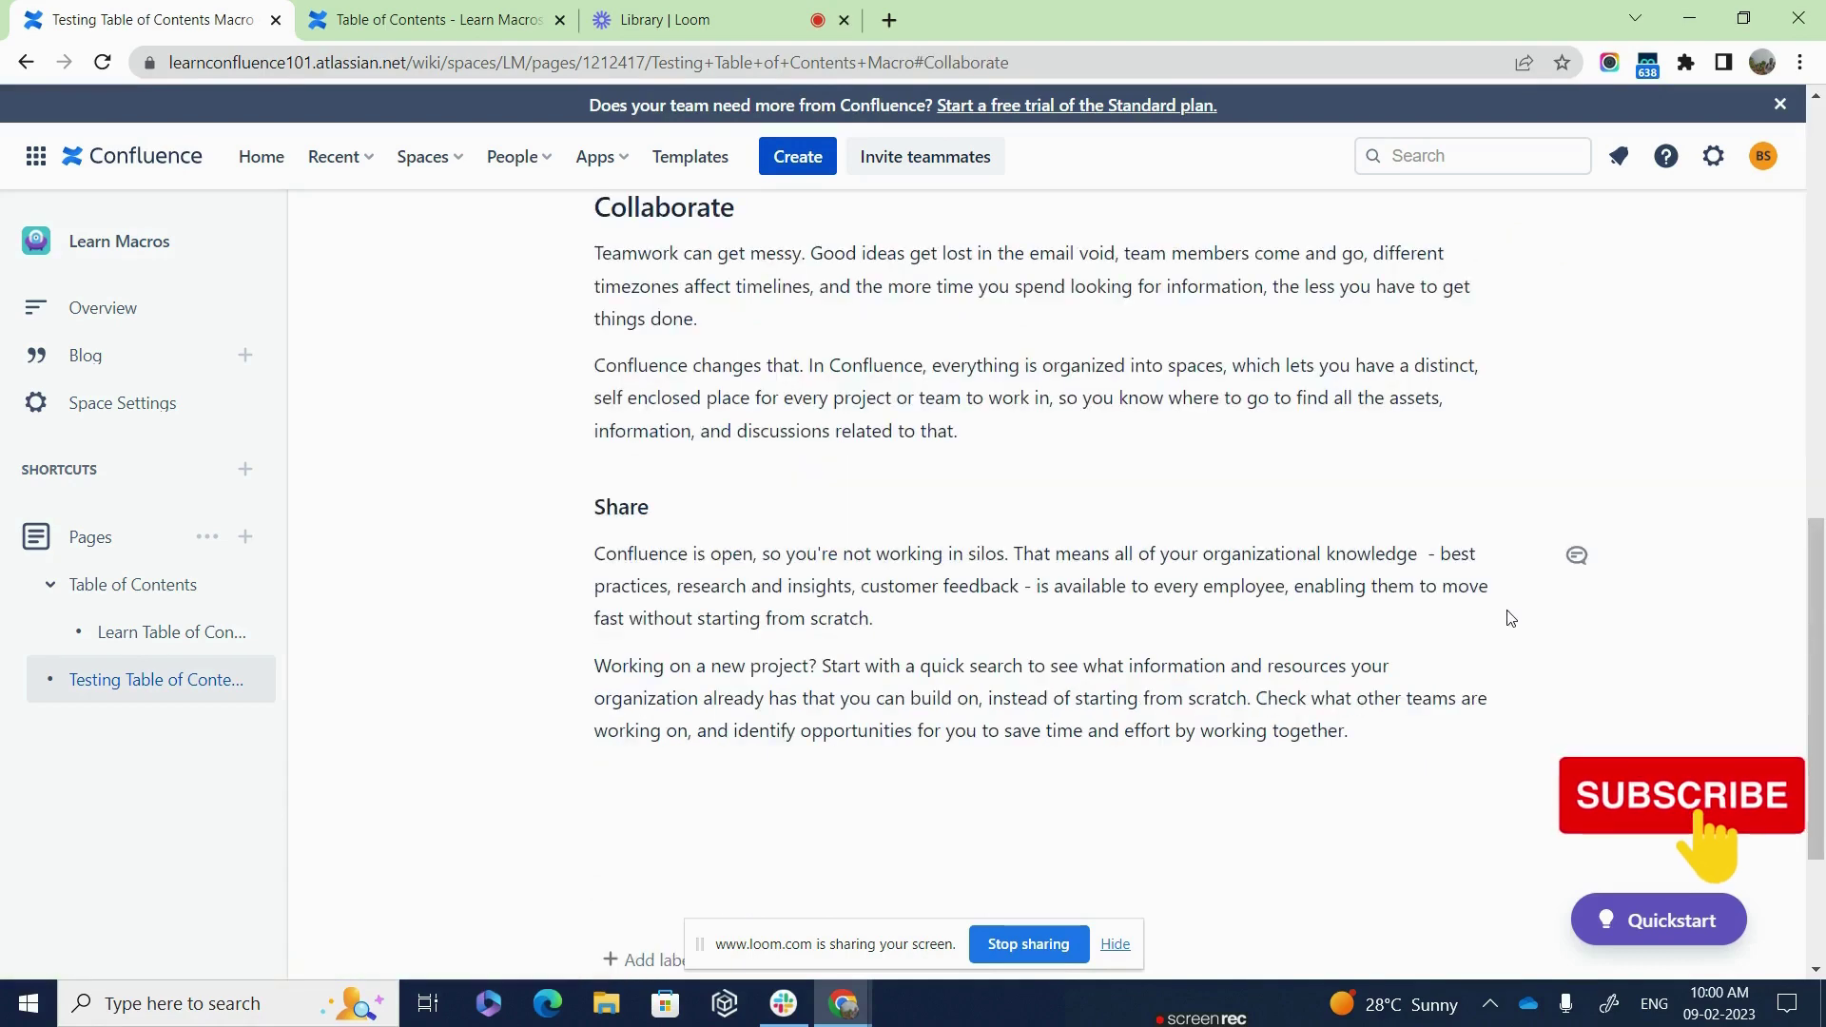
{"action": "scroll", "coordinate": [1510, 619], "scroll_direction": "up", "scroll_amount": 10}
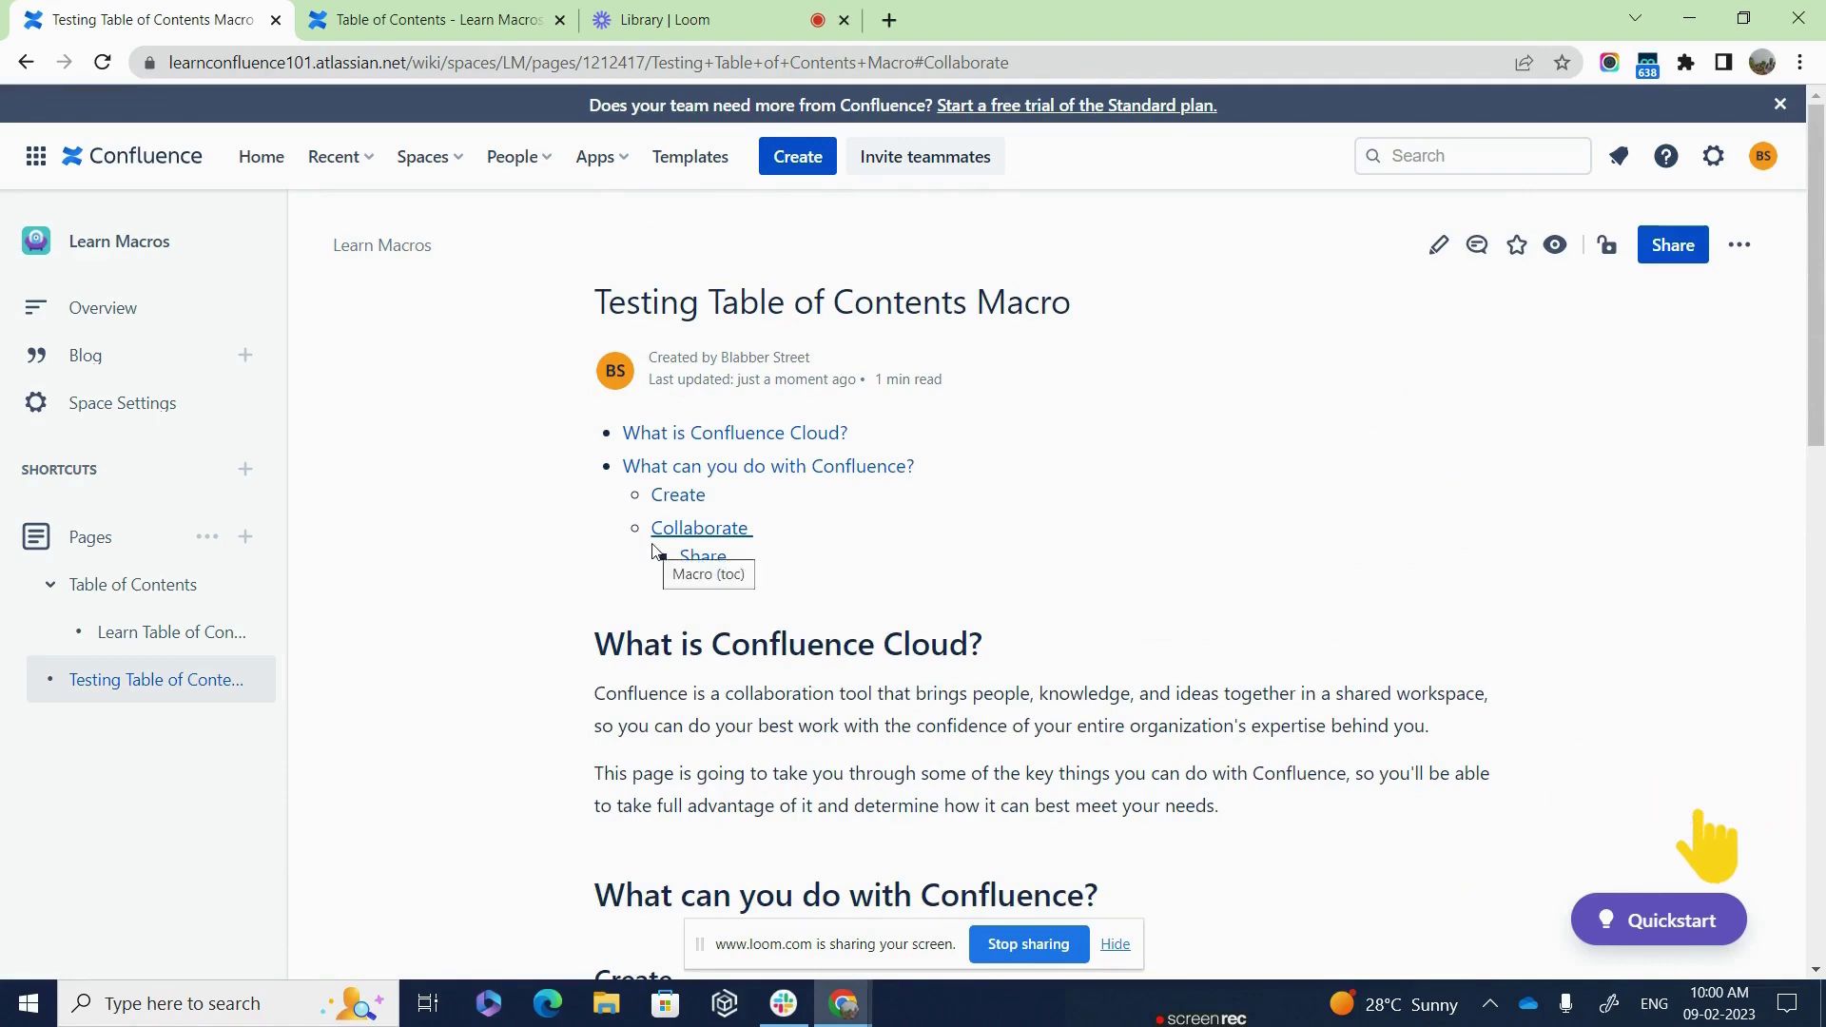
{"action": "left_click", "coordinate": [704, 557]}
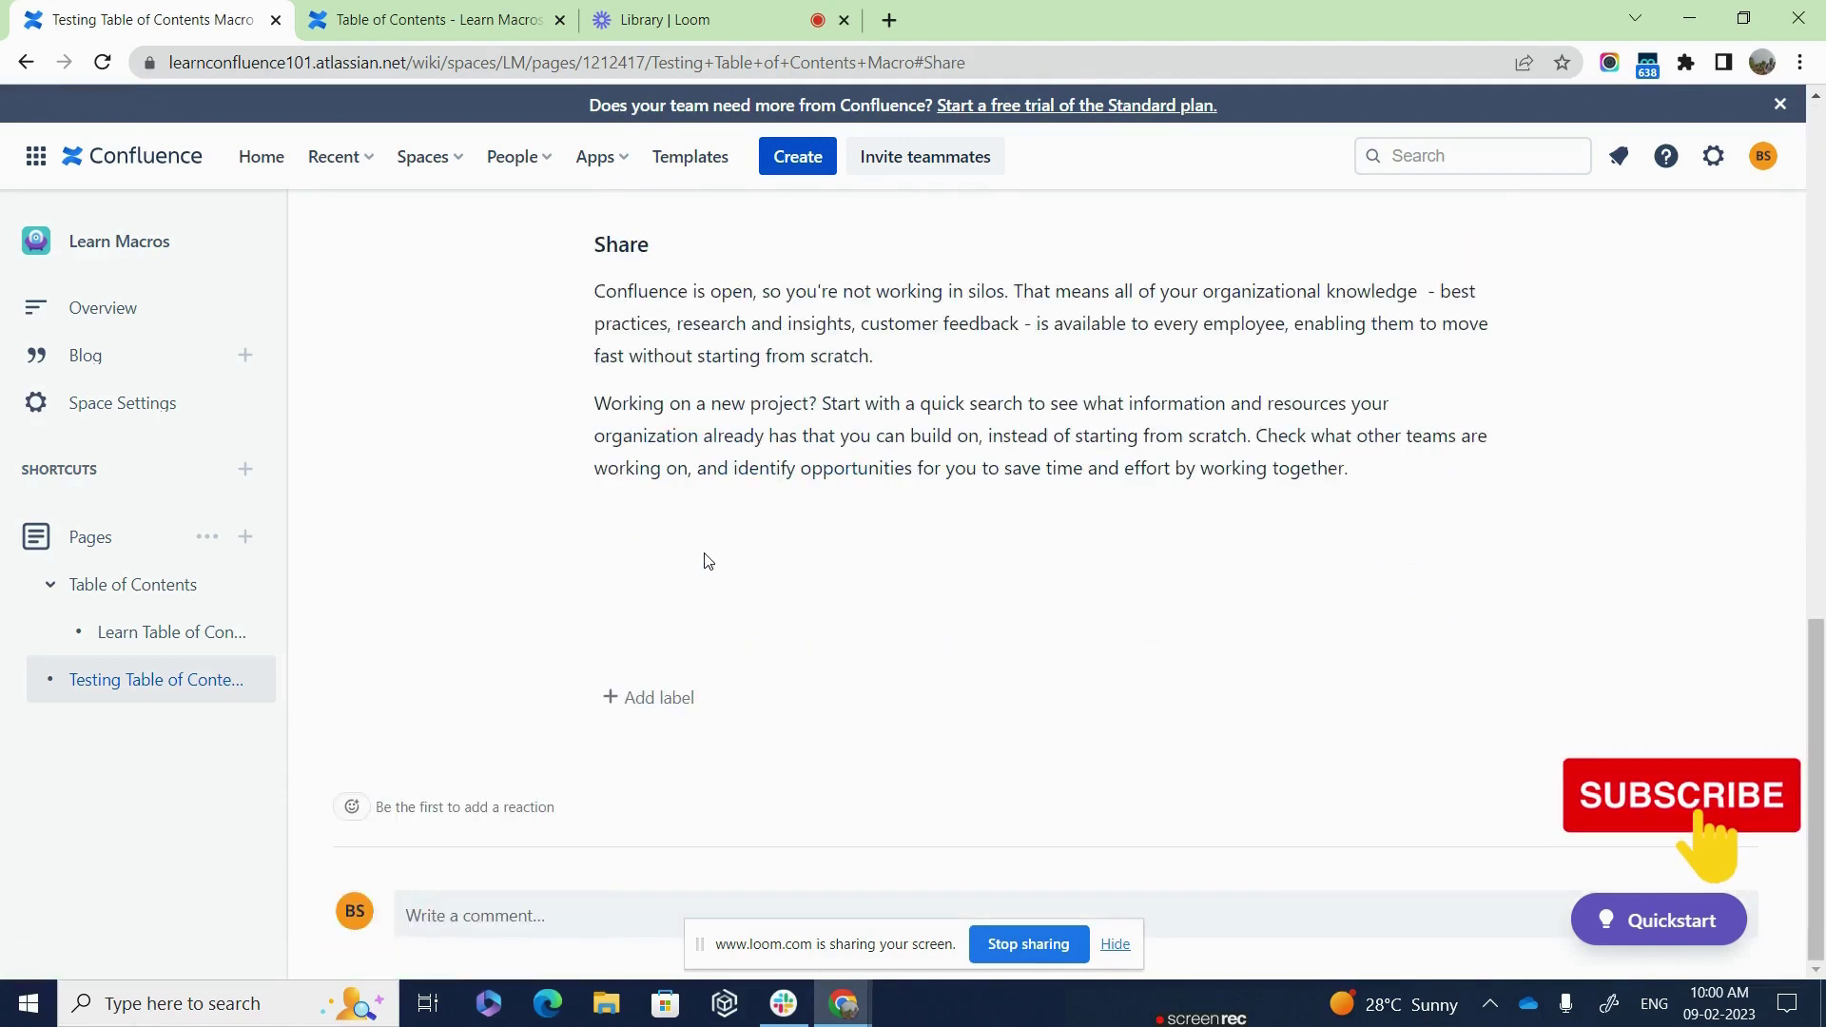
{"action": "scroll", "coordinate": [1085, 606], "scroll_direction": "up", "scroll_amount": 12}
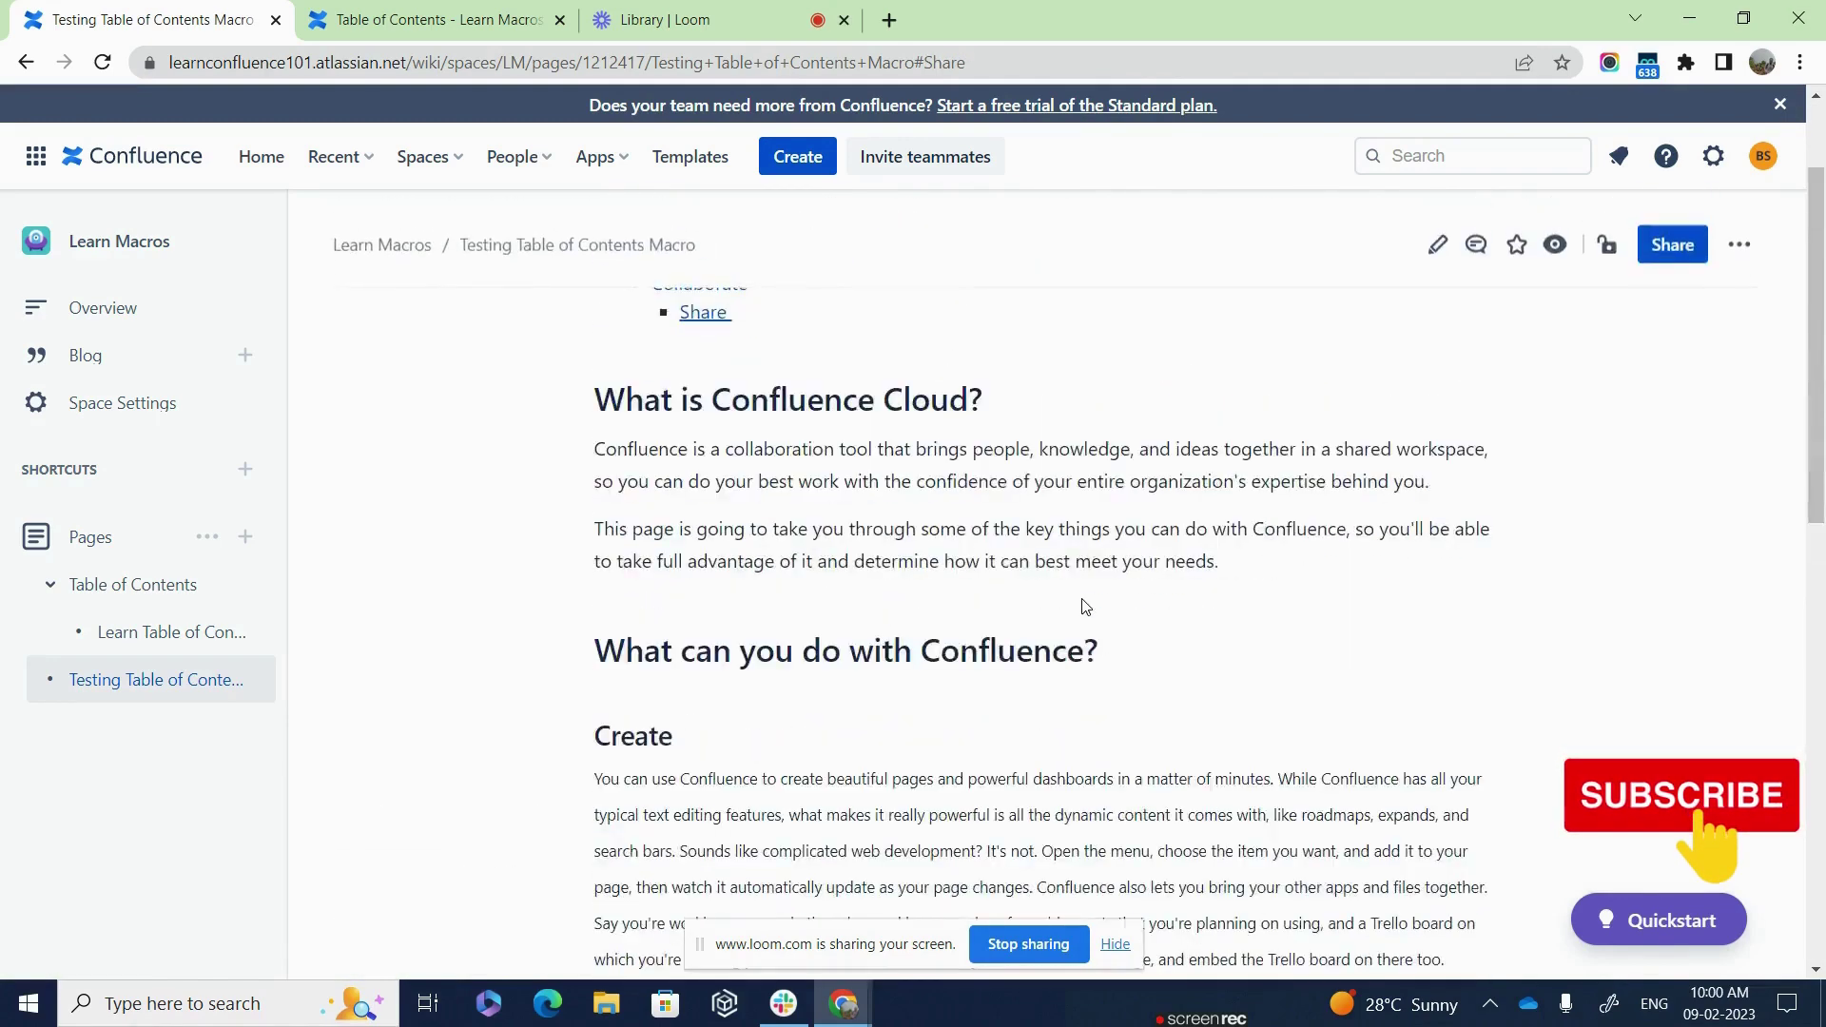